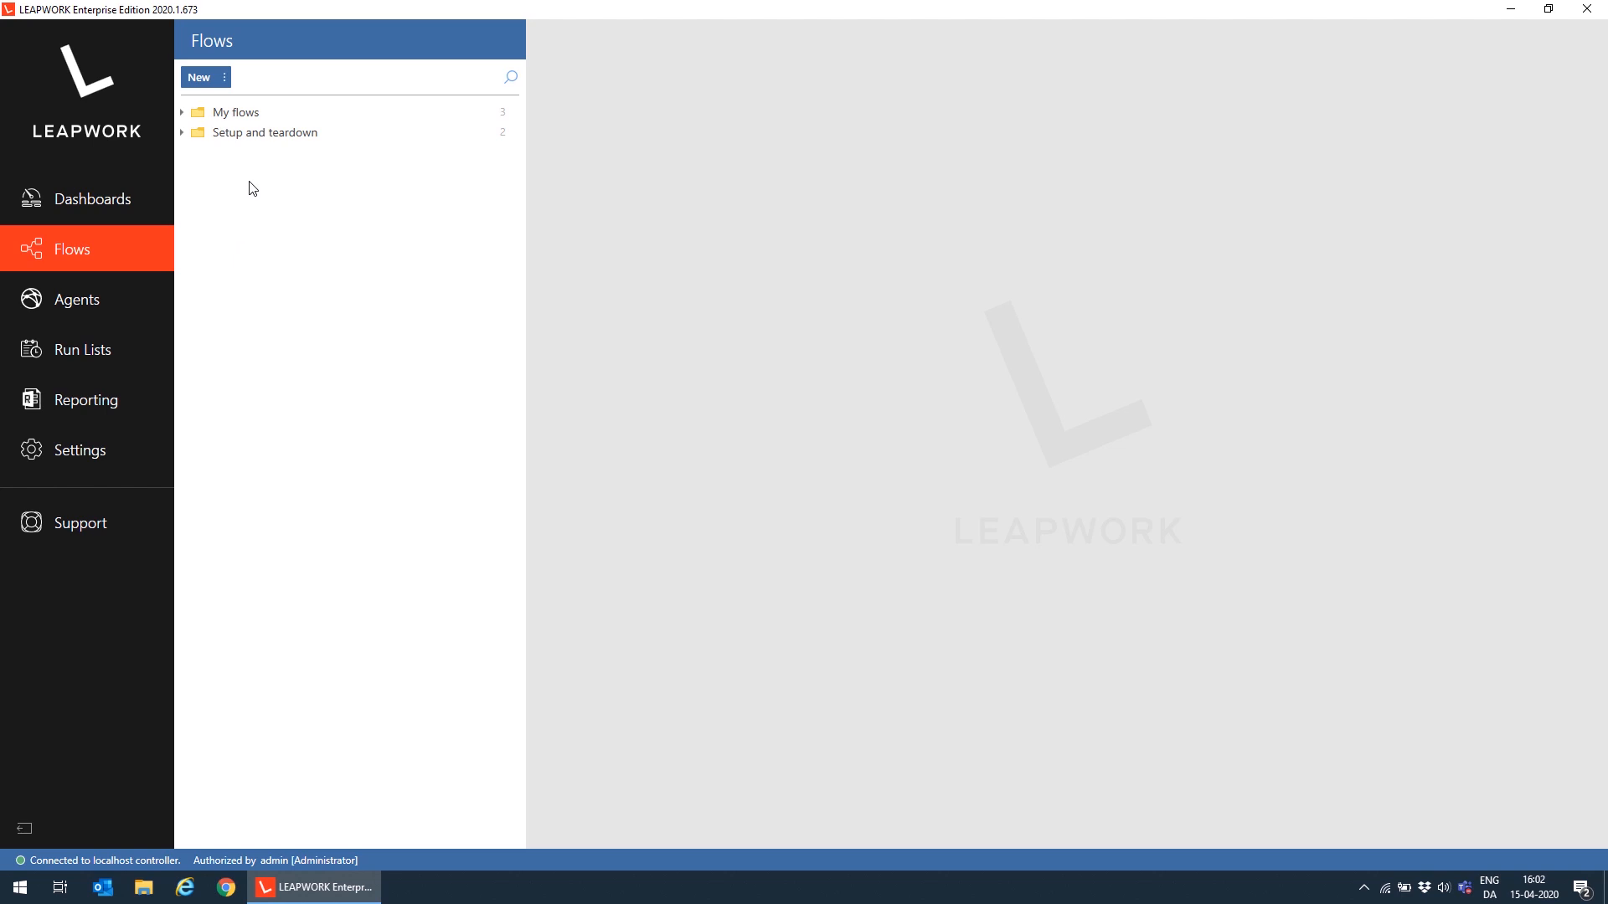
# Step: Look through the flows contained in the My flows and Setup and teardown folders
pyautogui.click(256, 115)
pyautogui.click(181, 112)
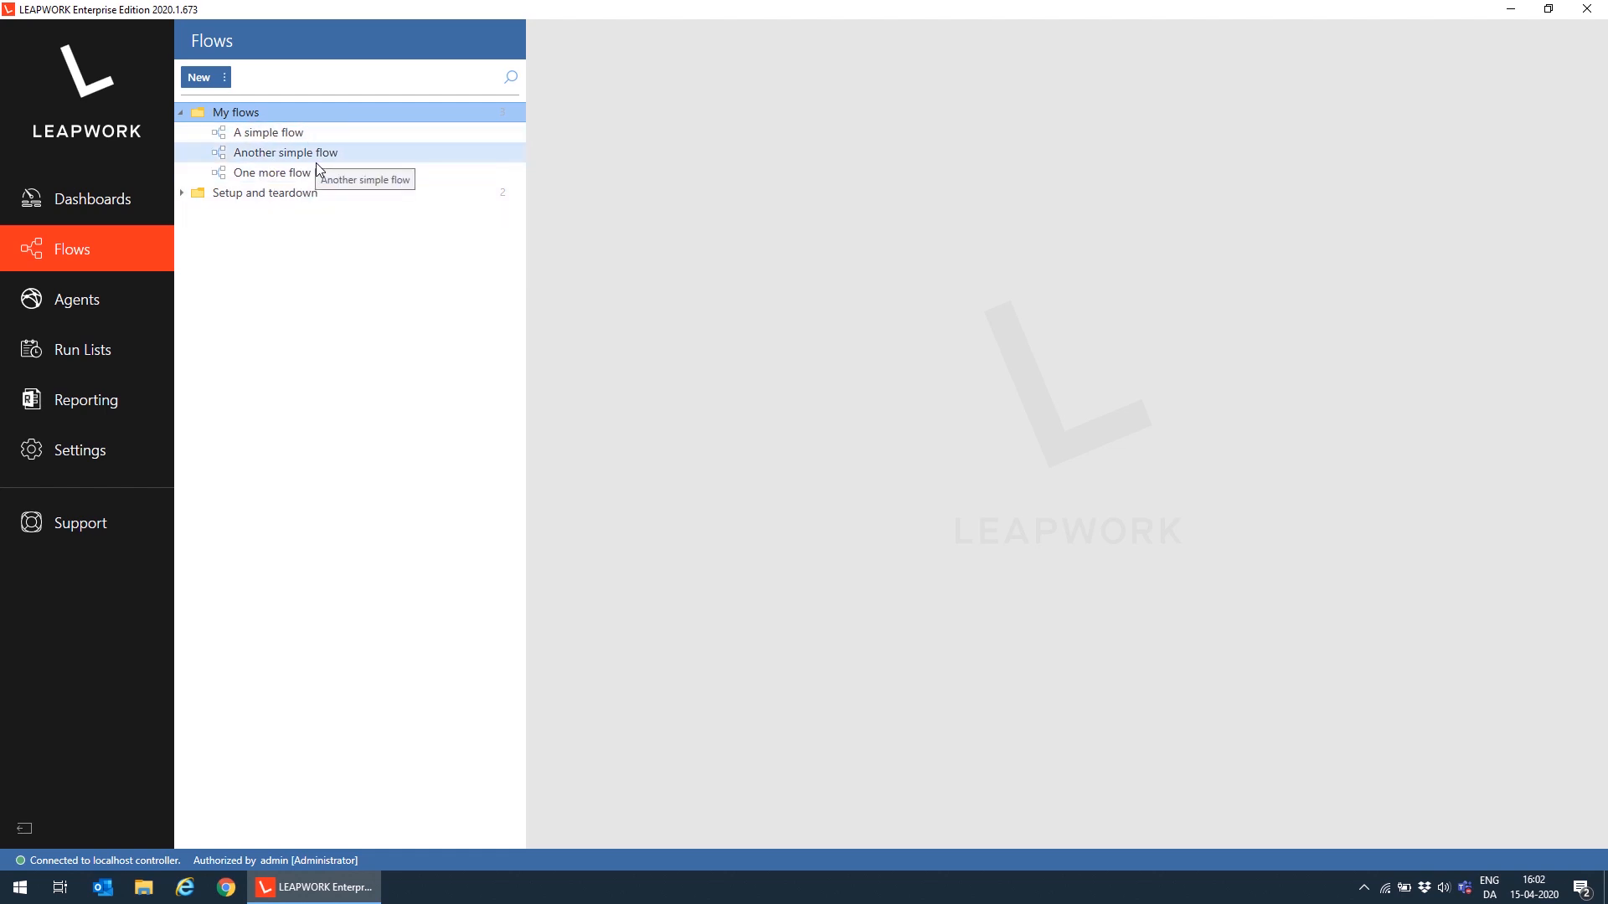
pyautogui.click(181, 112)
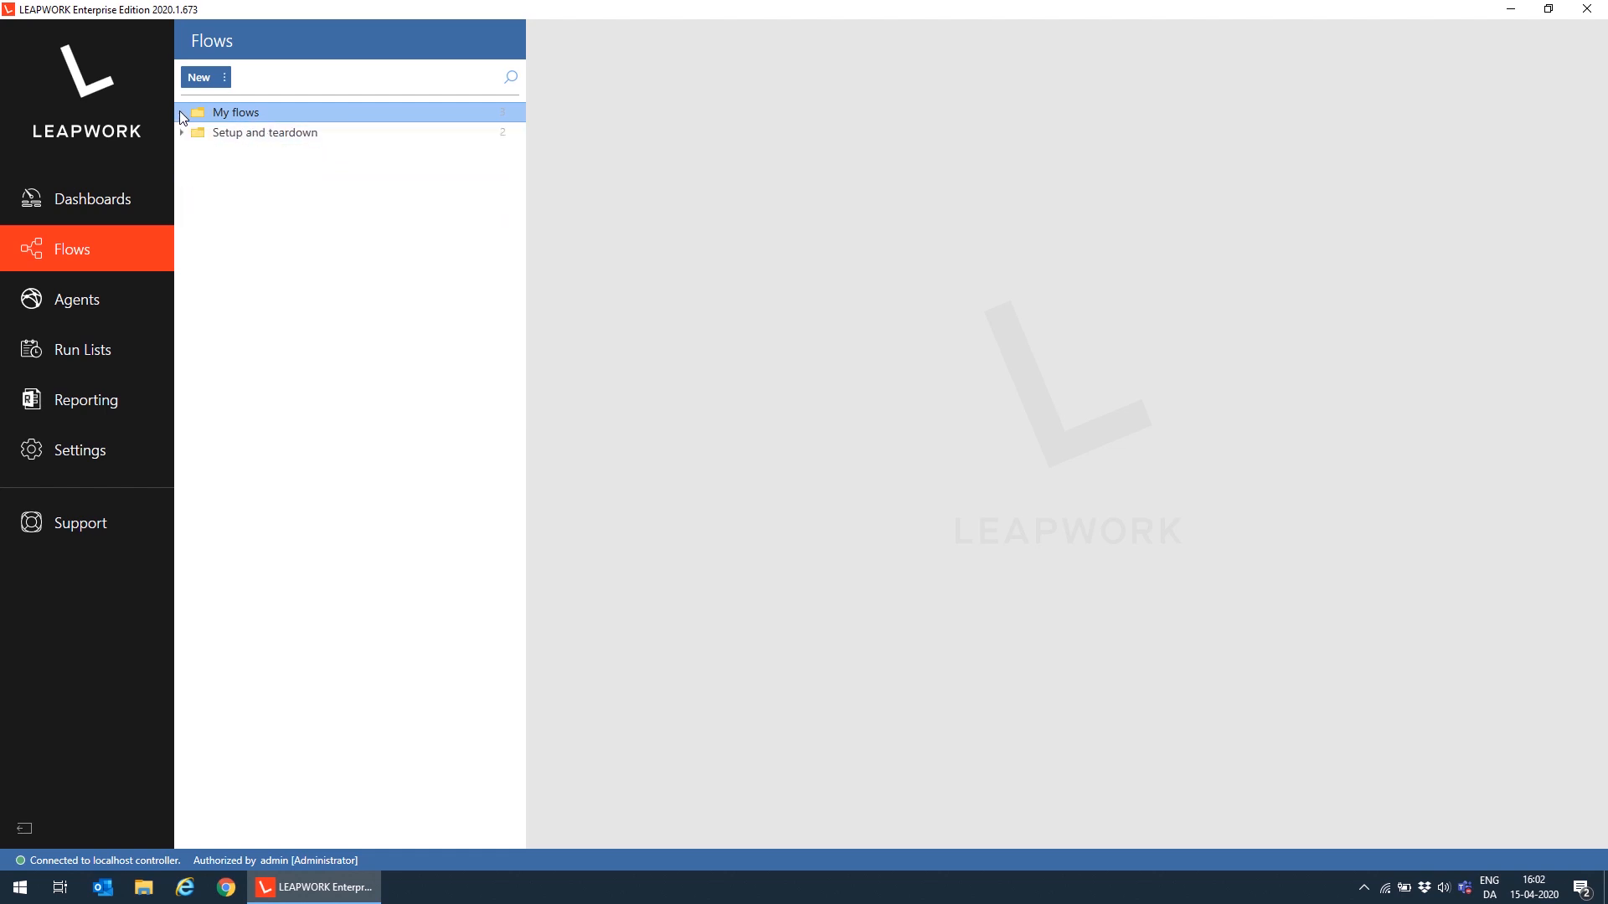
pyautogui.click(181, 132)
pyautogui.click(358, 159)
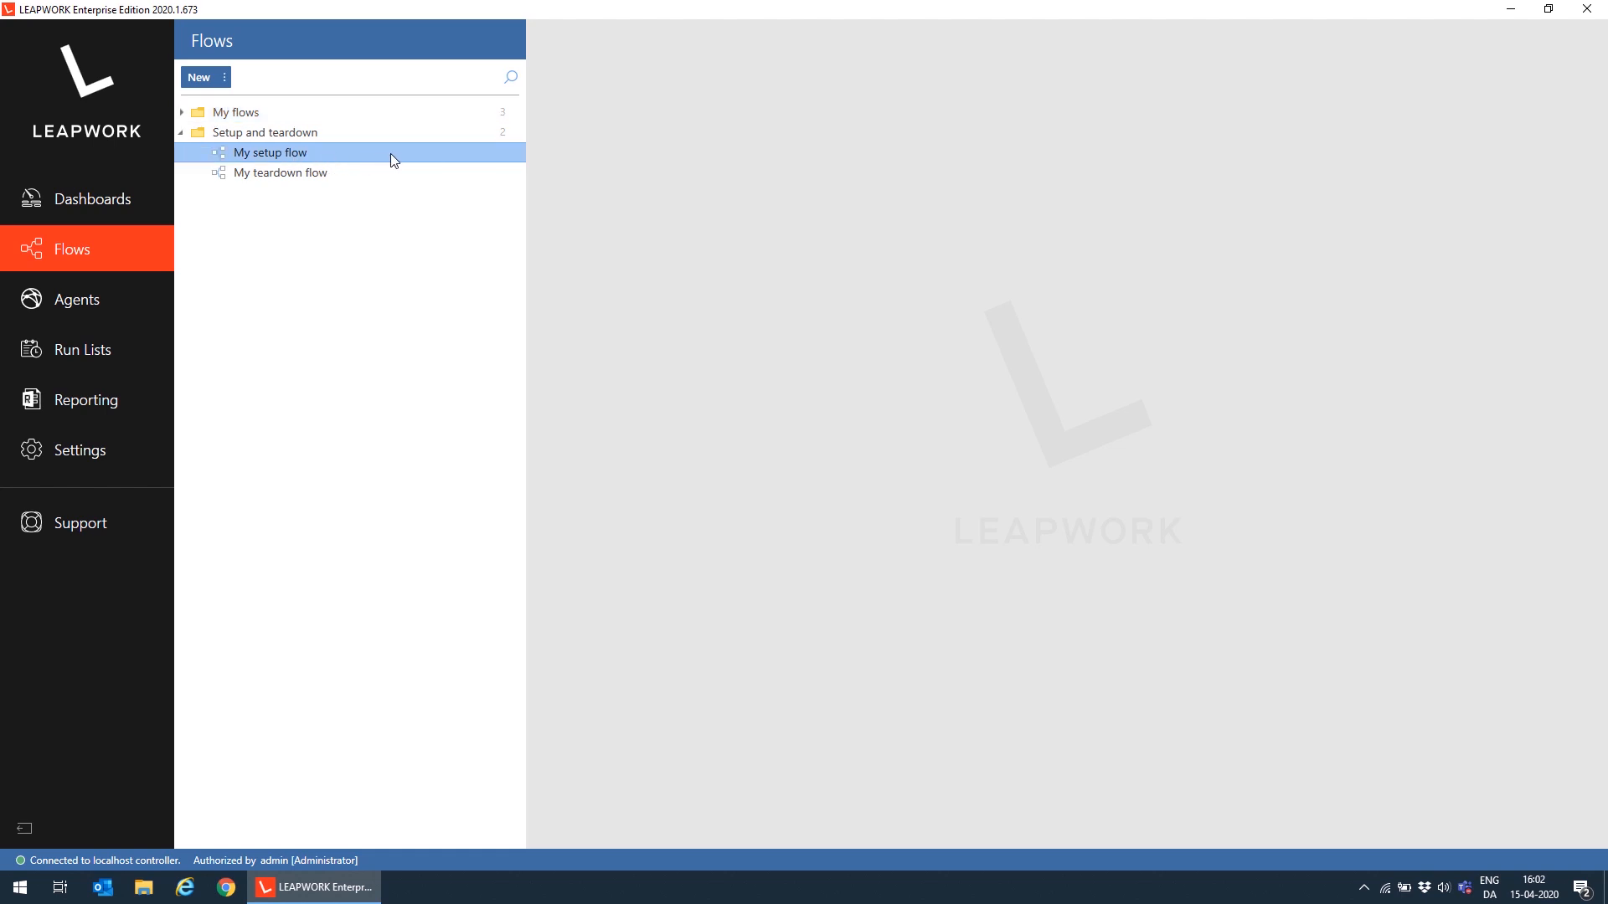
pyautogui.click(352, 176)
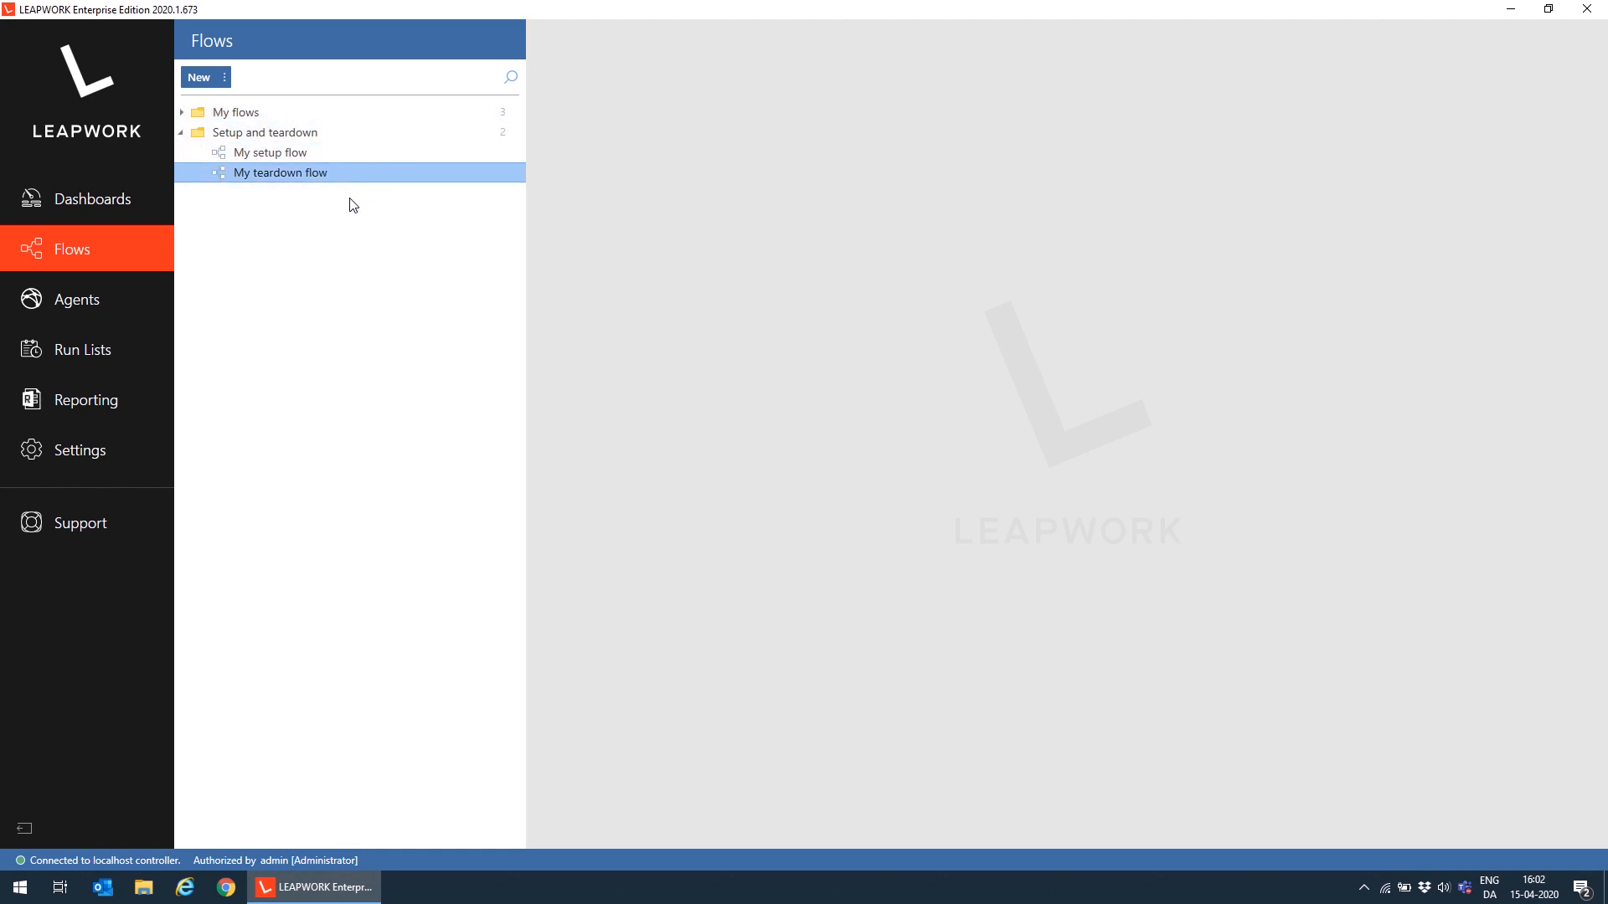
pyautogui.click(358, 228)
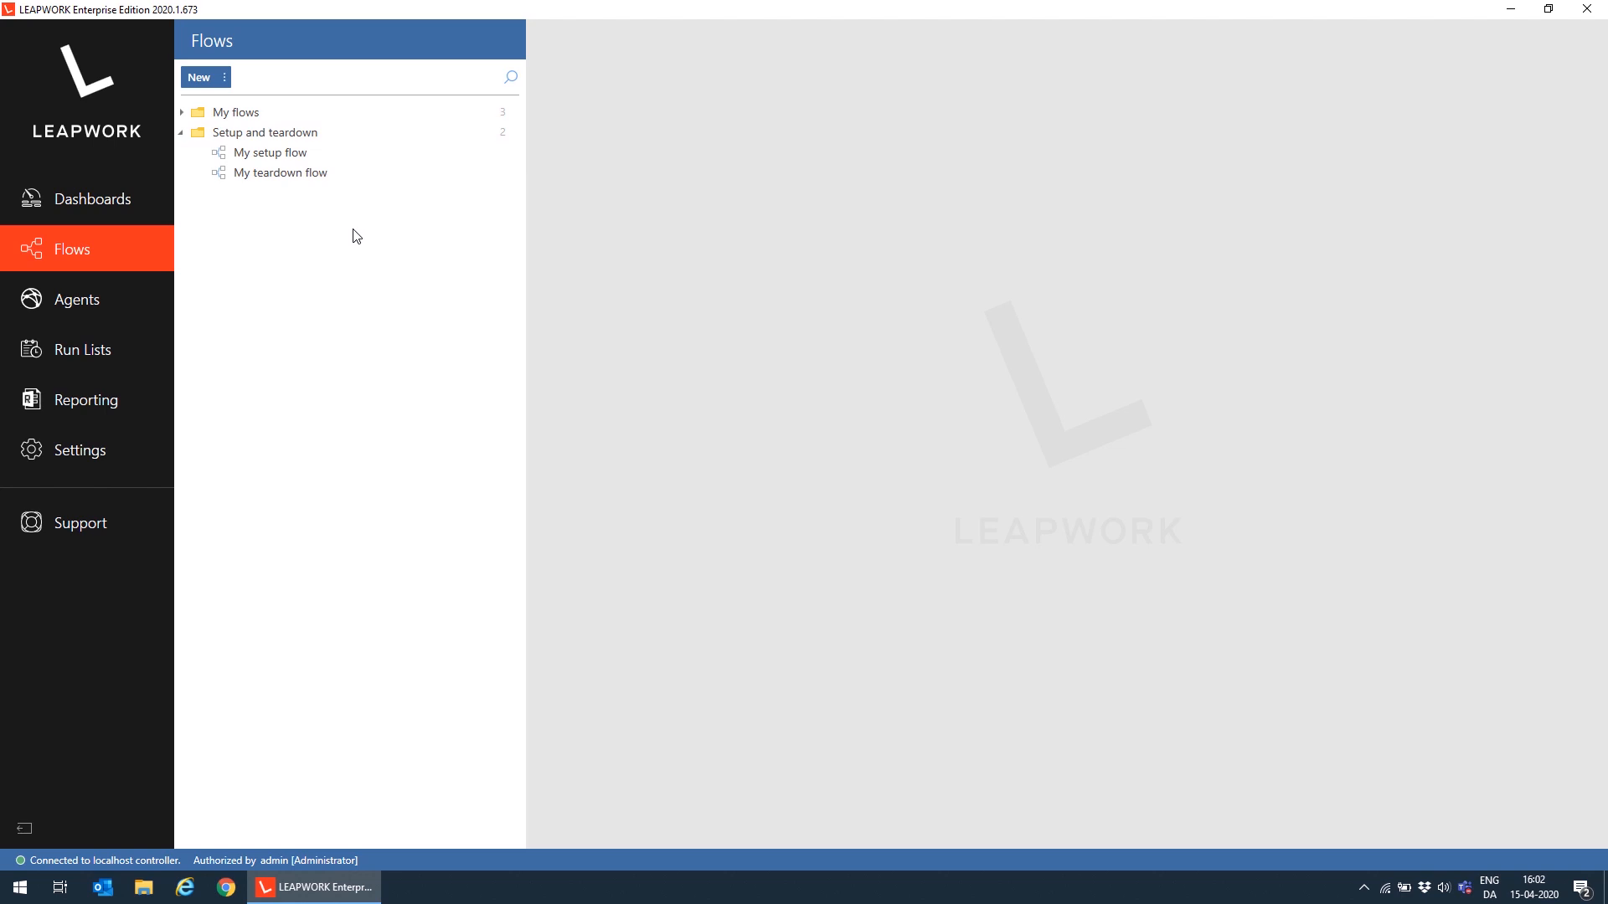
# Step: Review the available agents, checking Amazon Agent 1 and Amazon Agent 2
pyautogui.click(115, 297)
pyautogui.click(378, 134)
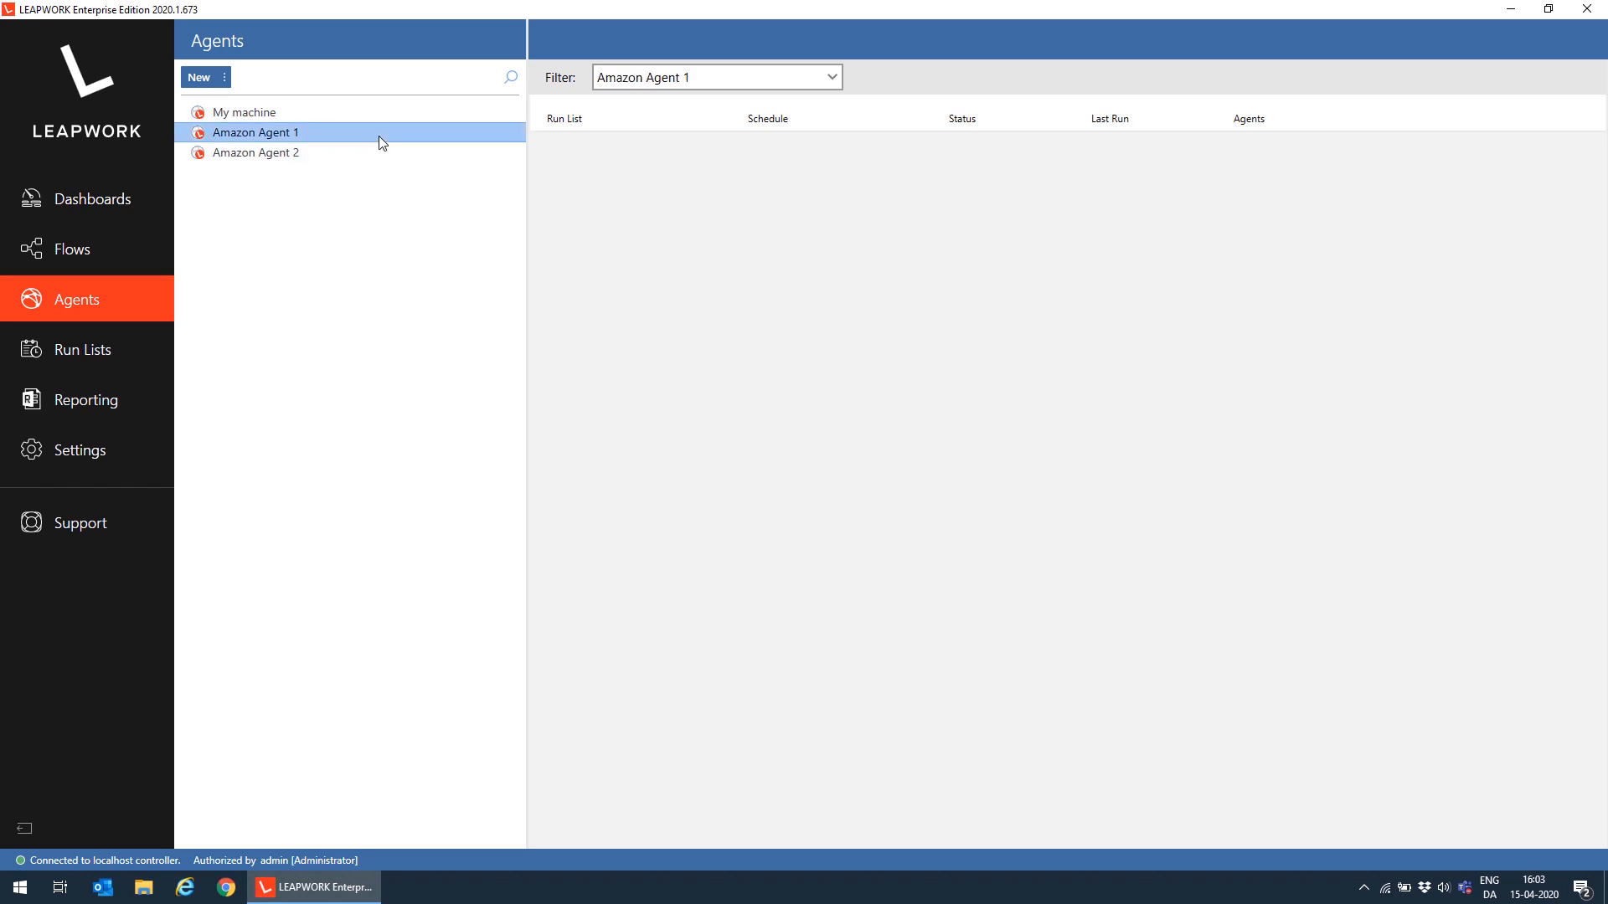
pyautogui.click(377, 154)
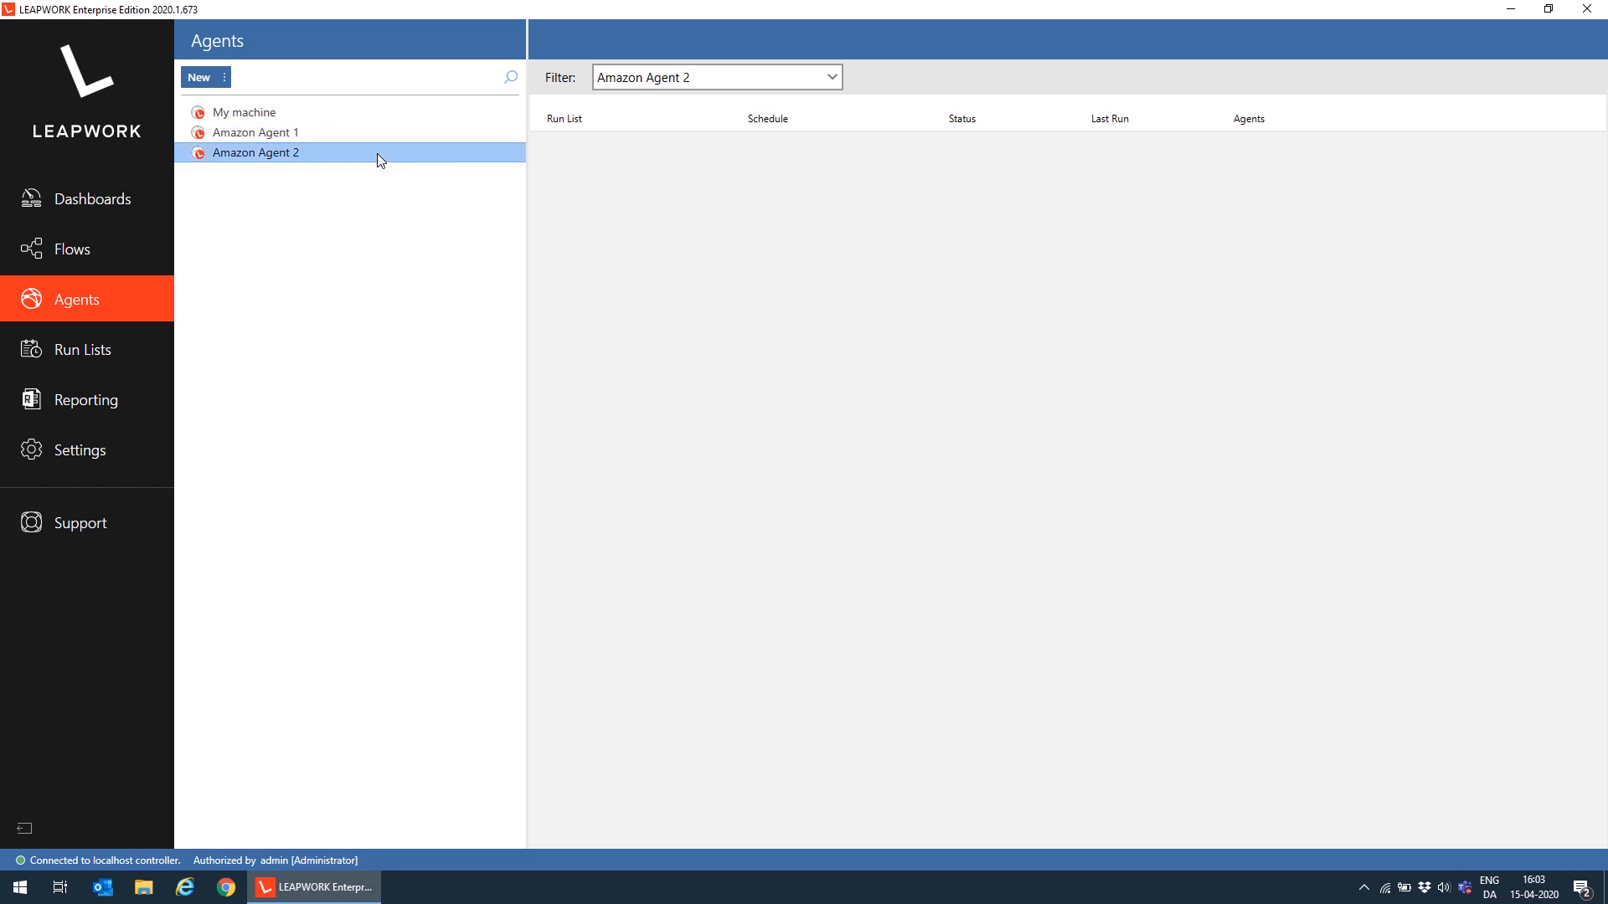
pyautogui.click(373, 132)
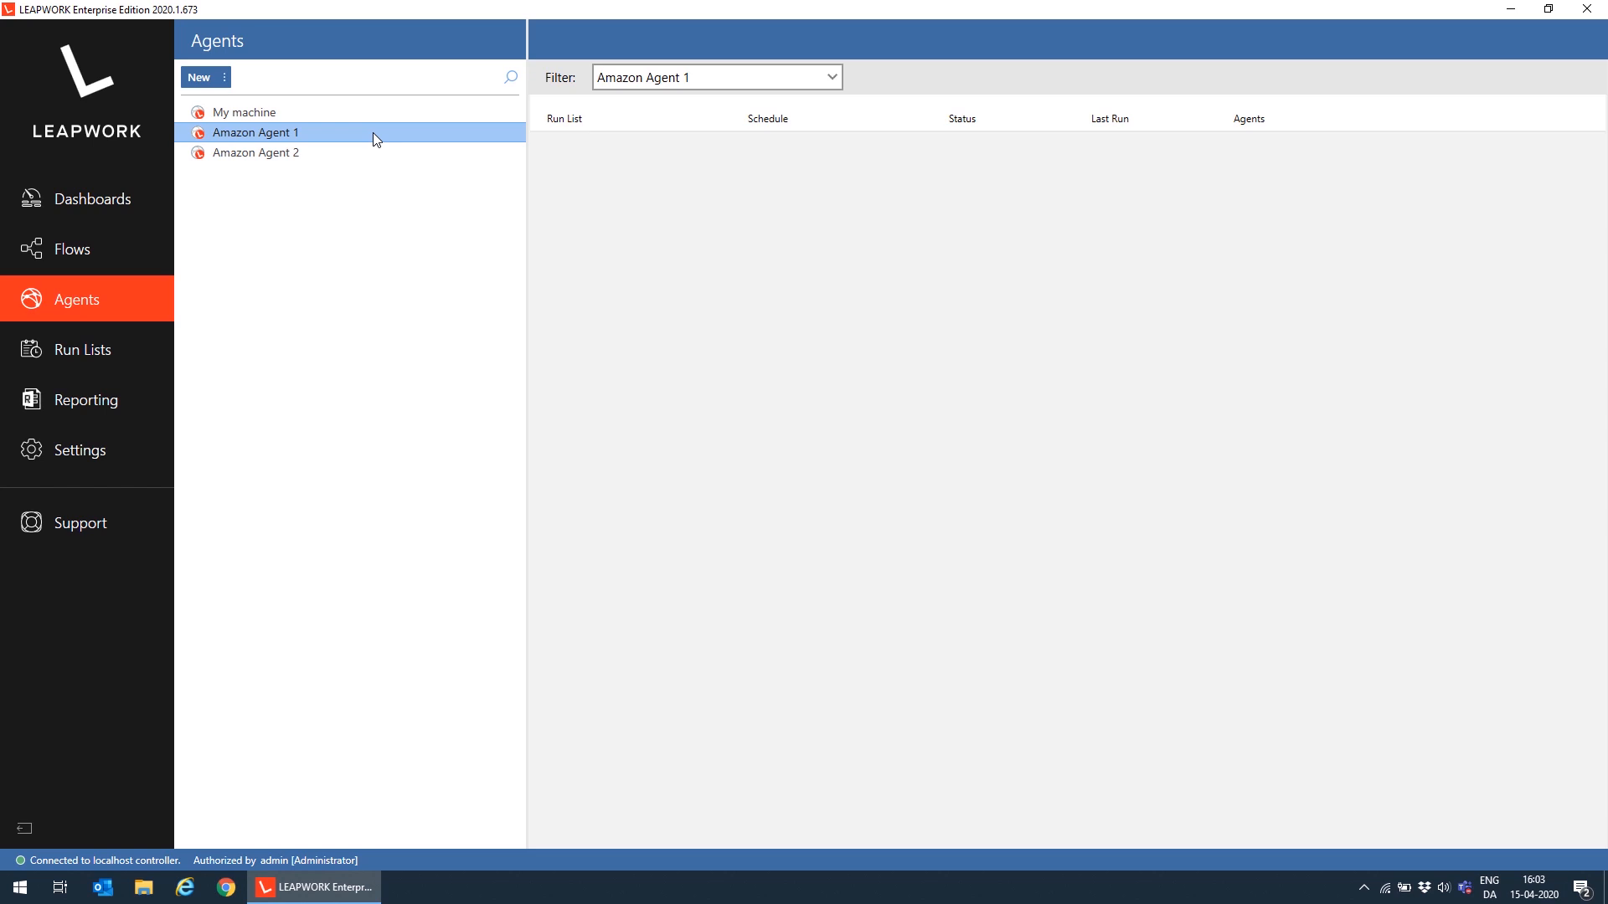
# Step: Create a new run list named "My run list"
pyautogui.click(117, 345)
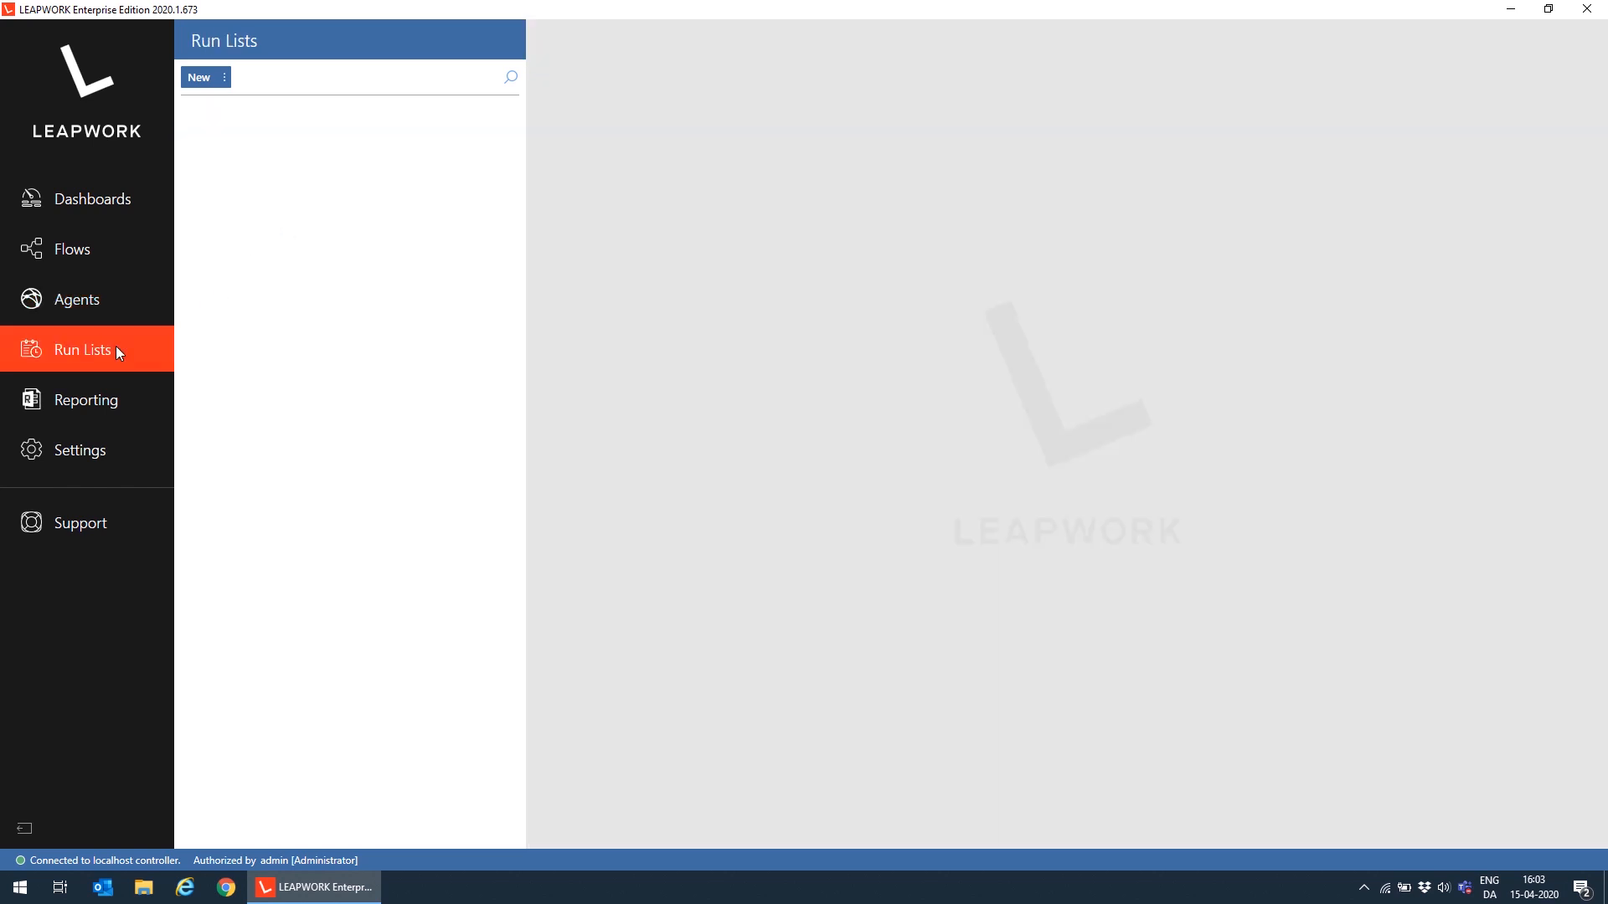
pyautogui.click(208, 78)
pyautogui.click(253, 136)
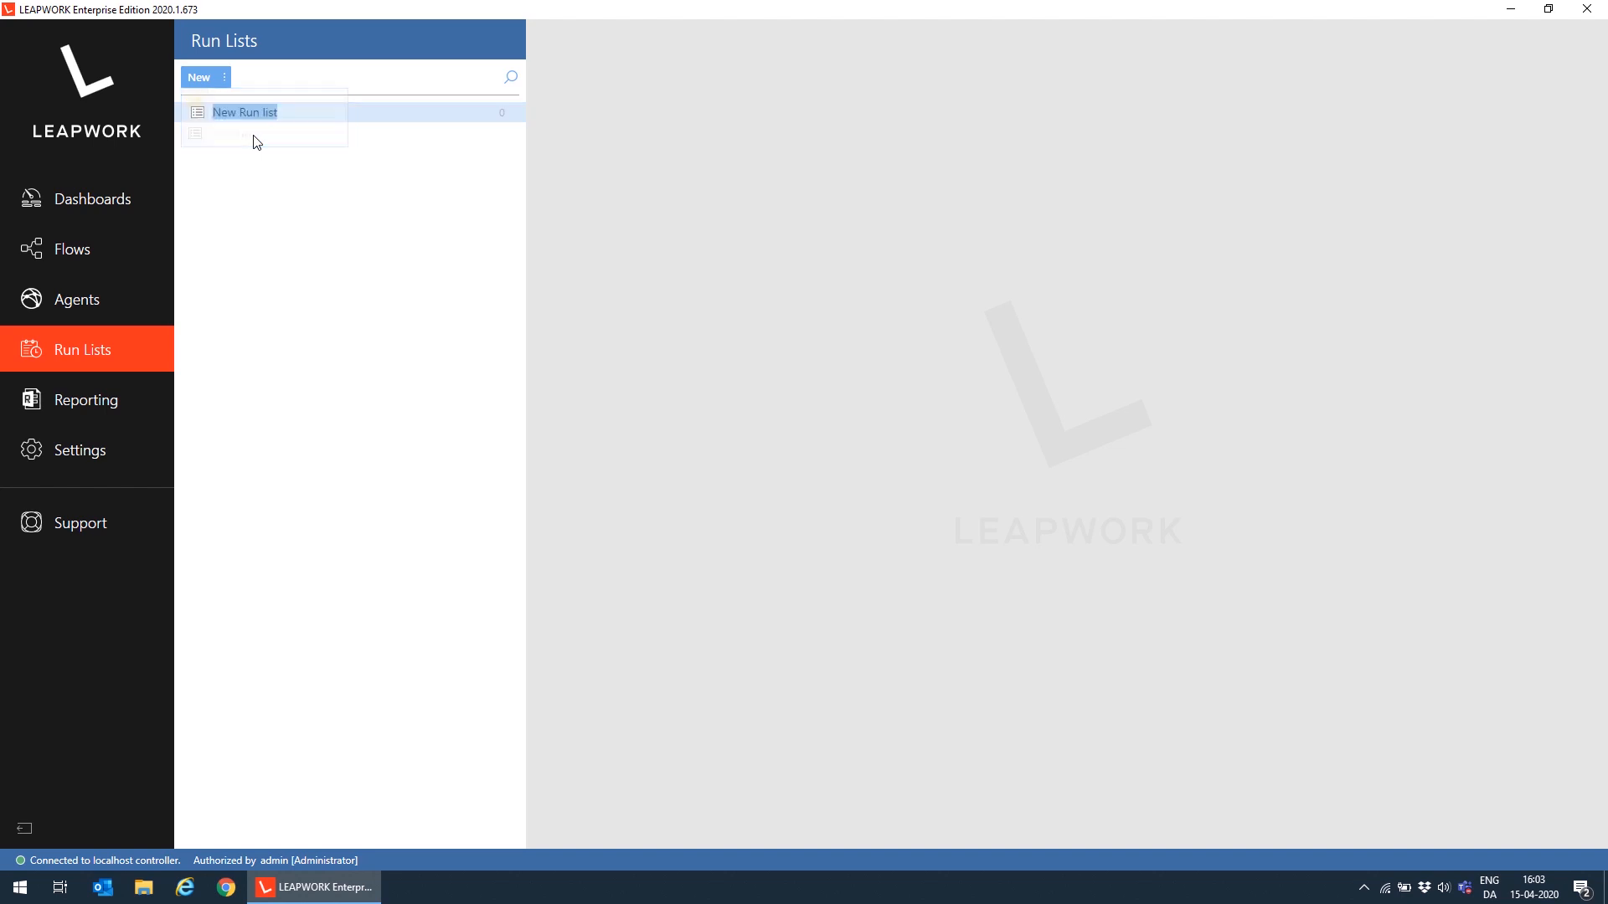
pyautogui.write('My')
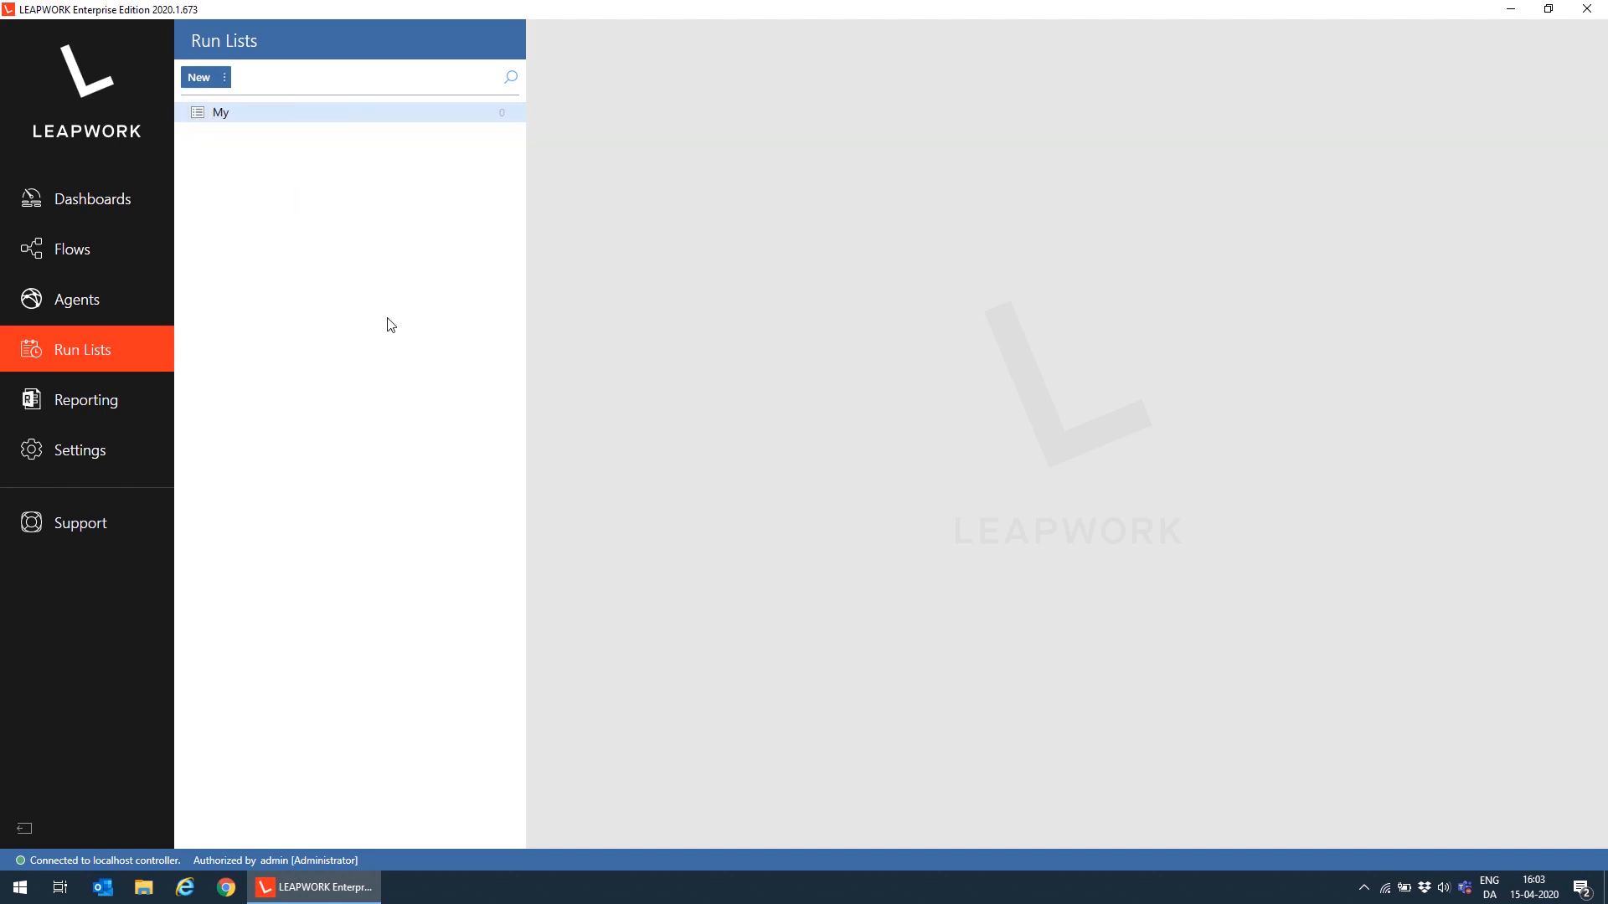
pyautogui.write(' run list')
pyautogui.press('Return')
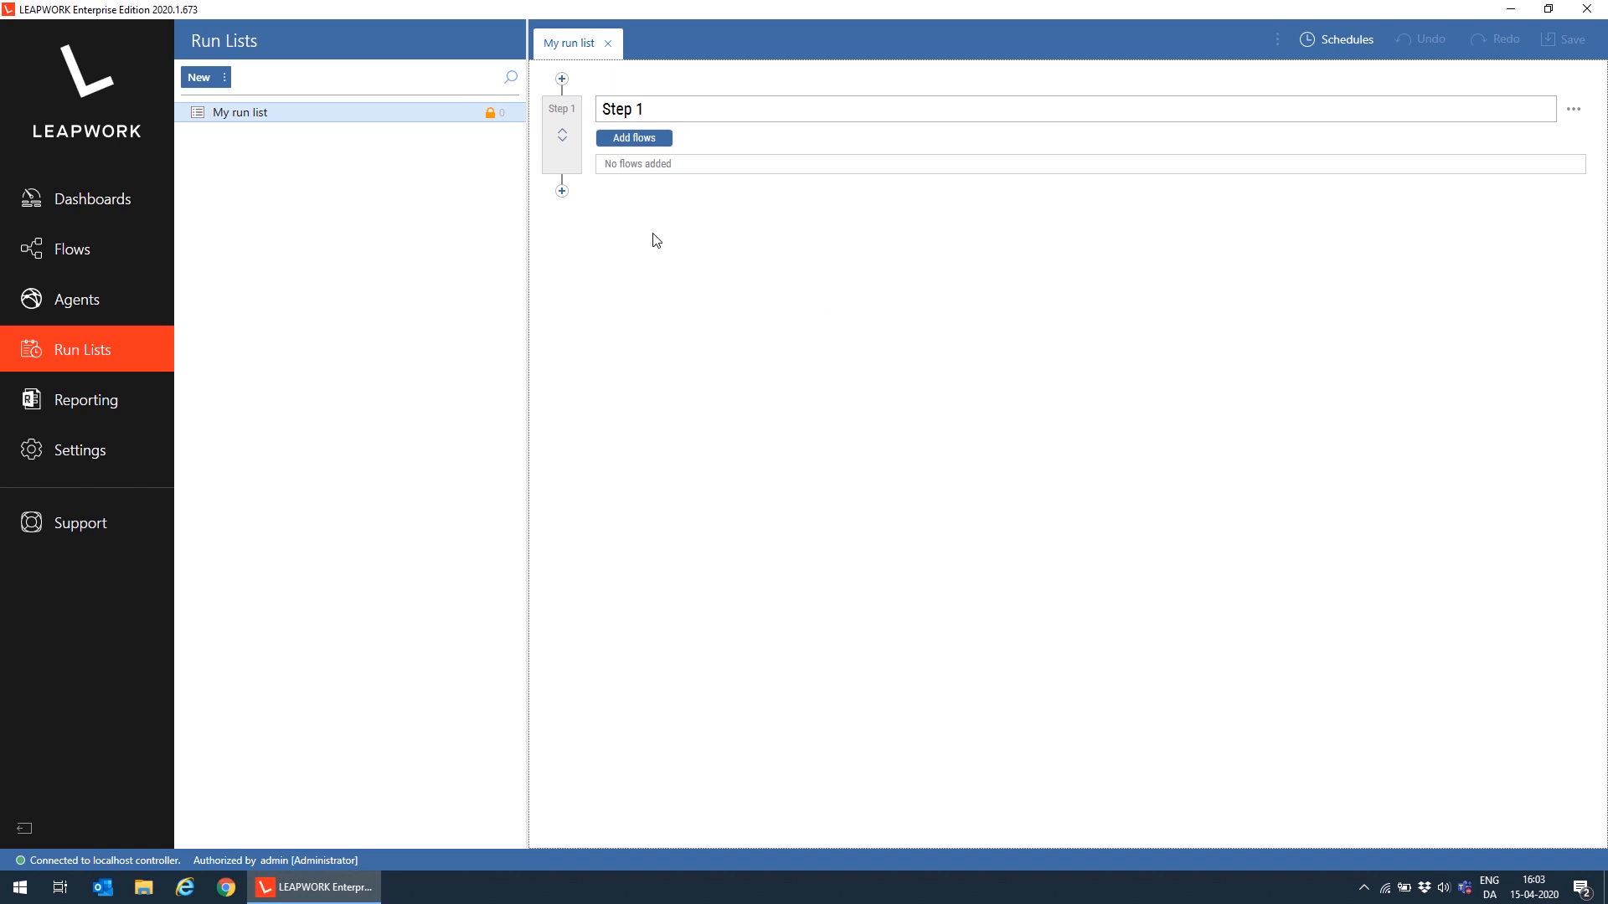
# Step: Rename the first step of the run list to "Main"
pyautogui.moveTo(600, 109); pyautogui.dragTo(647, 161)
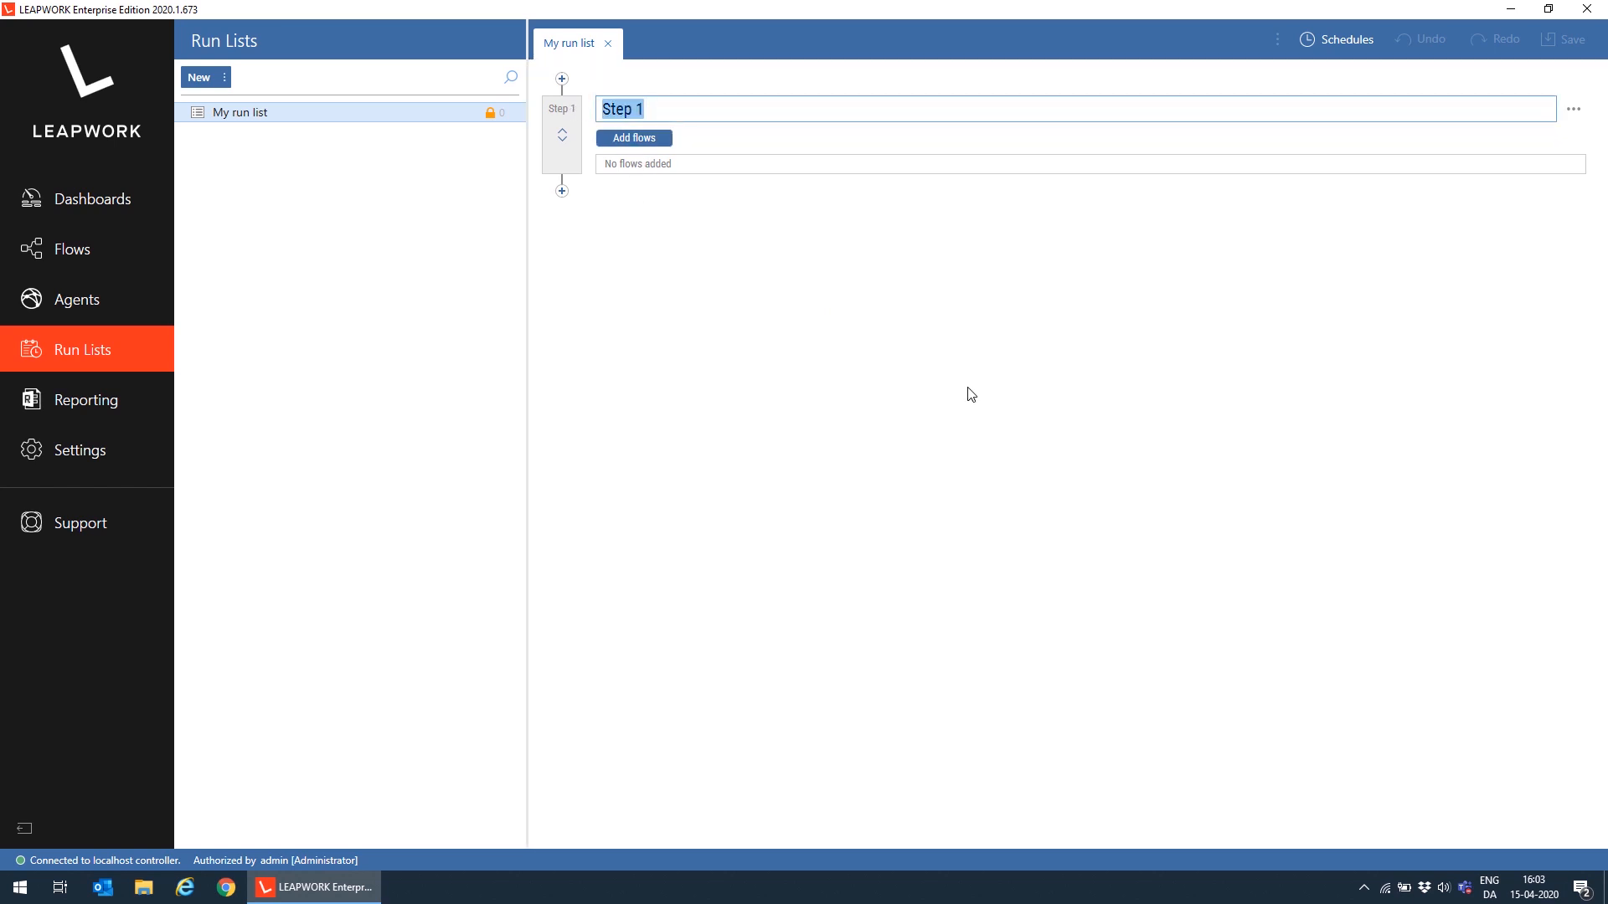
pyautogui.write('Main')
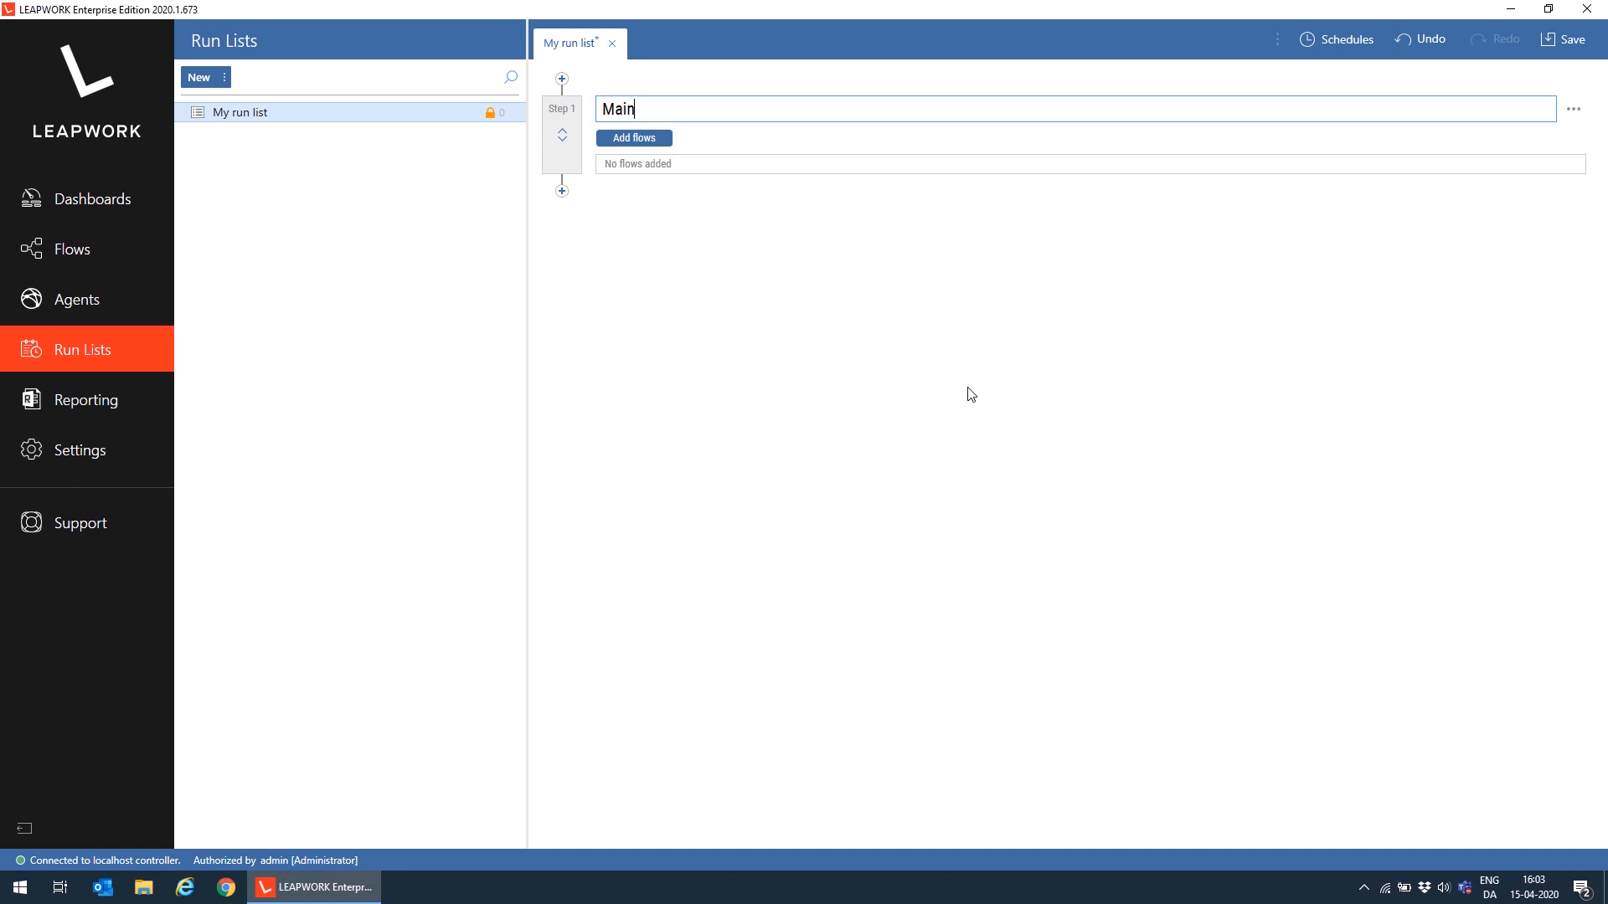
pyautogui.click(924, 369)
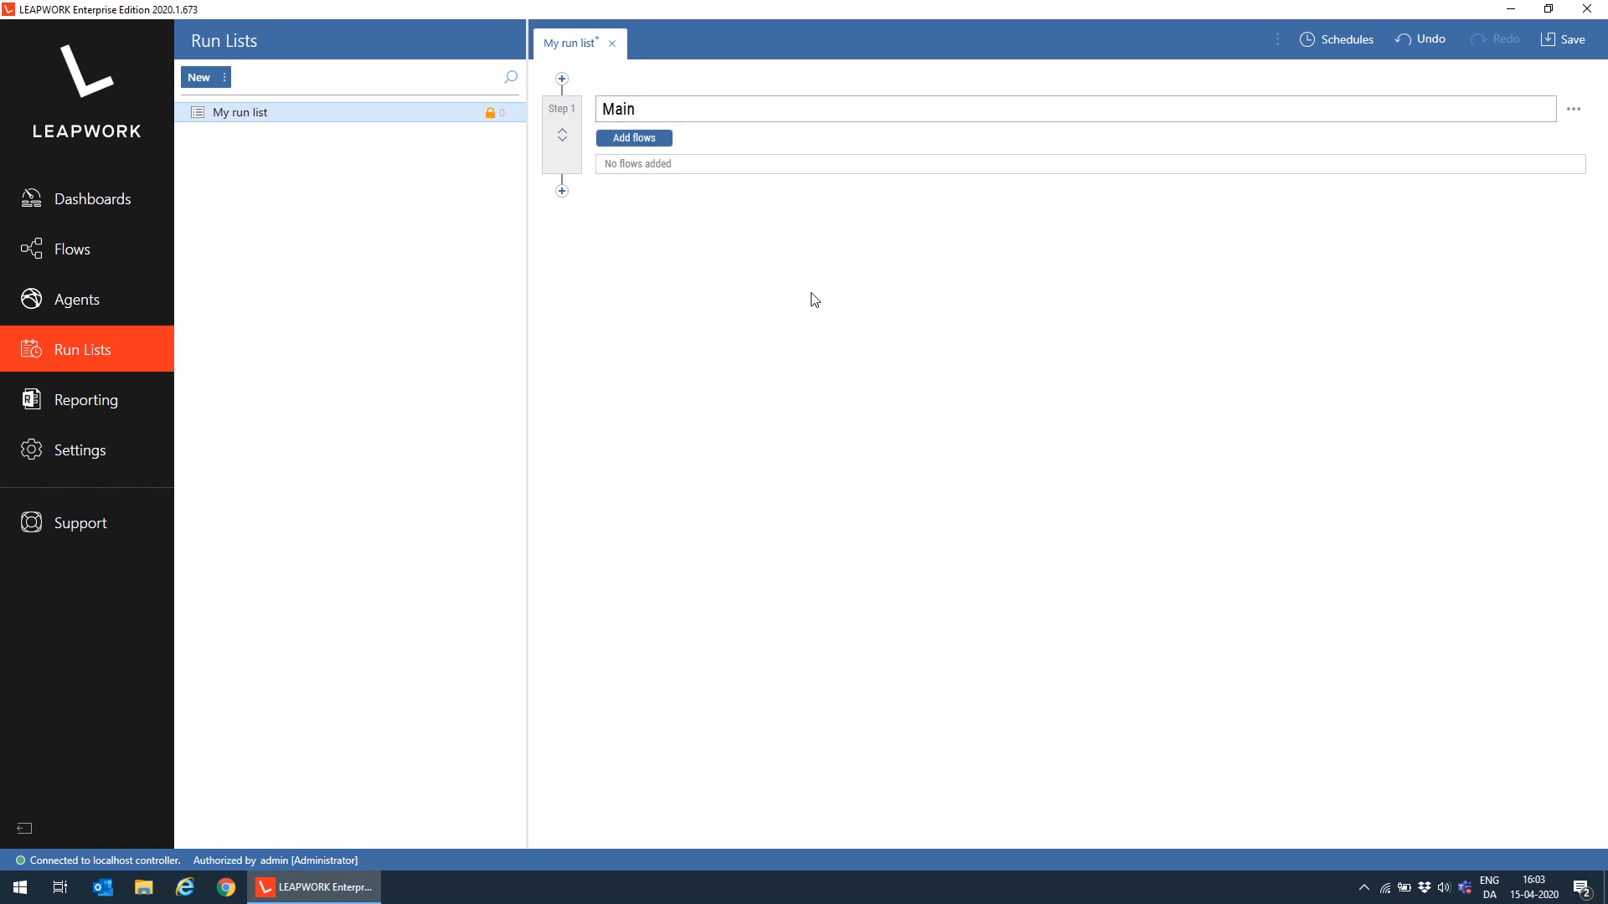
# Step: Add all flows from the My flows folder to the Main step and move One more flow above Another simple flow
pyautogui.click(645, 139)
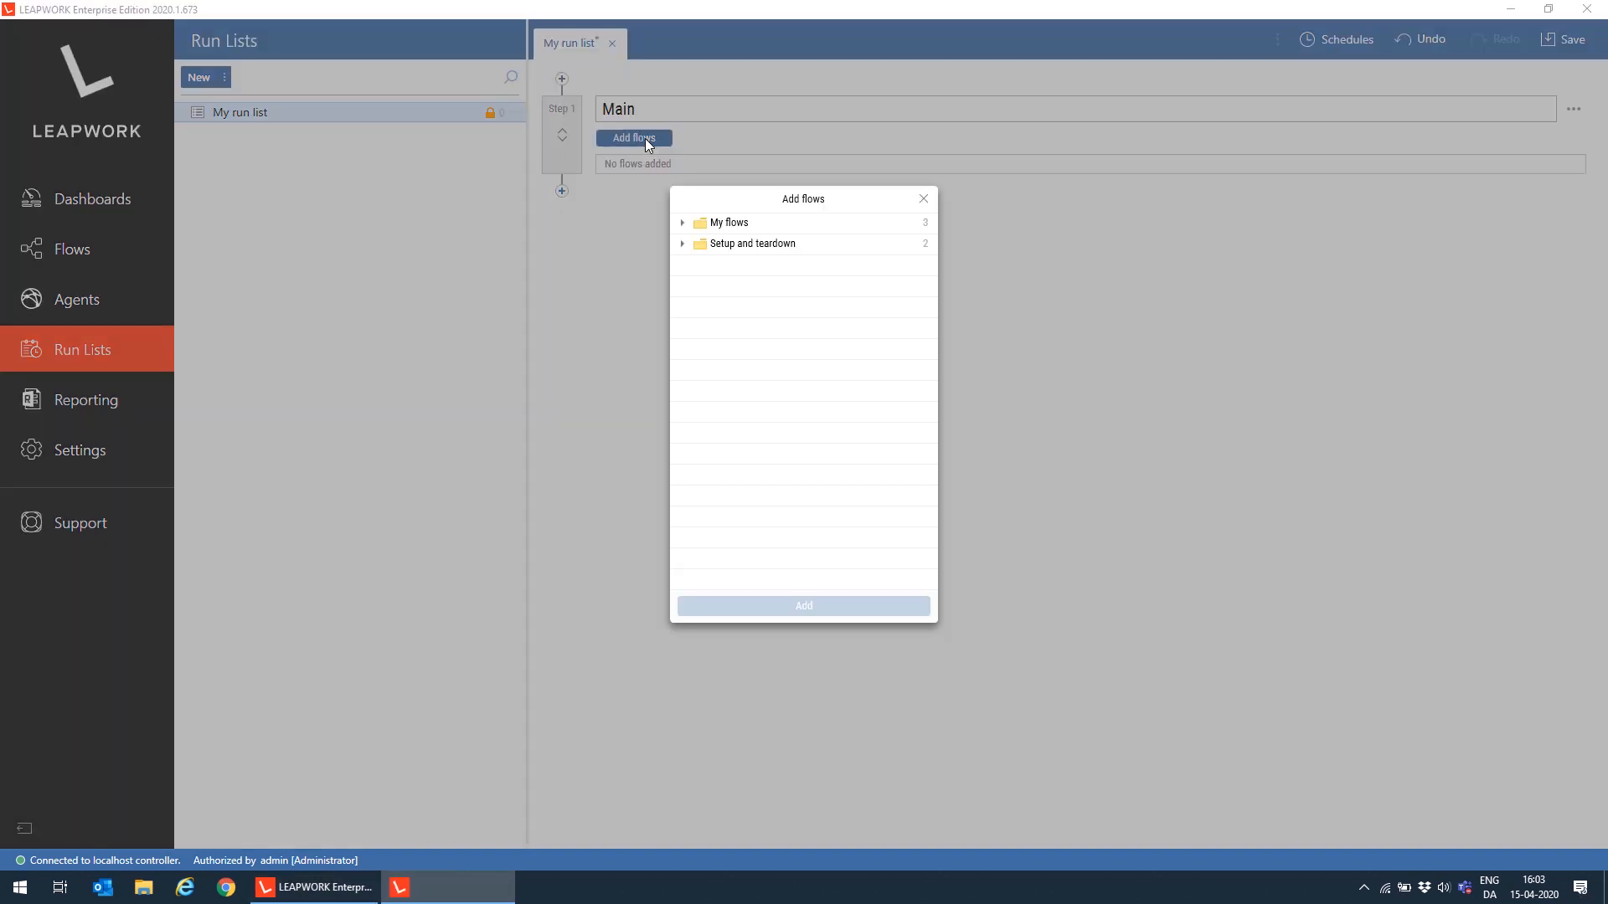
pyautogui.click(685, 223)
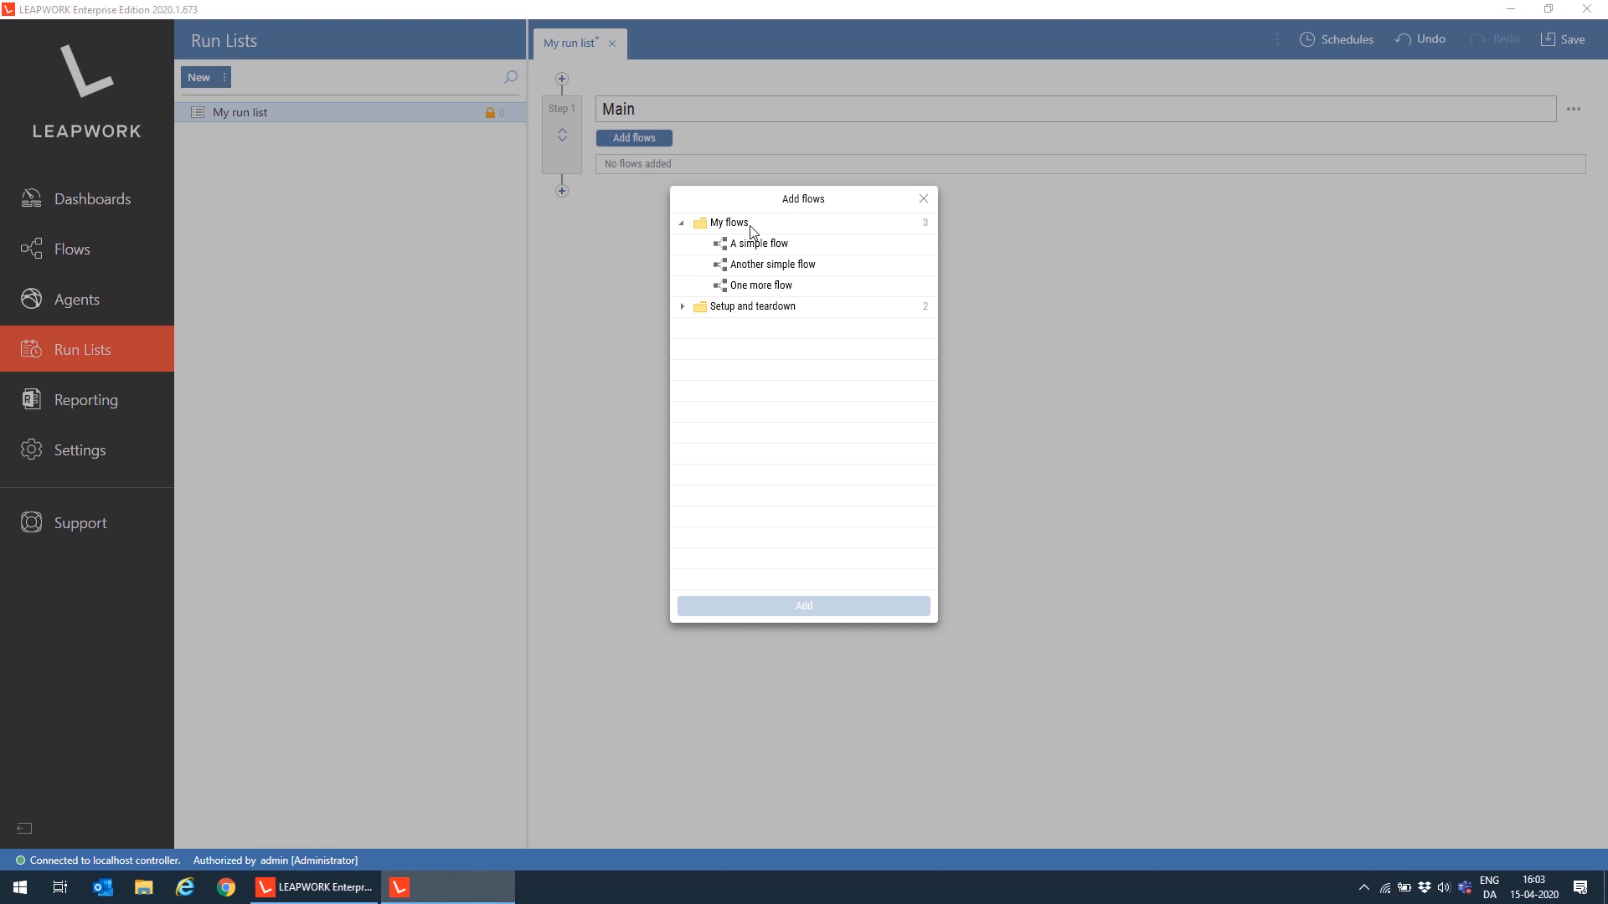
pyautogui.click(722, 224)
pyautogui.click(682, 224)
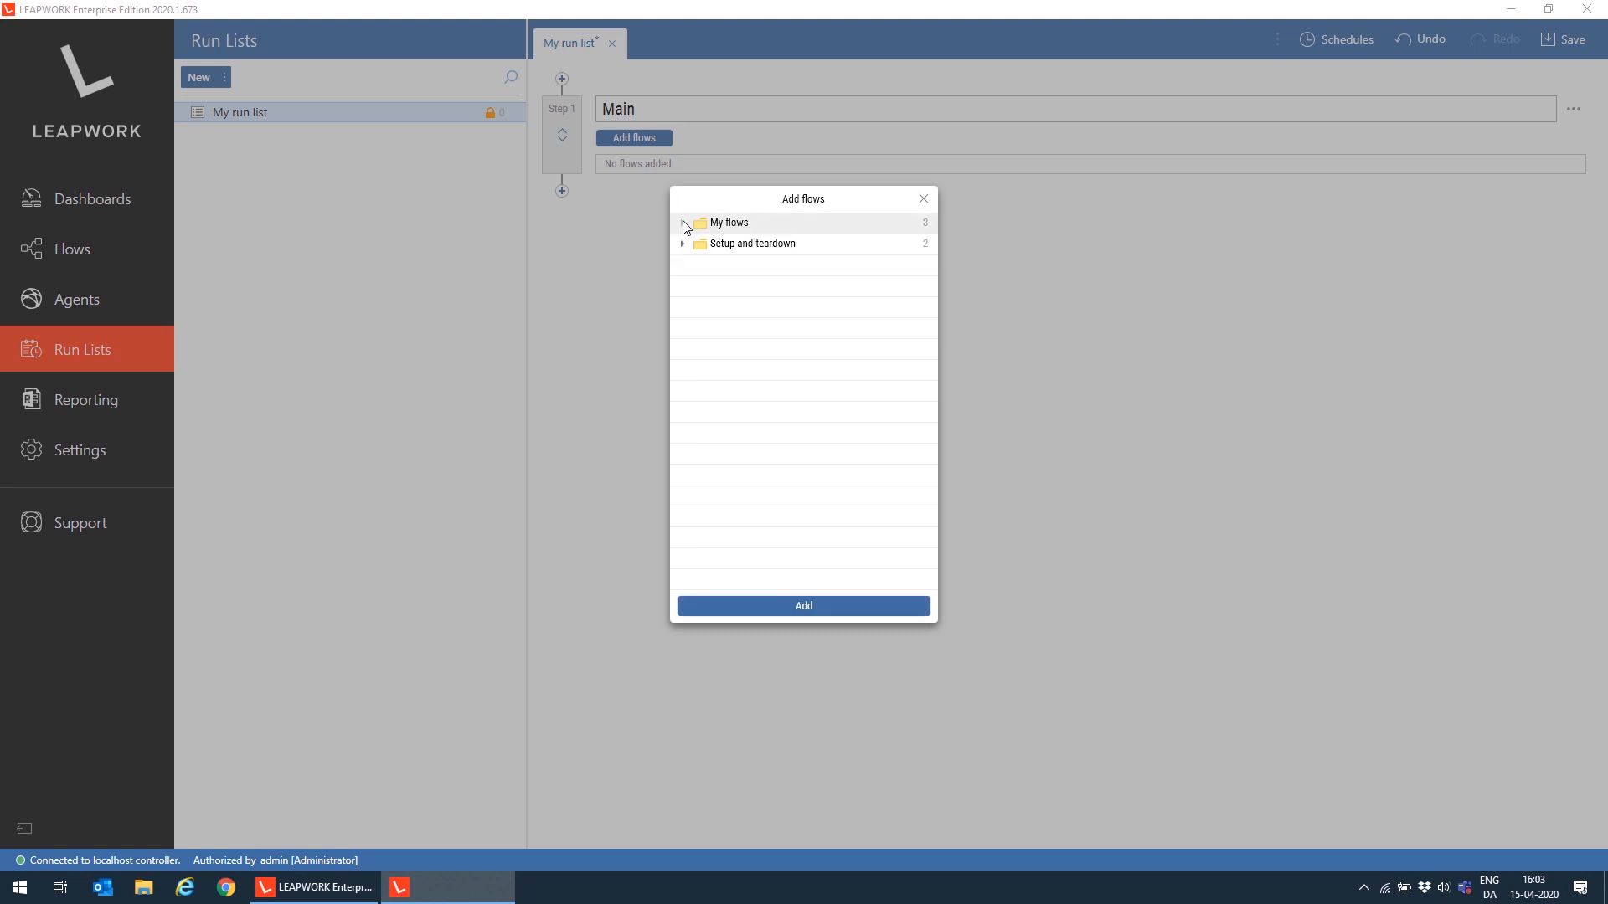
pyautogui.click(682, 223)
pyautogui.click(682, 224)
pyautogui.click(863, 609)
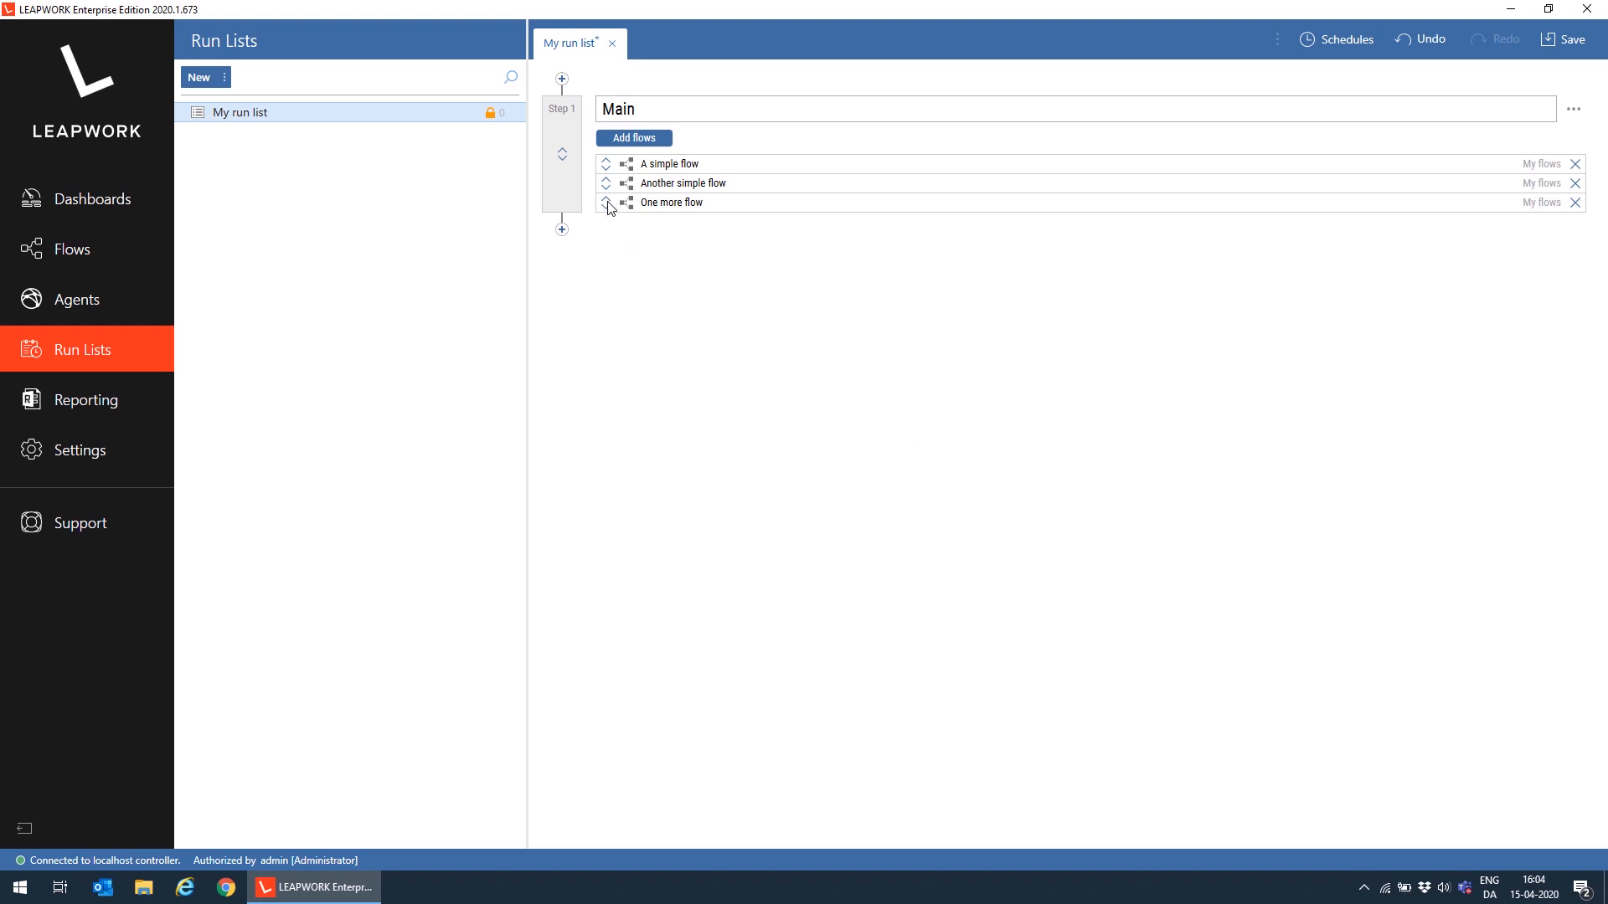
pyautogui.moveTo(607, 201); pyautogui.dragTo(608, 184)
# Step: Add A simple flow to the Main step again as a duplicate
pyautogui.click(641, 138)
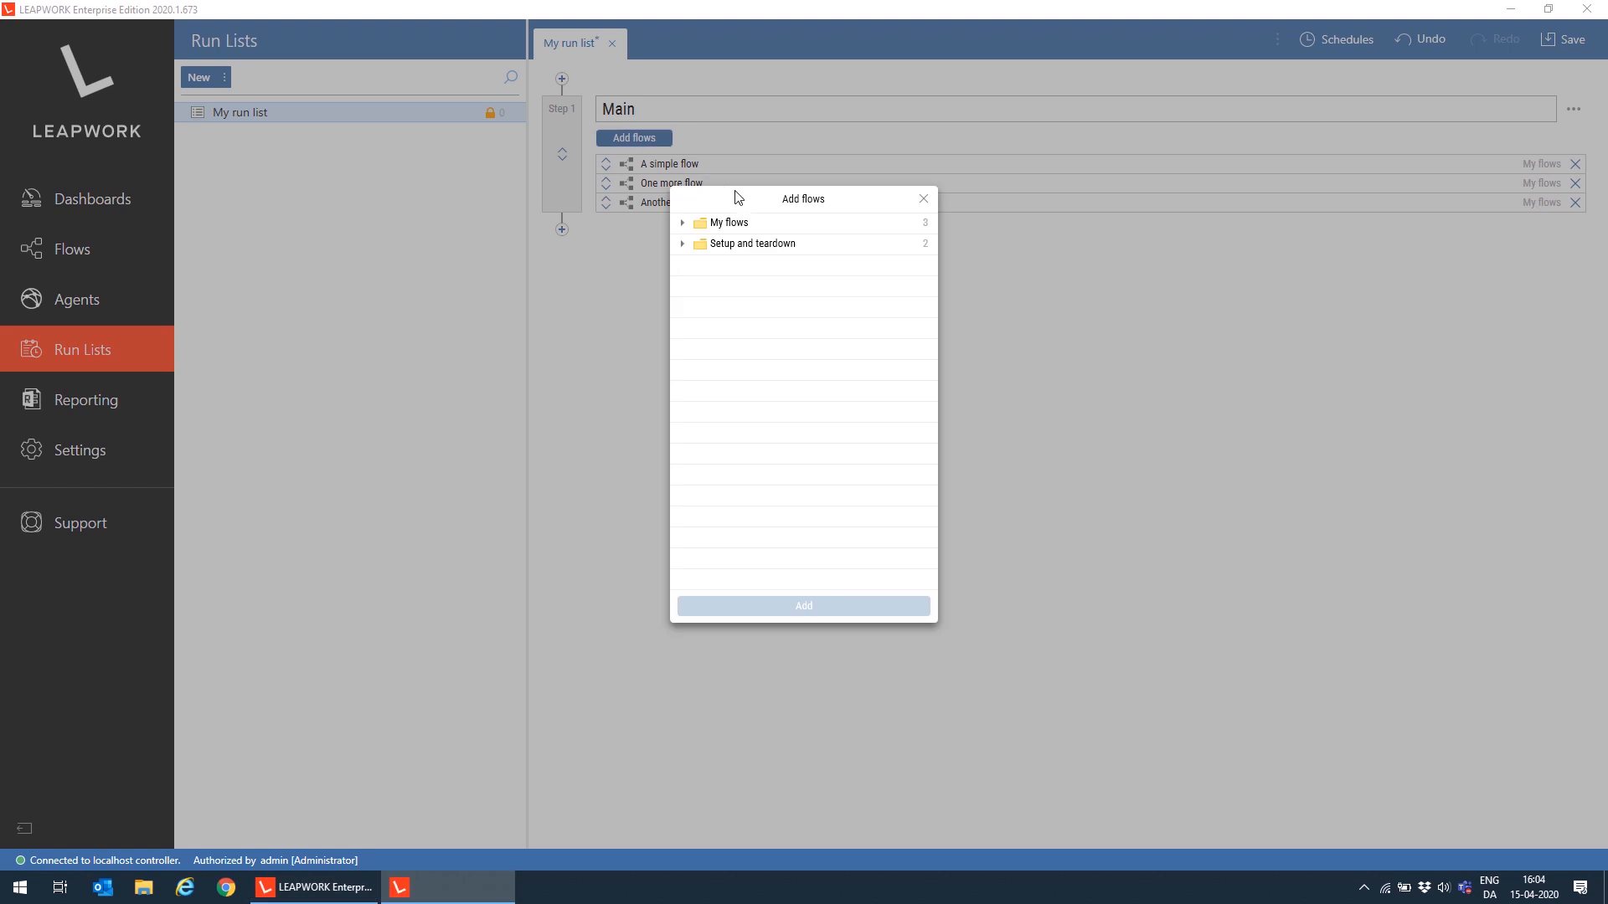
pyautogui.click(682, 223)
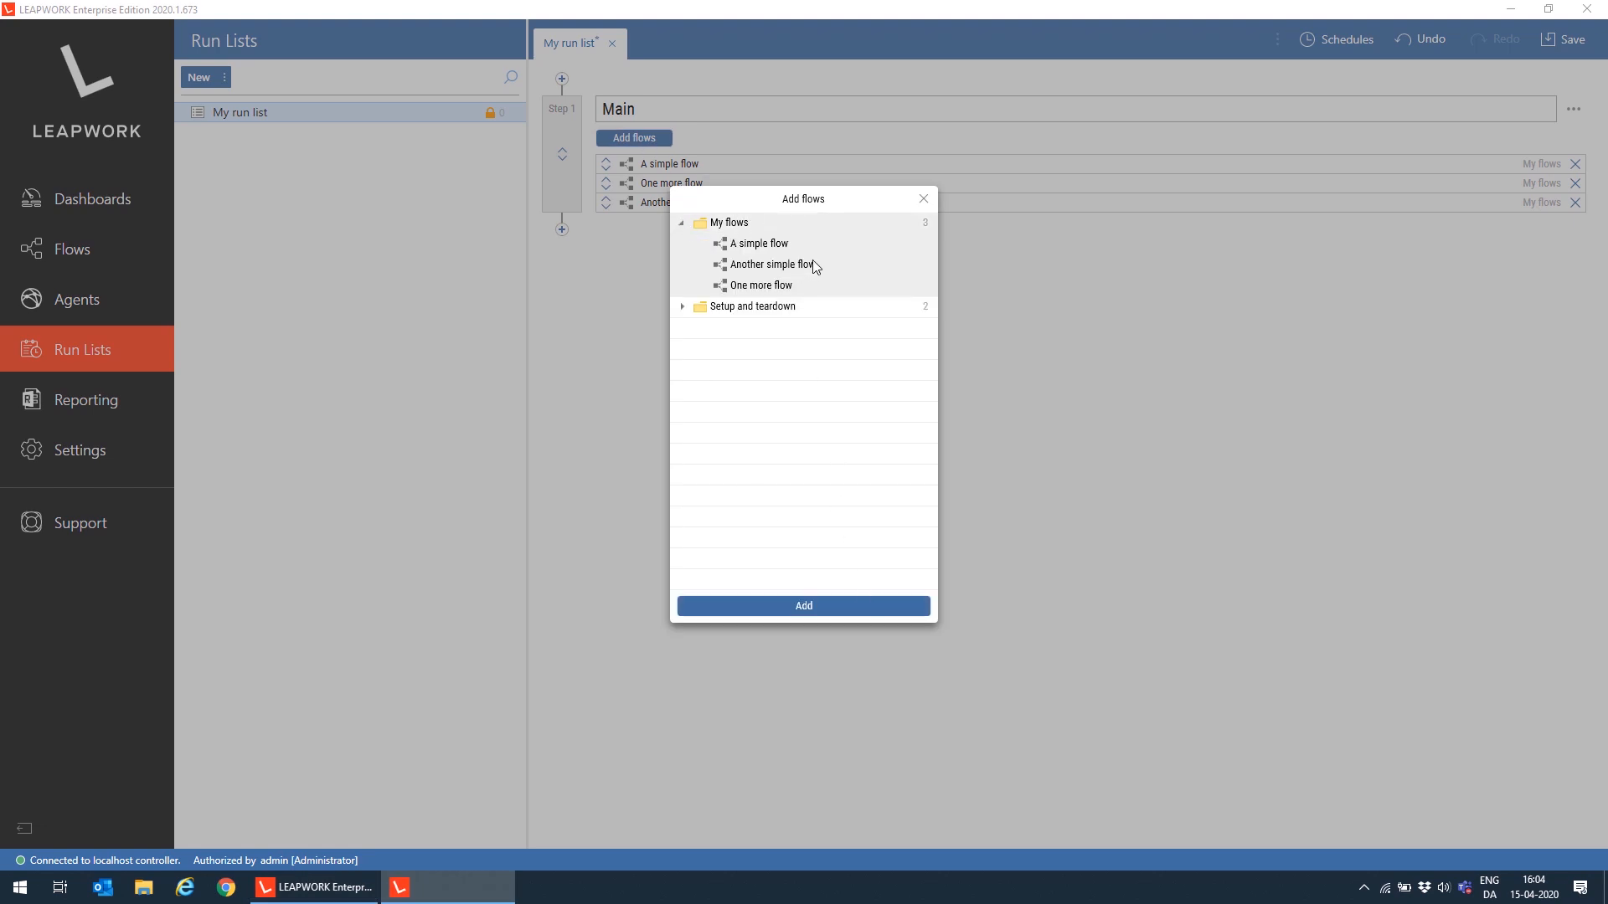
pyautogui.click(871, 606)
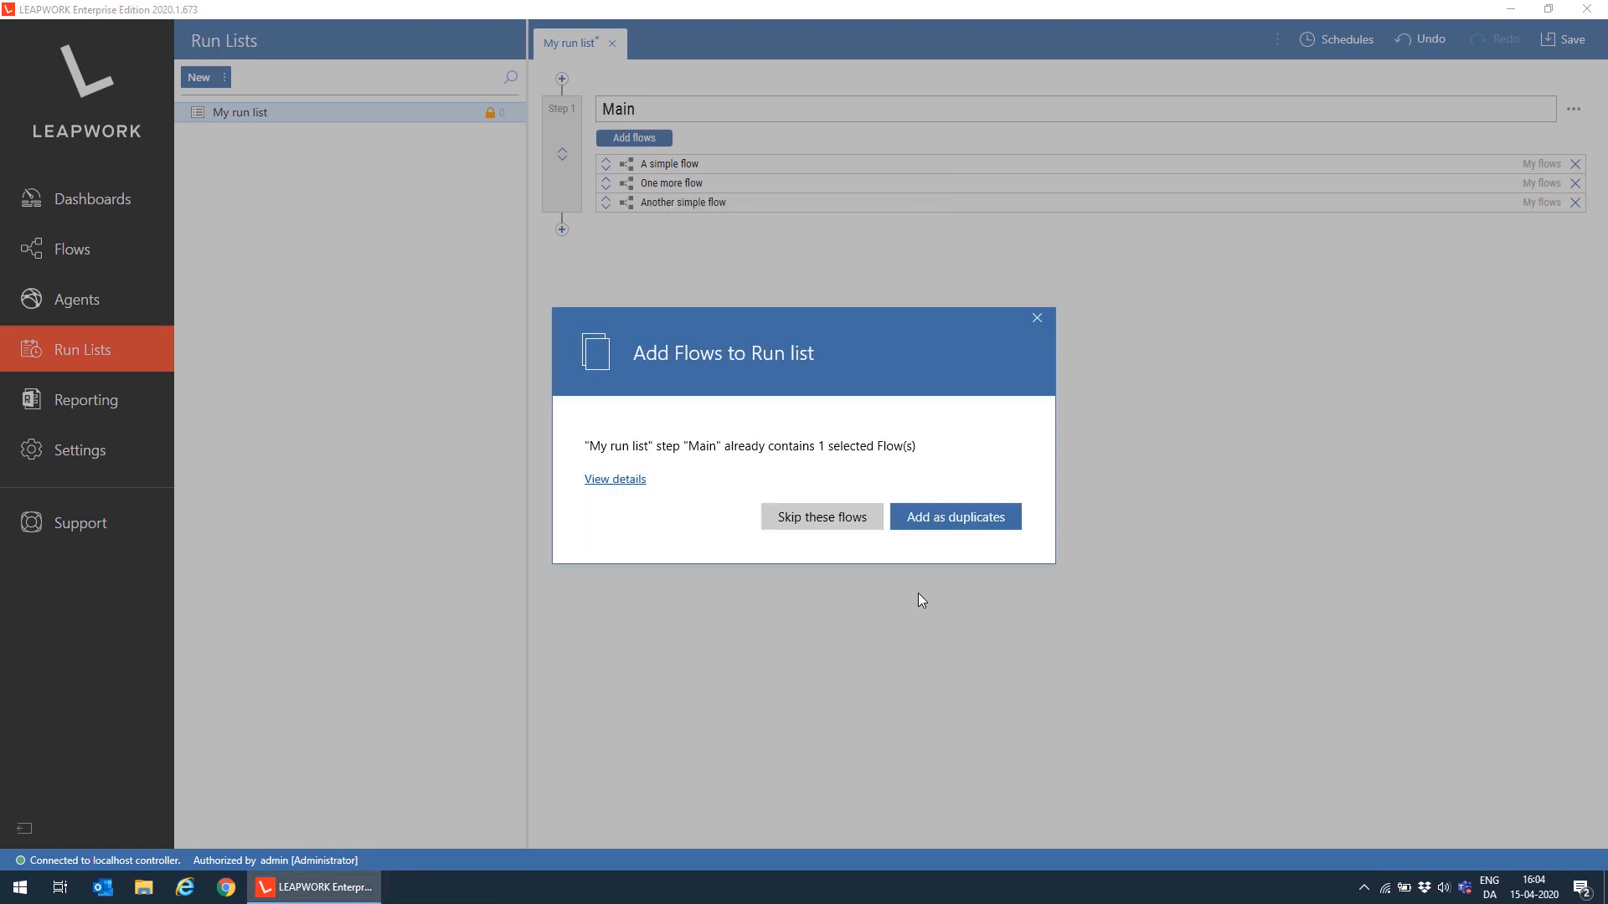
pyautogui.click(974, 523)
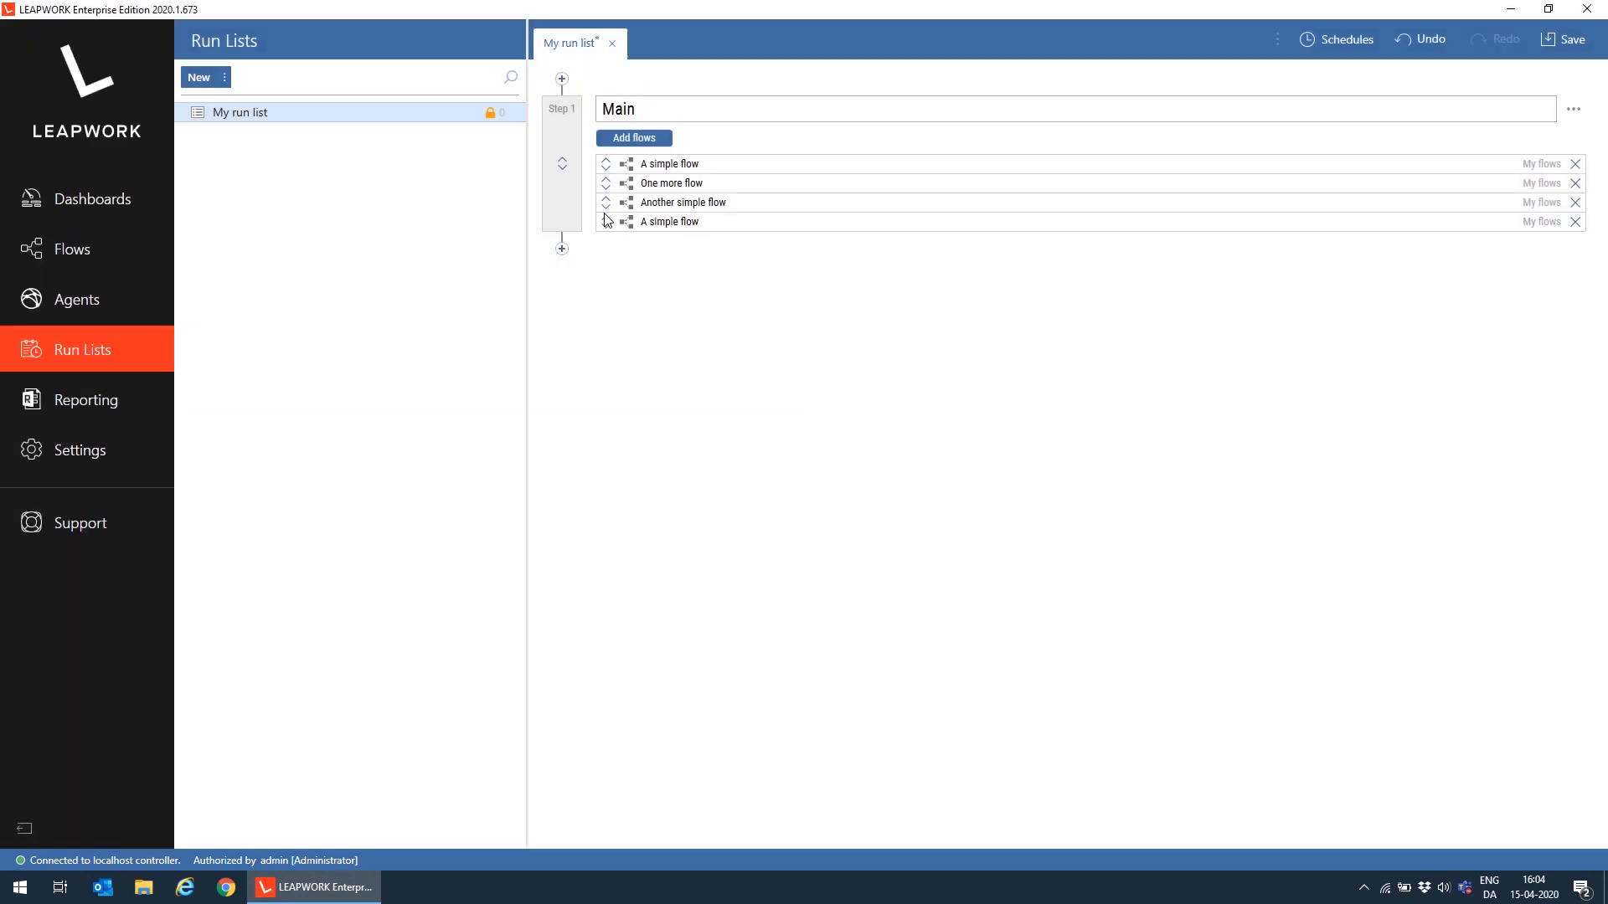
# Step: Move the duplicate A simple flow directly below the first one and remove it from the Main step
pyautogui.moveTo(607, 219); pyautogui.dragTo(602, 174)
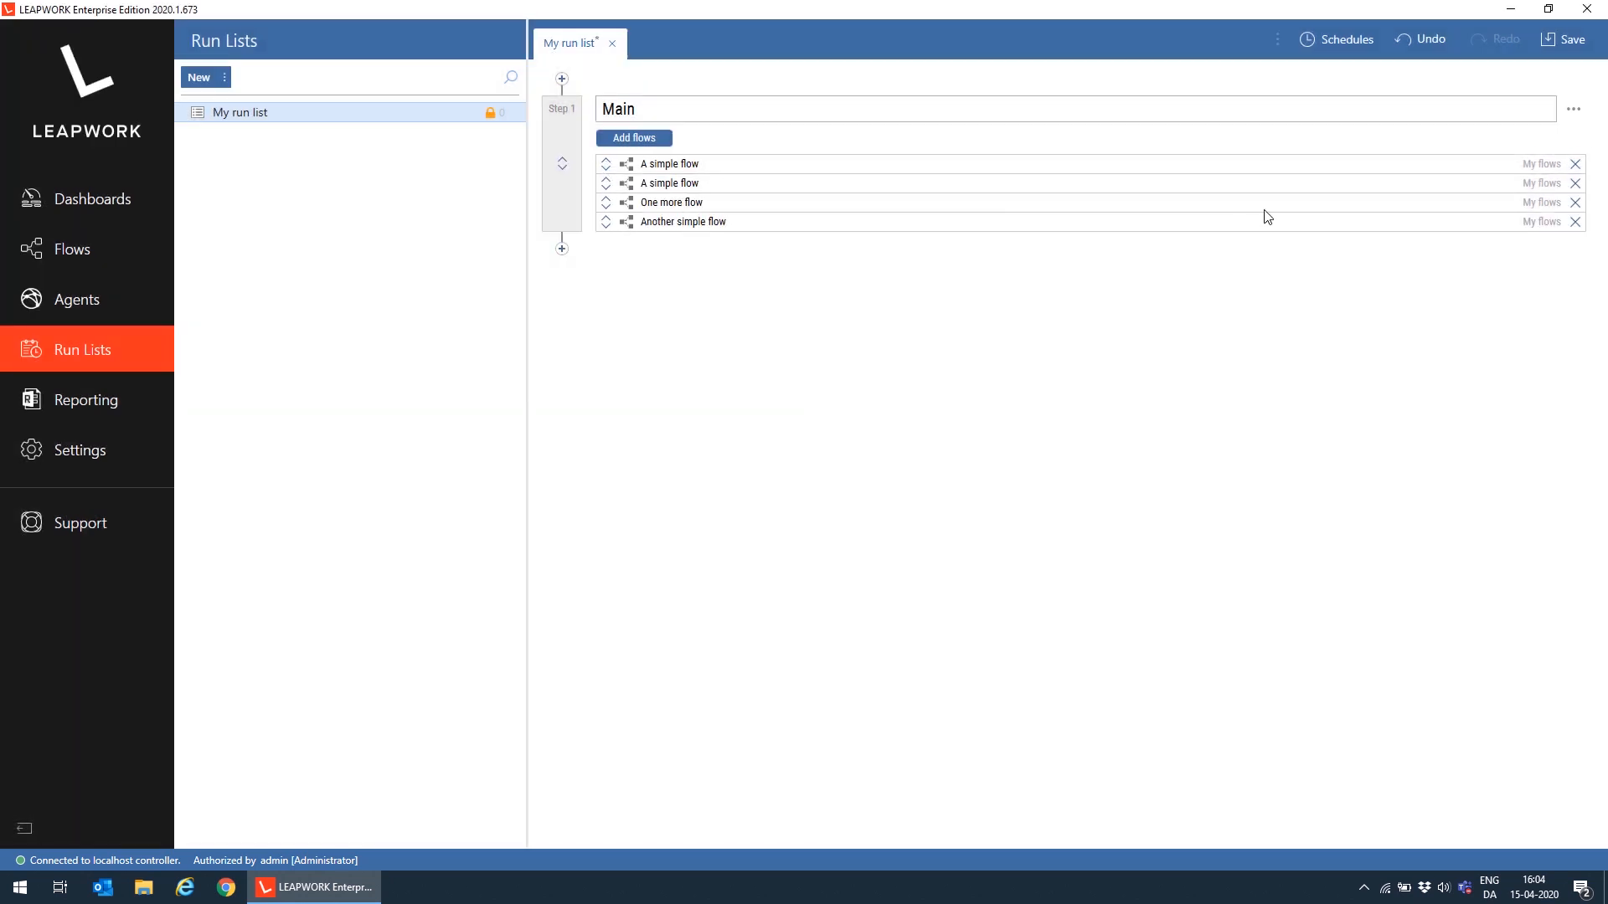
pyautogui.click(1575, 182)
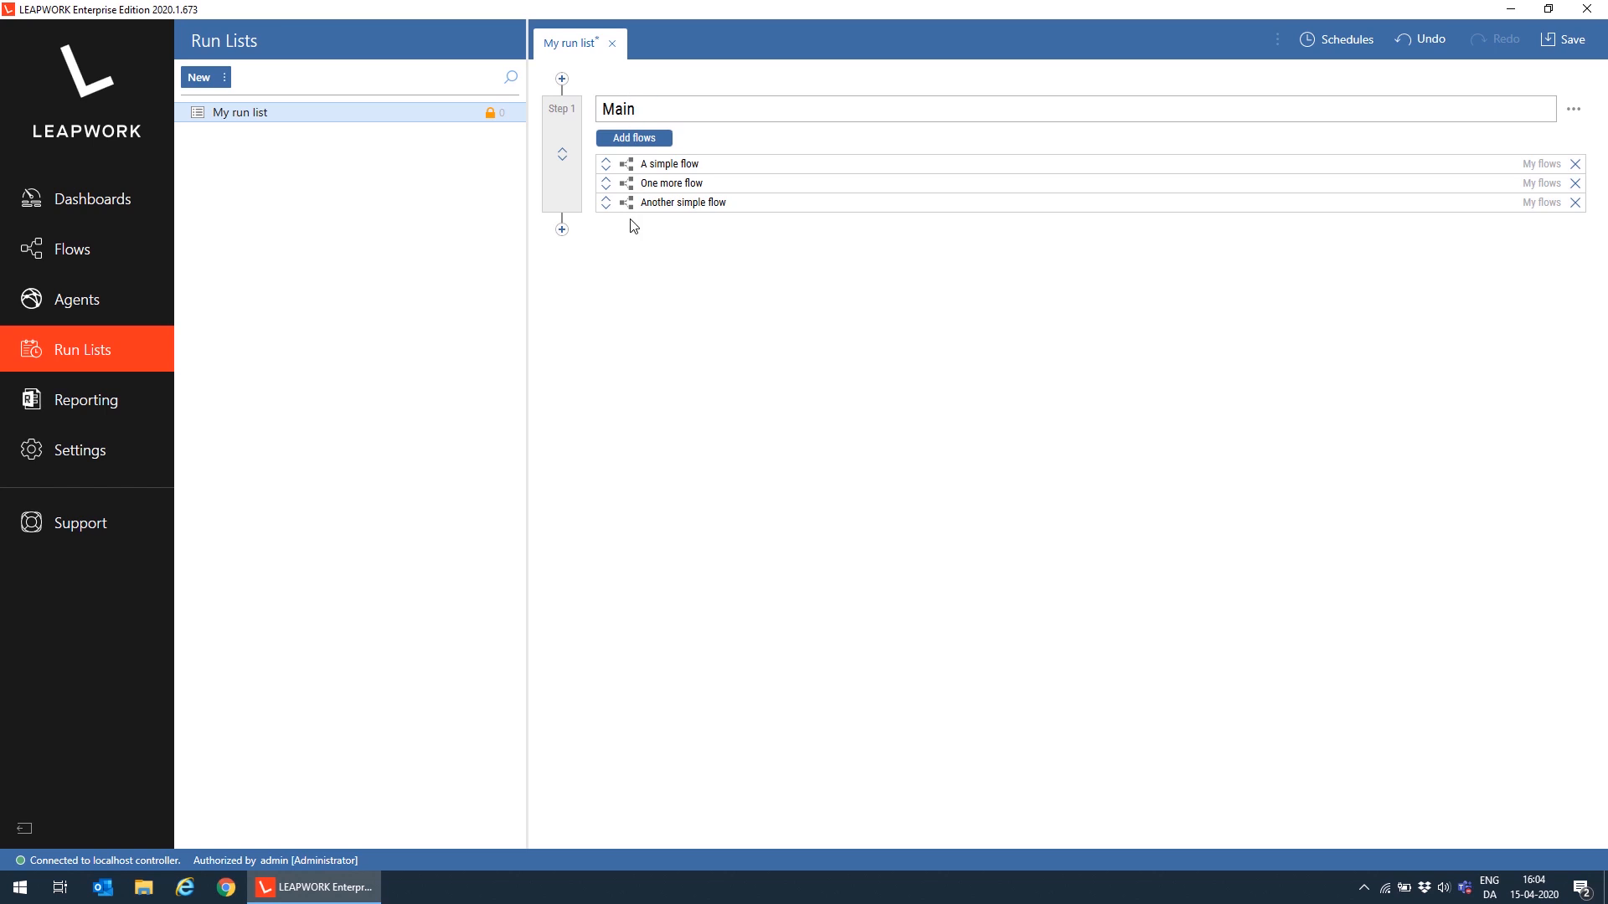
# Step: Insert a new step named "Setup" before the Main step
pyautogui.click(562, 79)
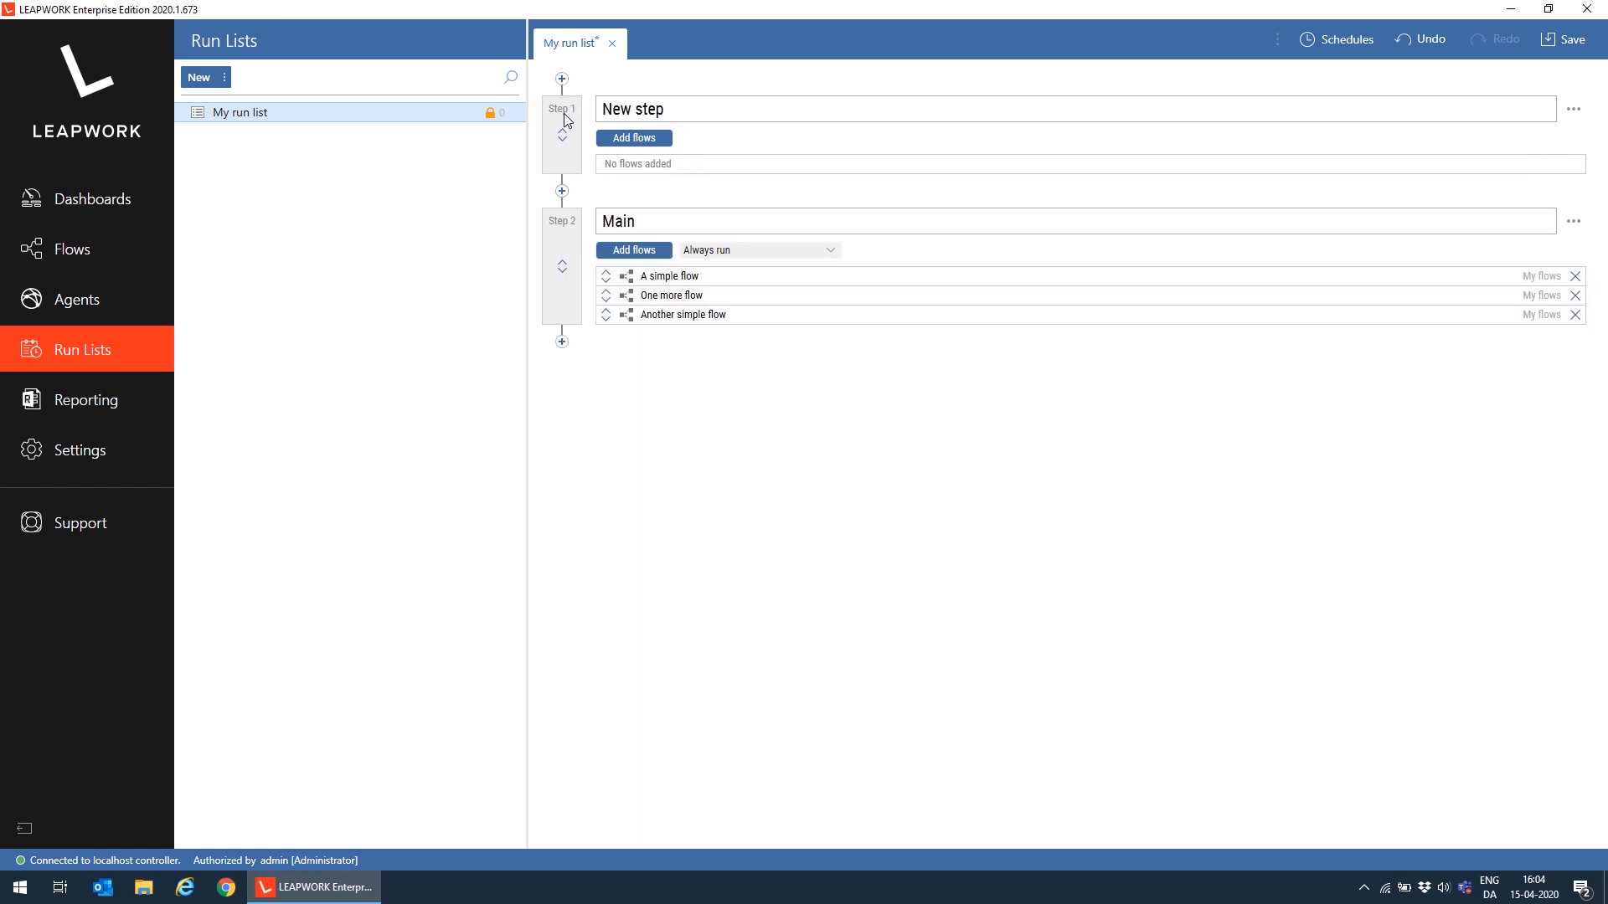
pyautogui.moveTo(674, 109); pyautogui.dragTo(588, 109)
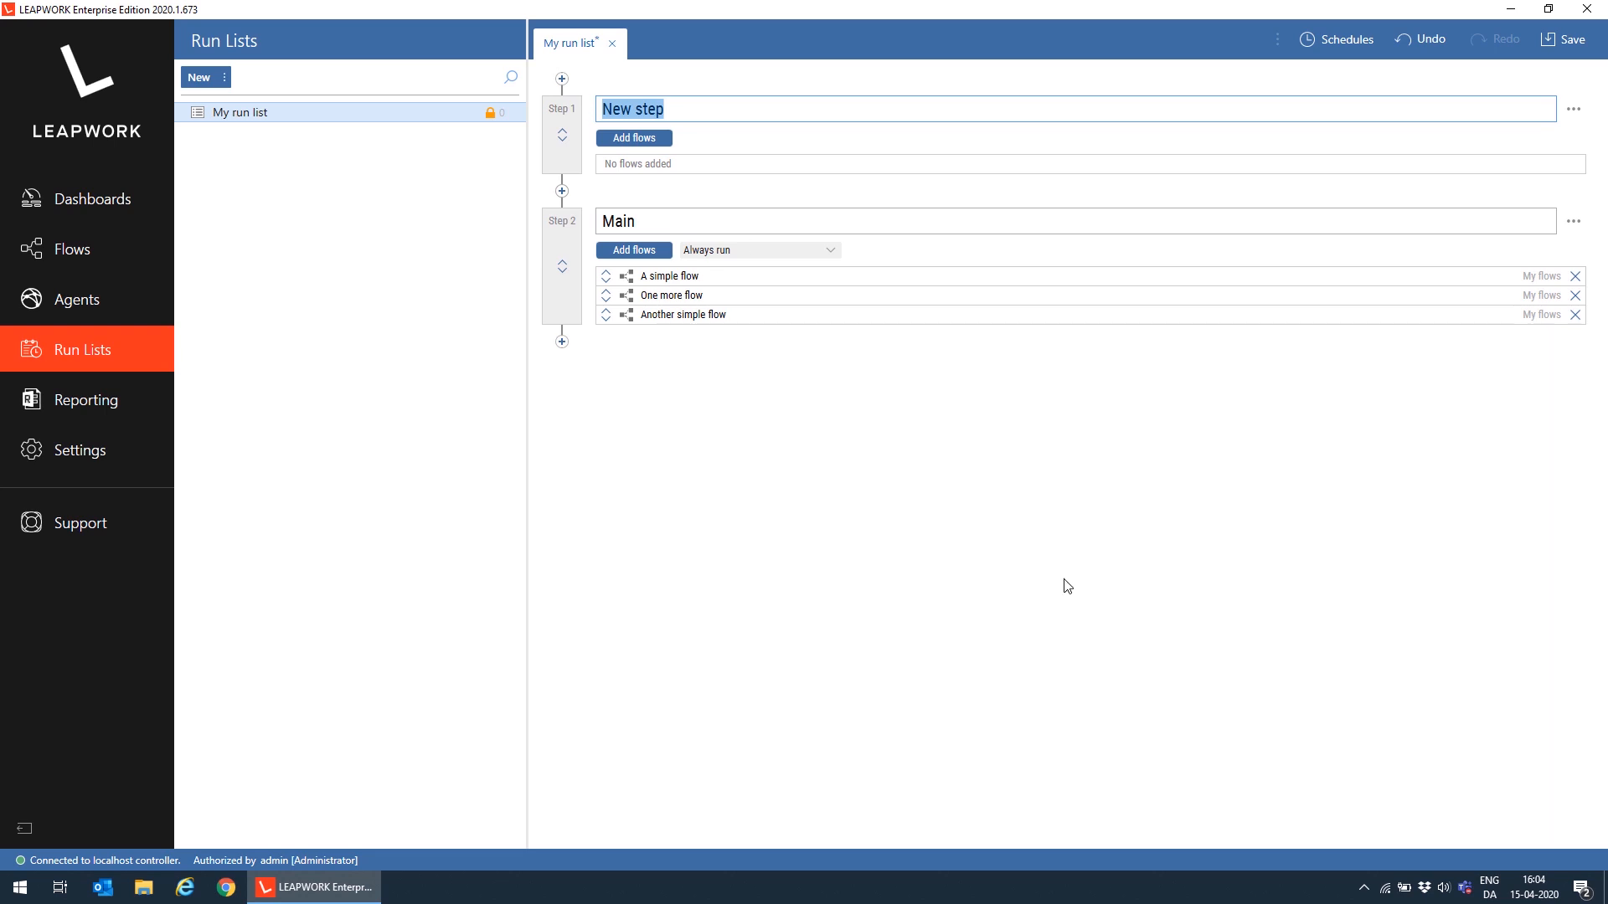
pyautogui.write('Setup')
# Step: Add My setup flow to the Setup step and set the Main step to Only run after success
pyautogui.click(641, 138)
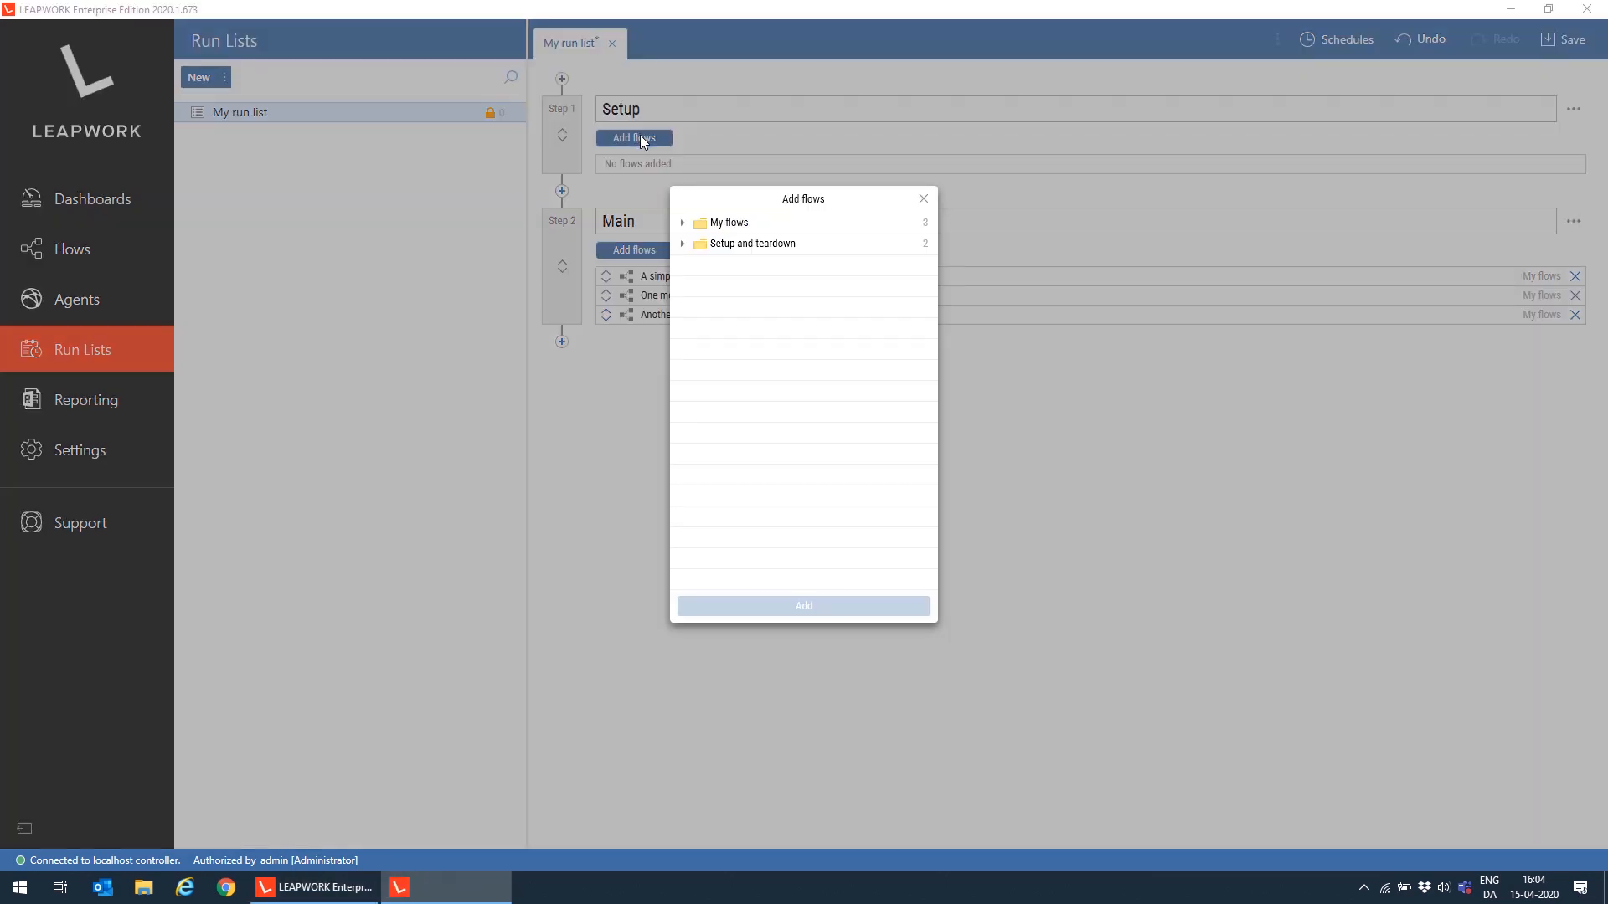
pyautogui.click(682, 244)
pyautogui.doubleClick(779, 265)
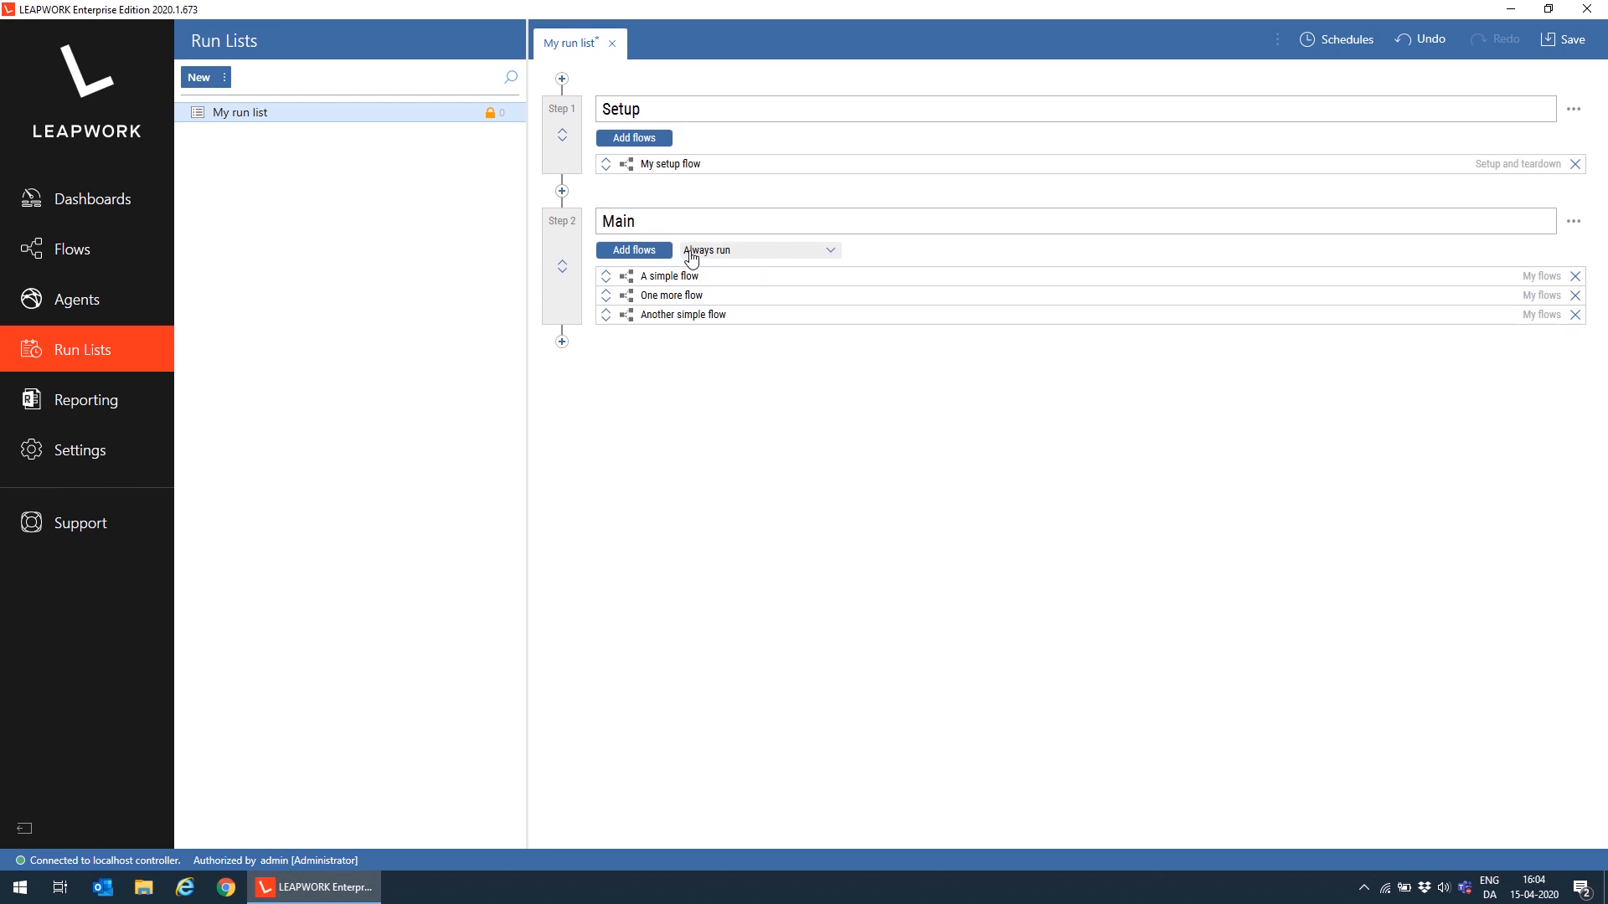
pyautogui.click(780, 255)
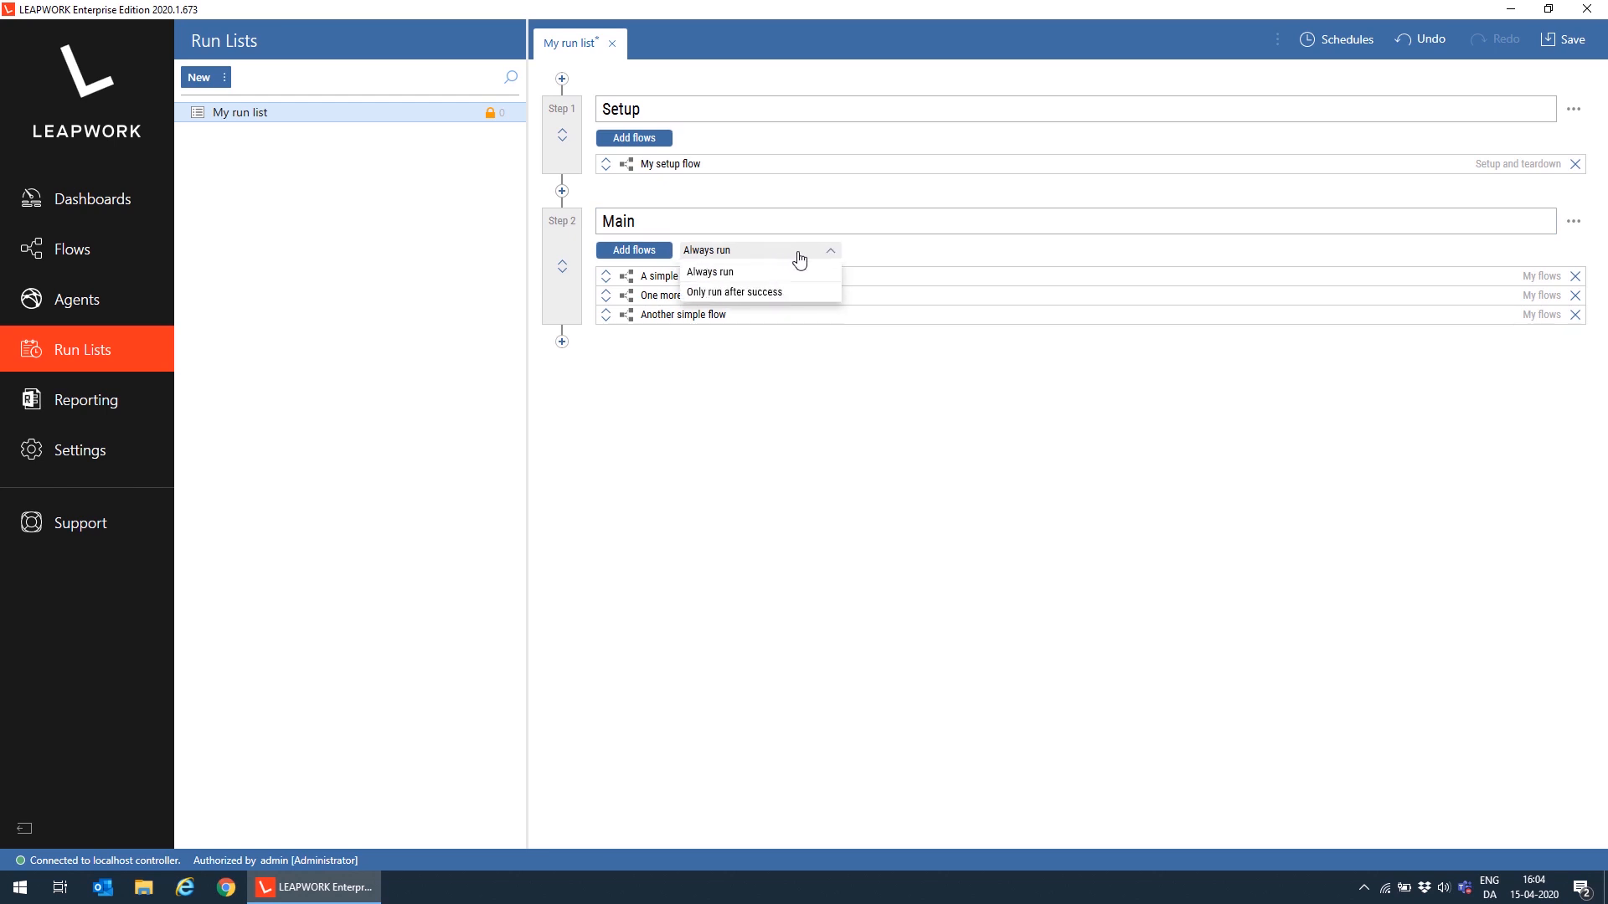
pyautogui.click(810, 293)
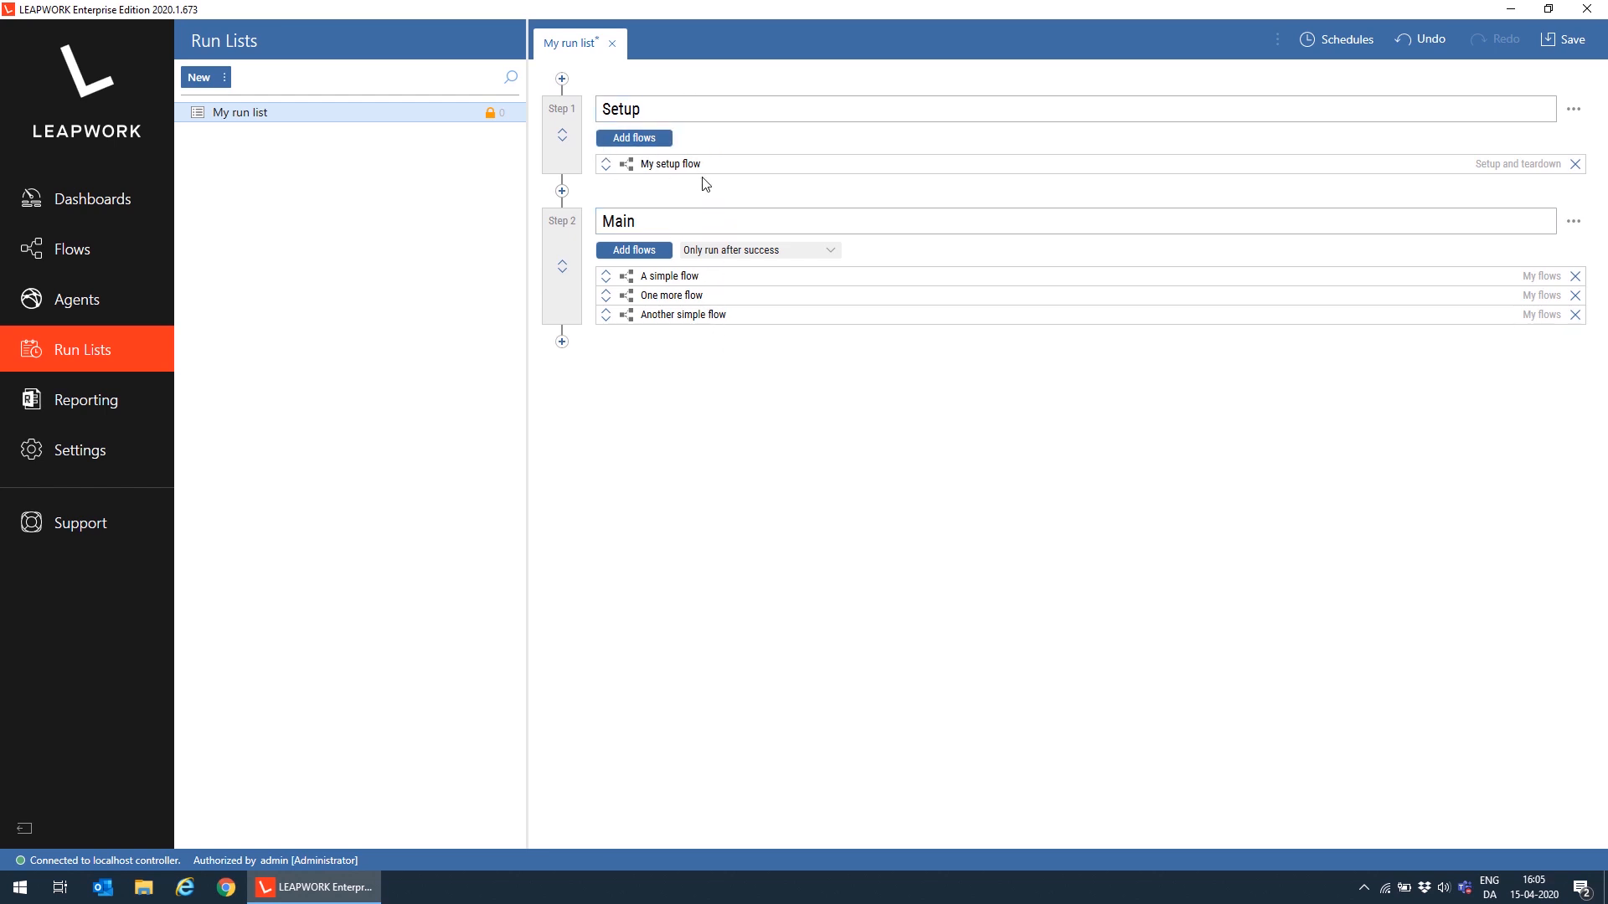
# Step: Append a step named "Teardown" after the Main step and add My teardown flow to it
pyautogui.click(561, 342)
pyautogui.write('T')
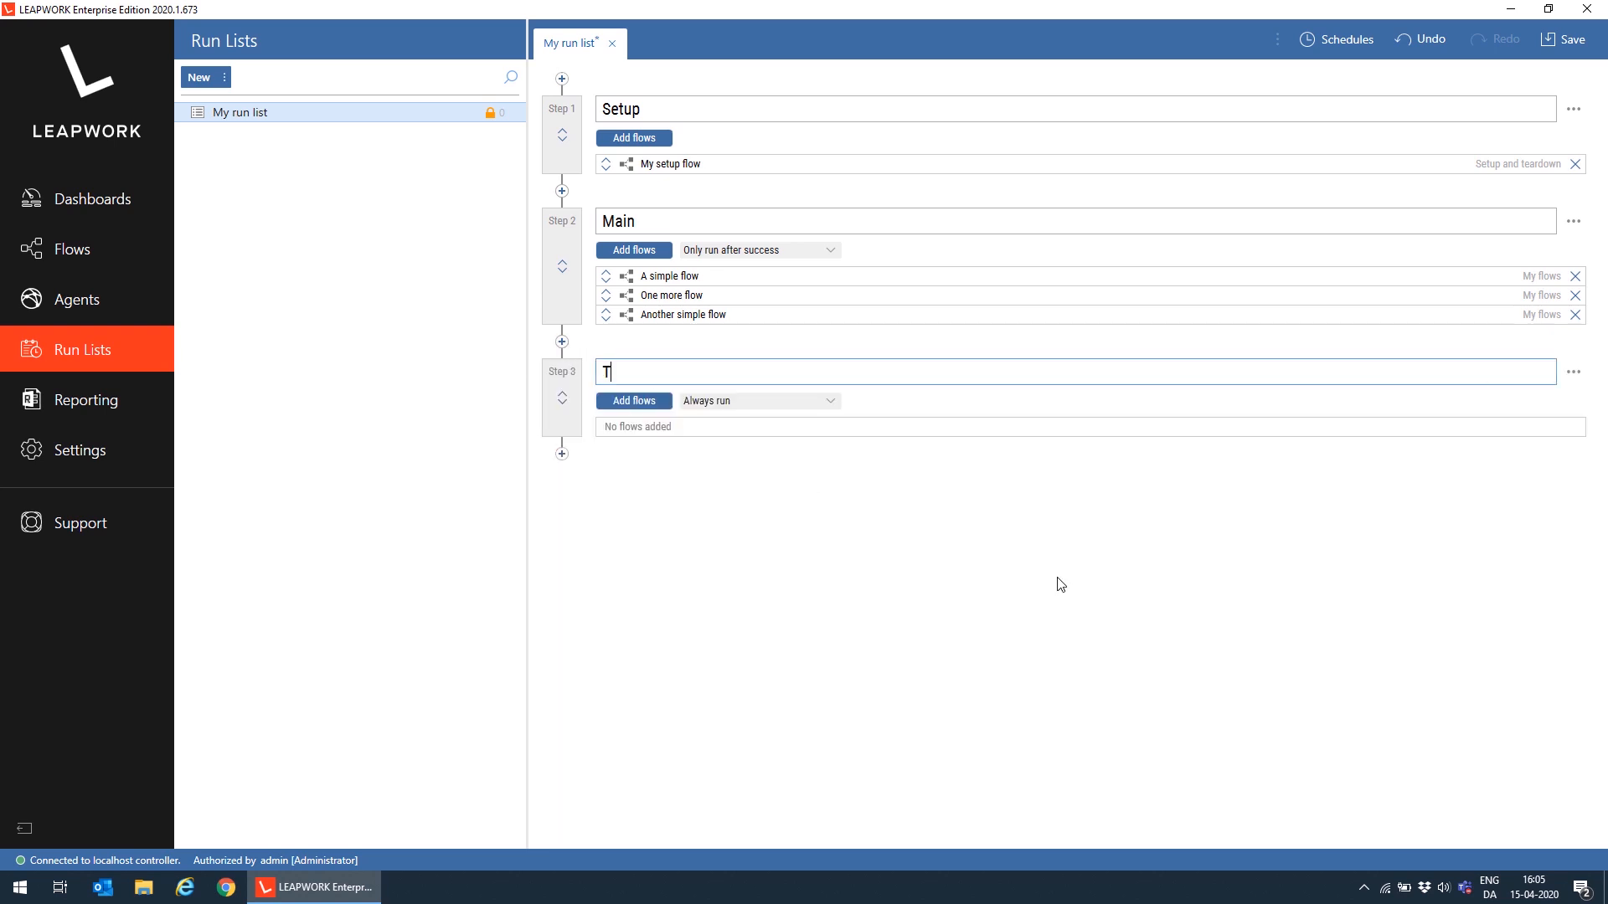
pyautogui.write('eardown')
pyautogui.click(657, 406)
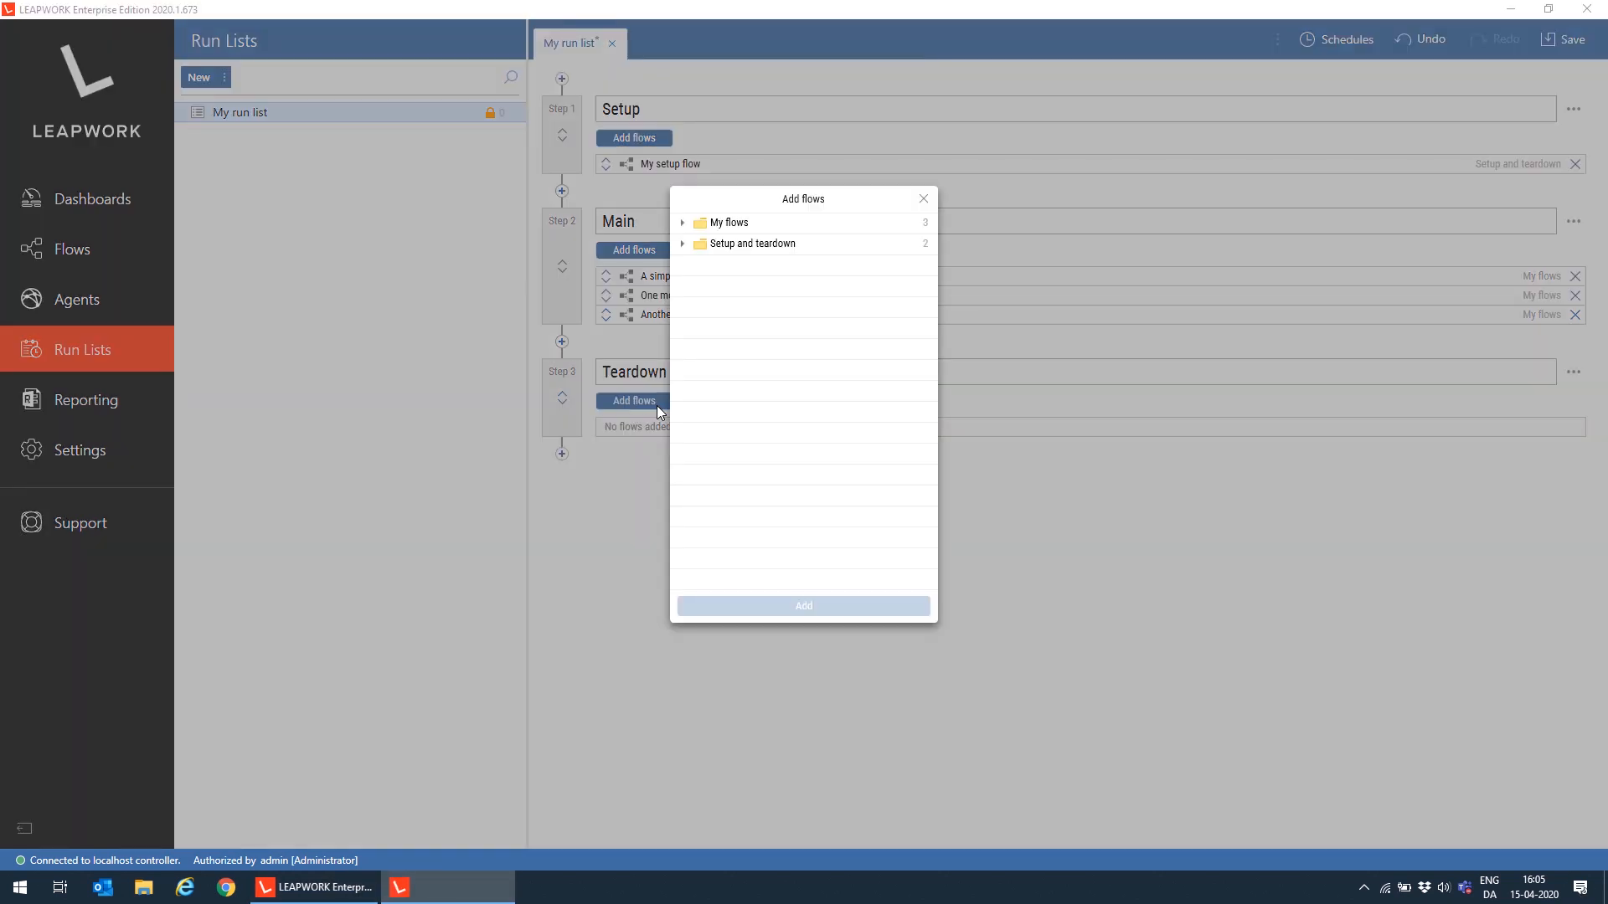
pyautogui.click(682, 243)
pyautogui.click(798, 287)
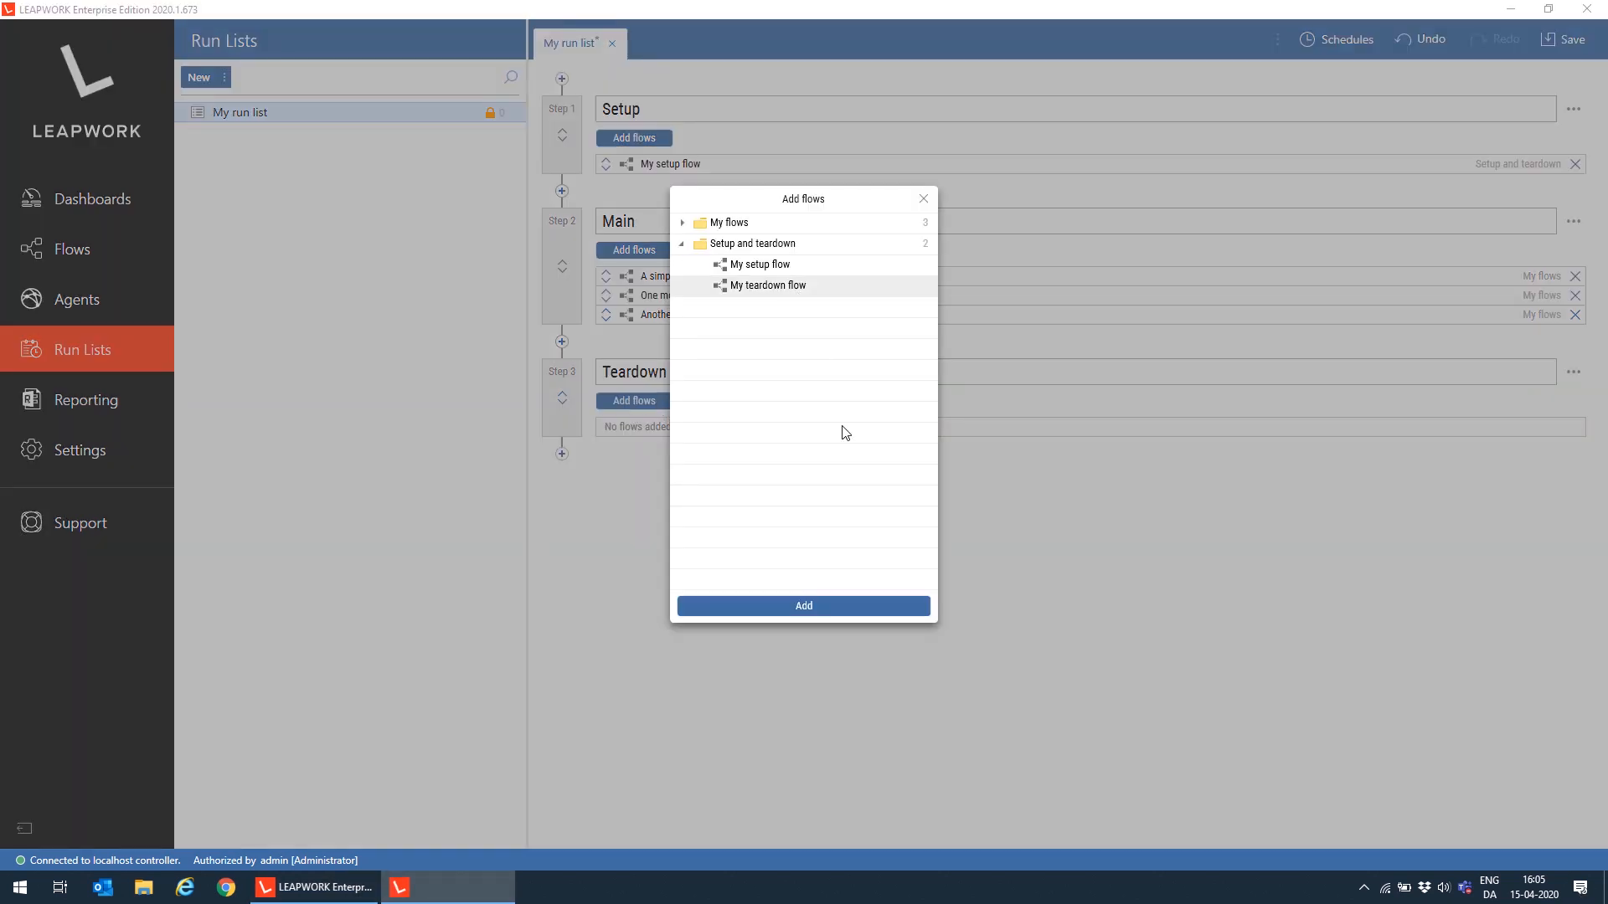
pyautogui.click(893, 613)
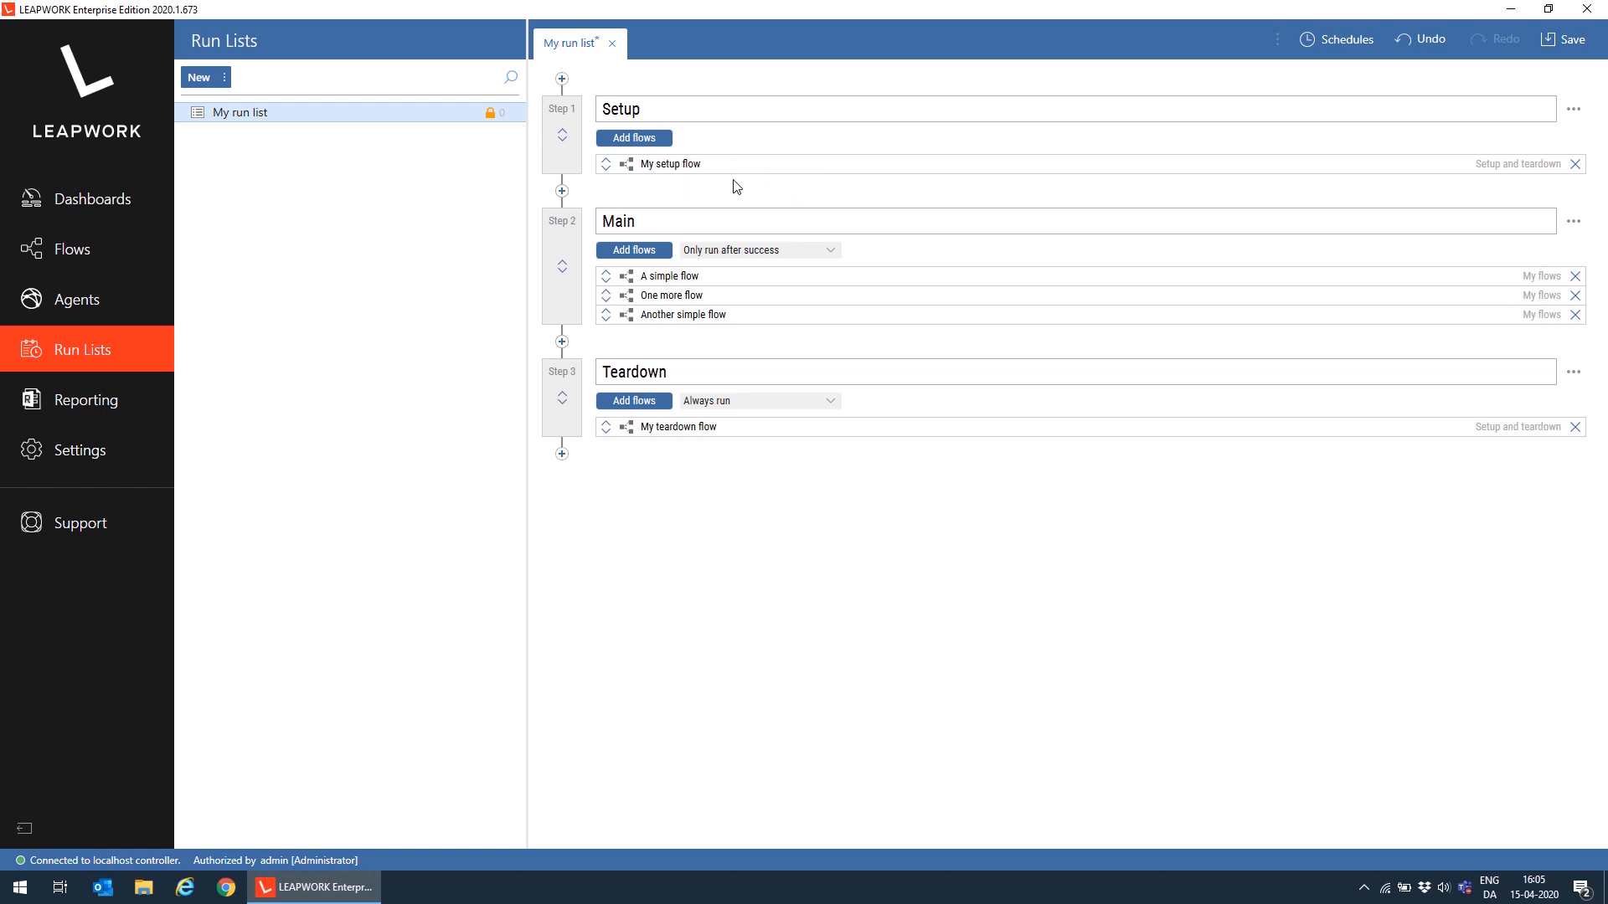
# Step: Save the run list and create a new schedule for it titled "My first schedule"
pyautogui.click(1570, 41)
pyautogui.click(1353, 41)
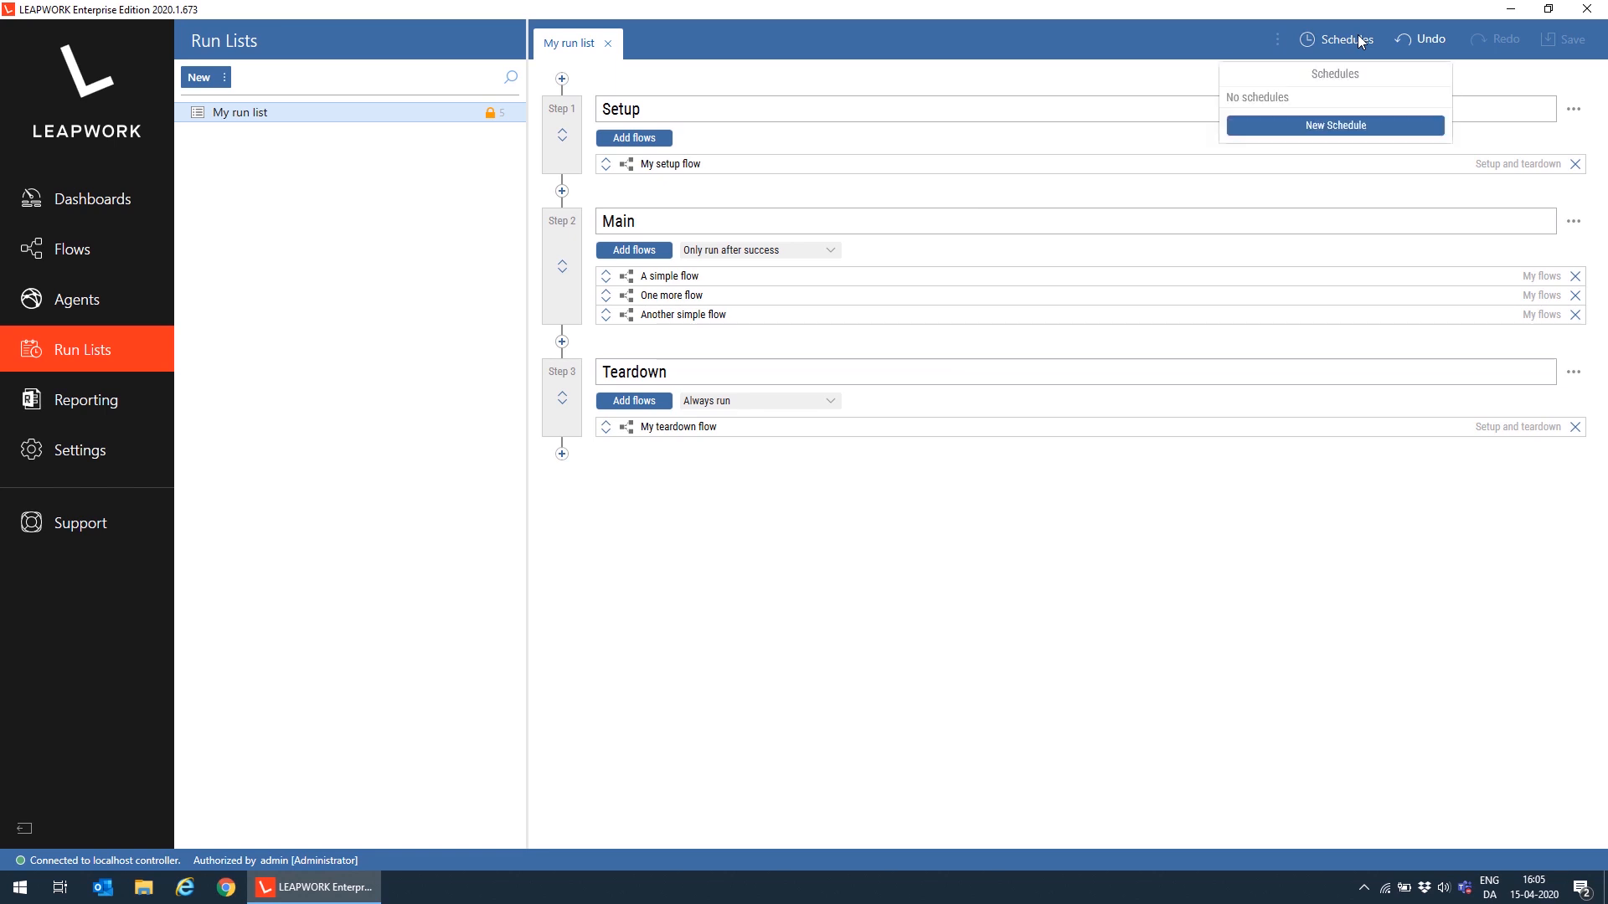
pyautogui.click(1363, 130)
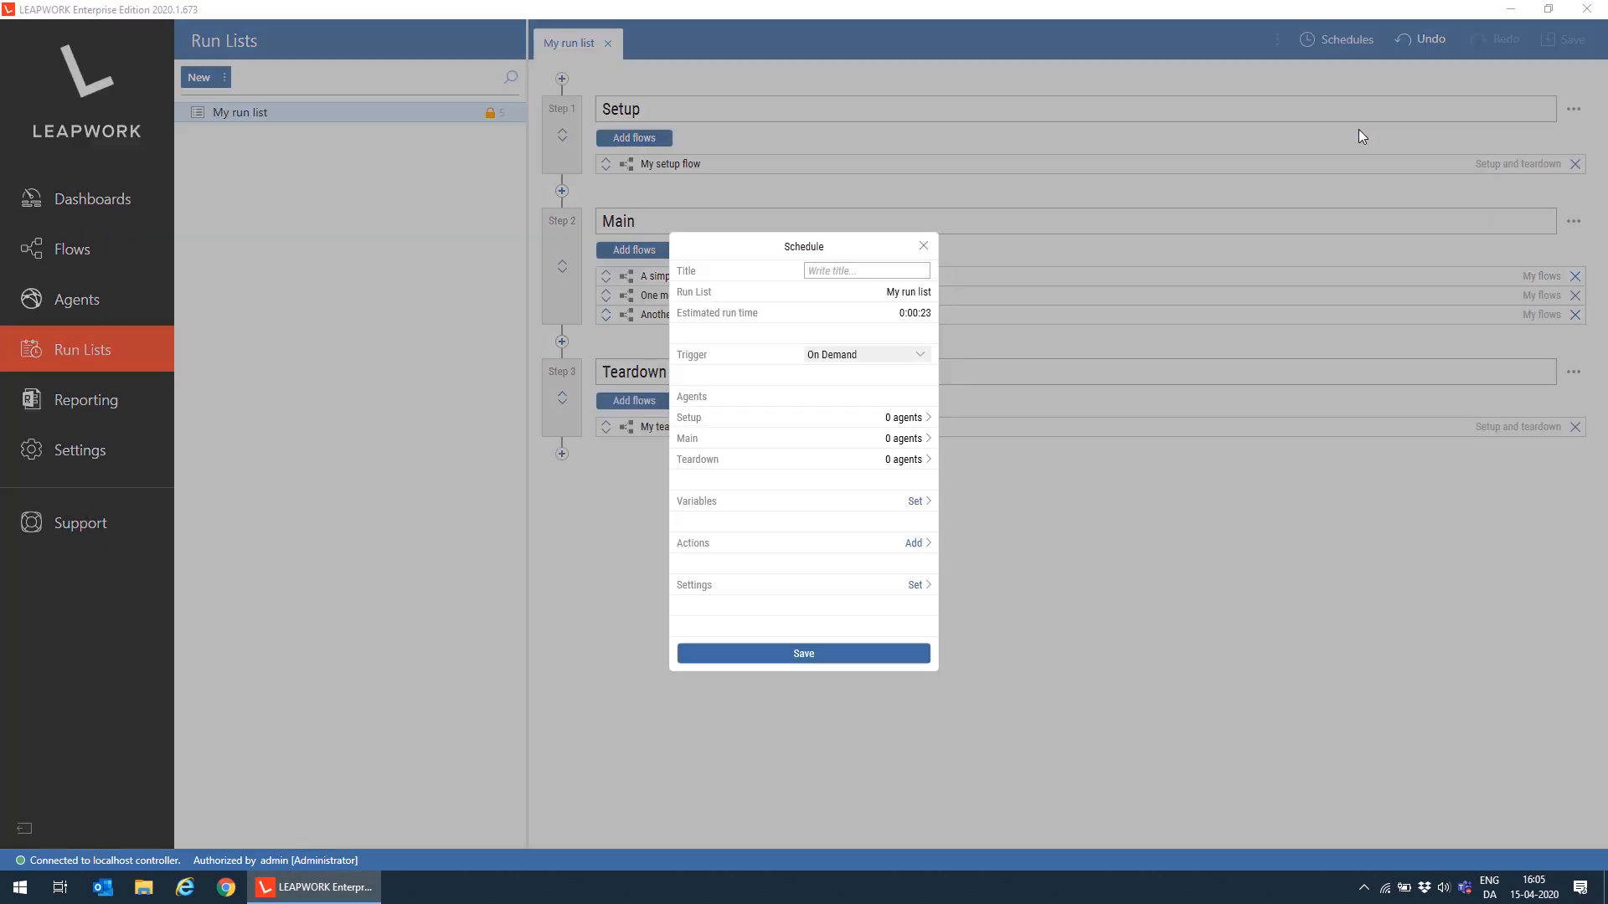
pyautogui.write('My first schedule')
# Step: Set the schedule's trigger to Schedule and apply the time zone (UTC+01:00) Brussels, Copenhagen, Madrid, Paris
pyautogui.click(877, 366)
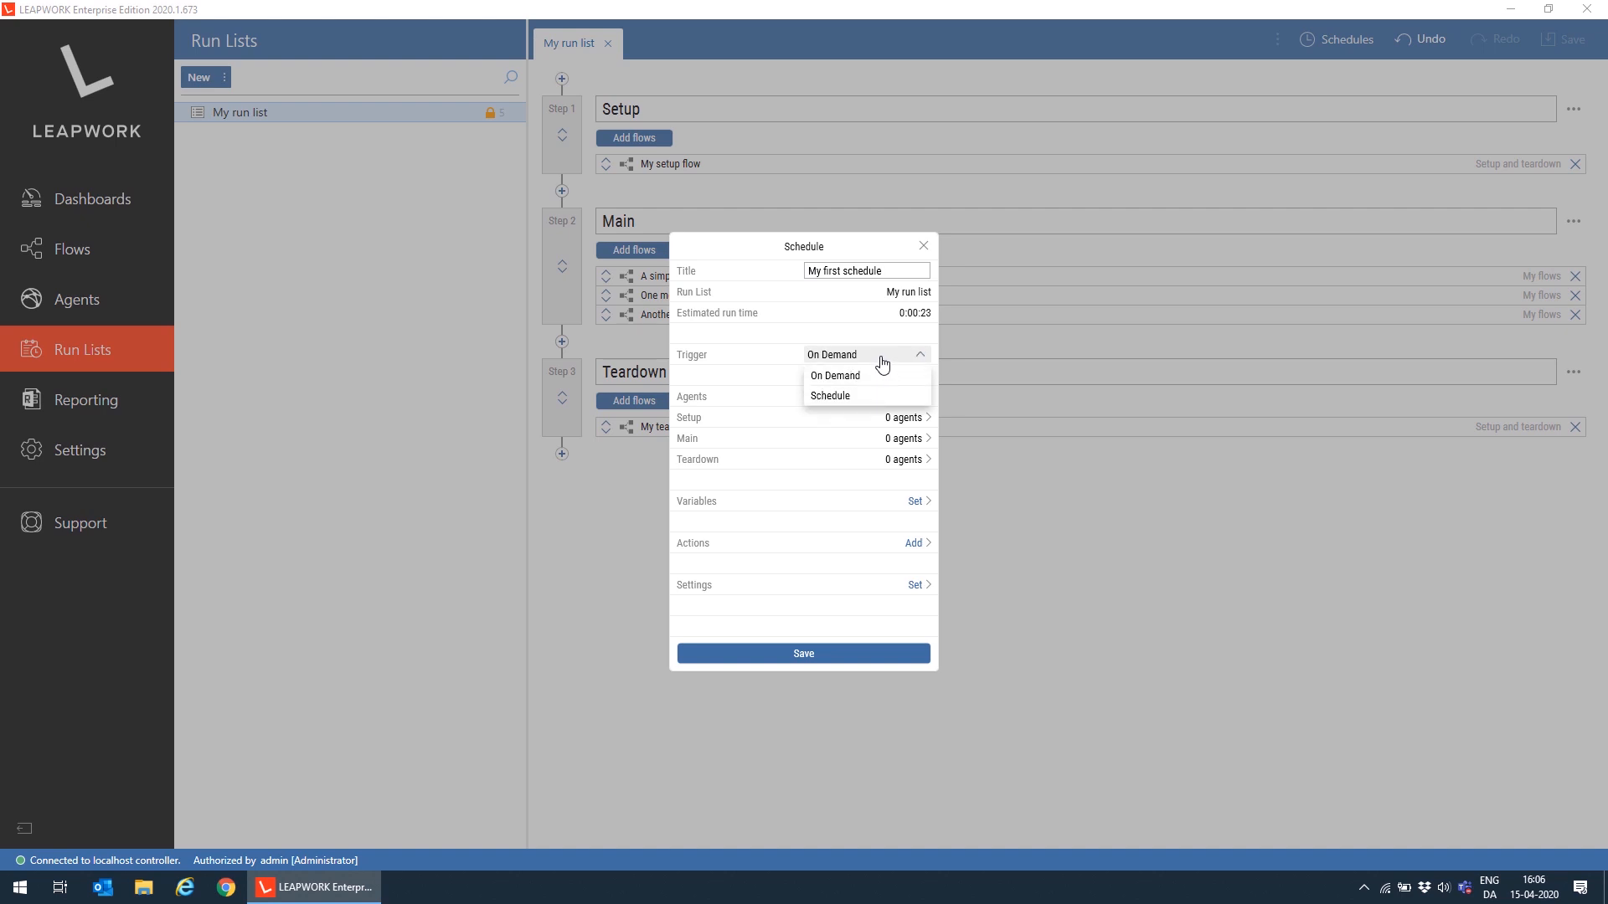
pyautogui.click(853, 397)
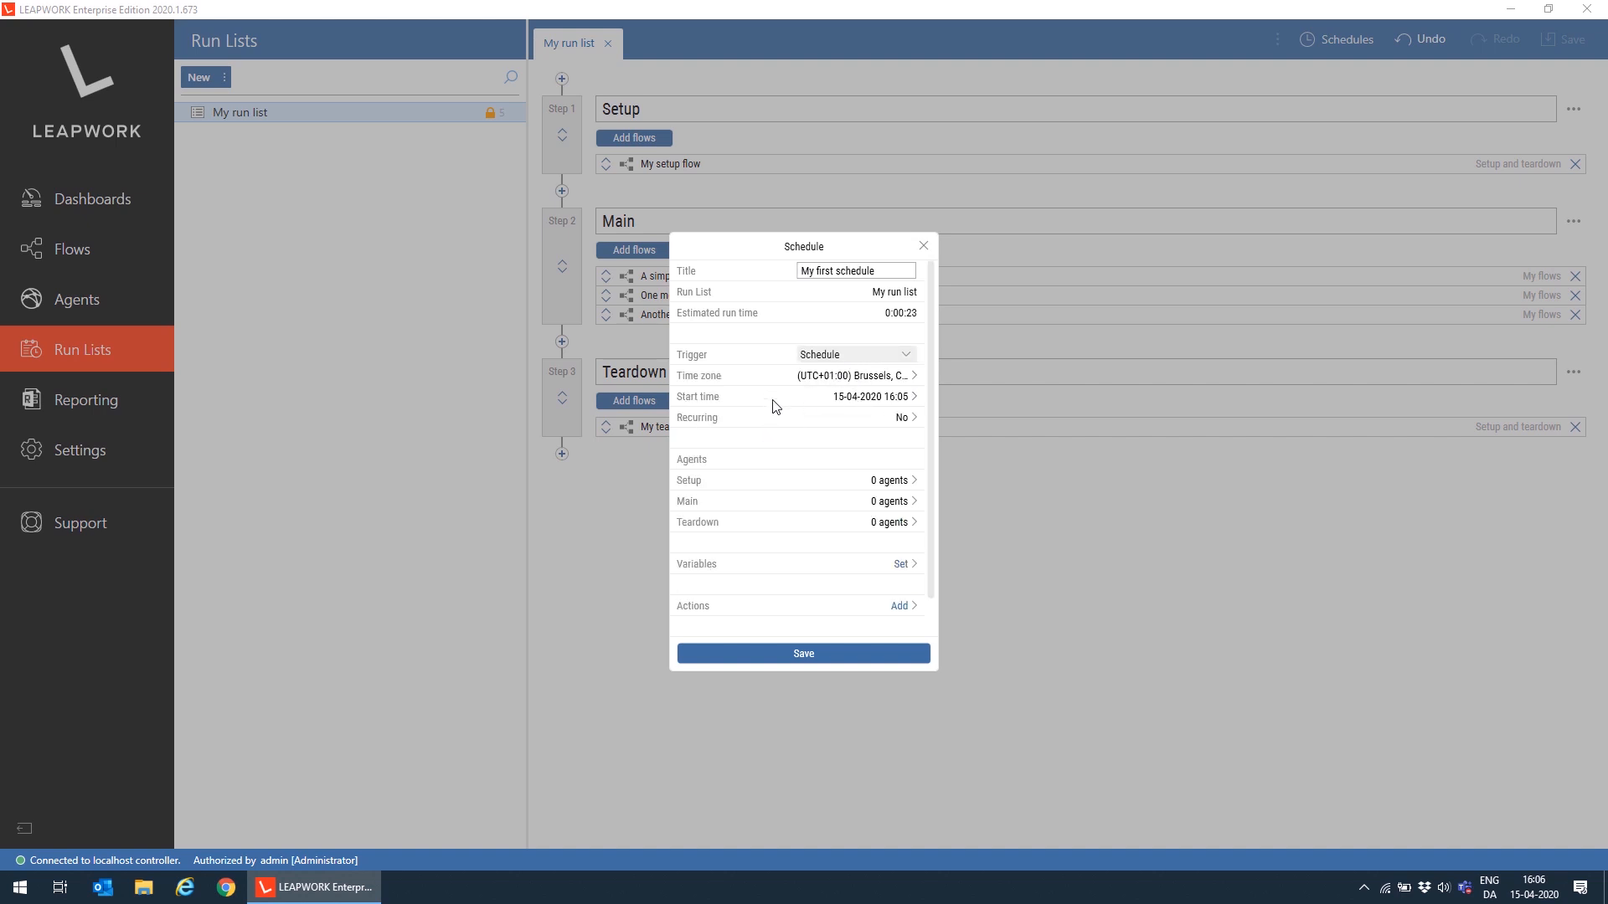
pyautogui.click(833, 378)
pyautogui.scroll(-15, 833, 382)
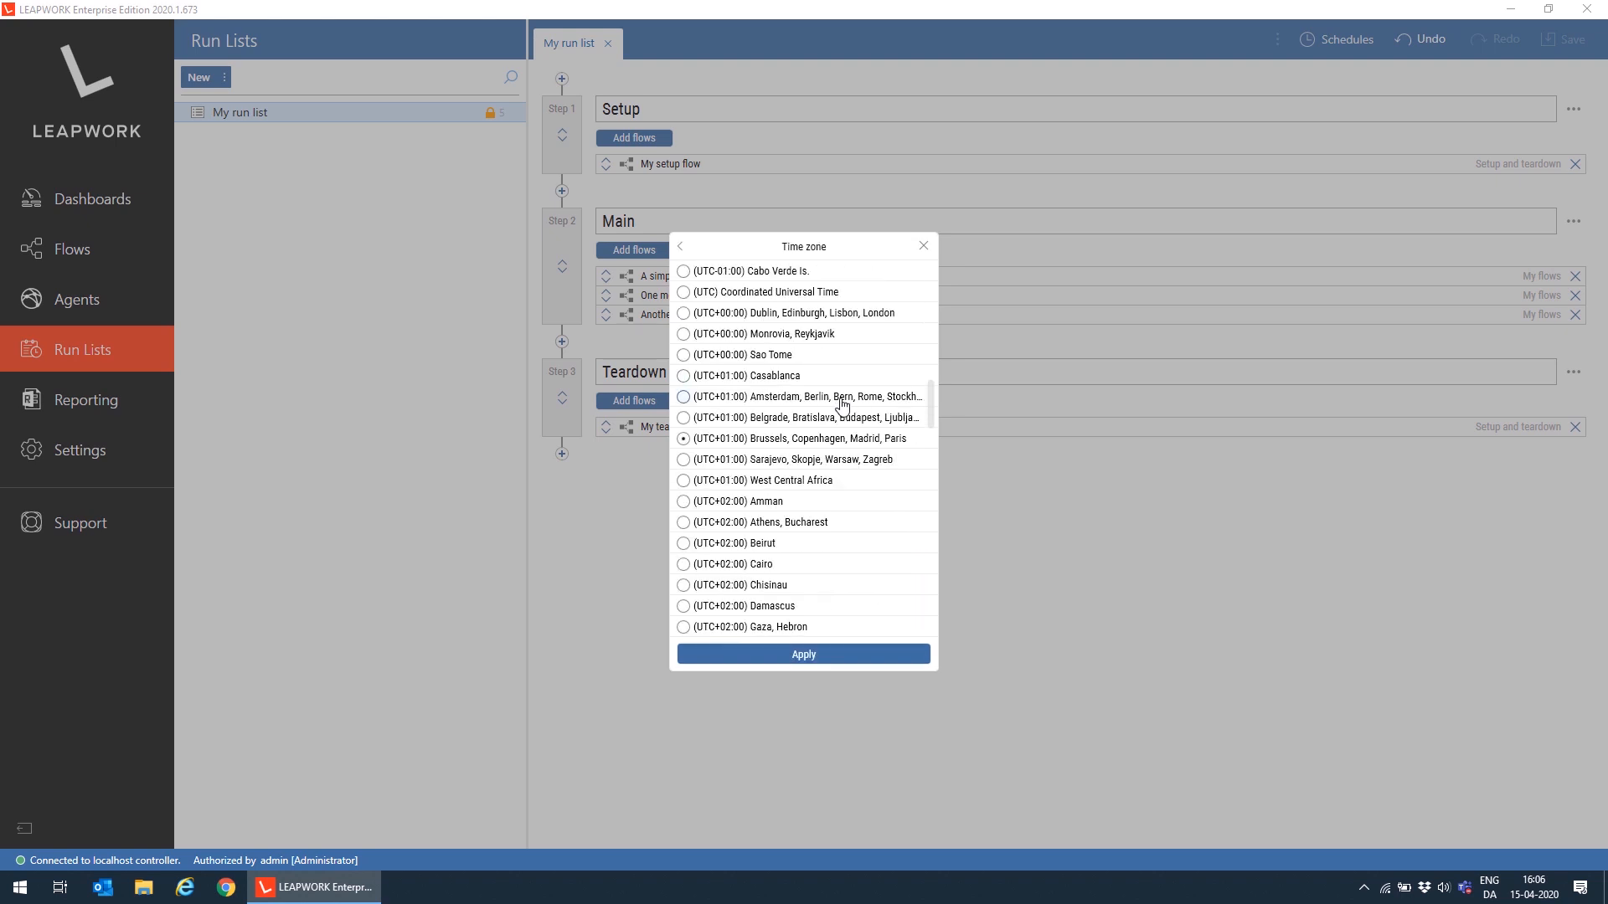
pyautogui.click(725, 439)
pyautogui.click(805, 654)
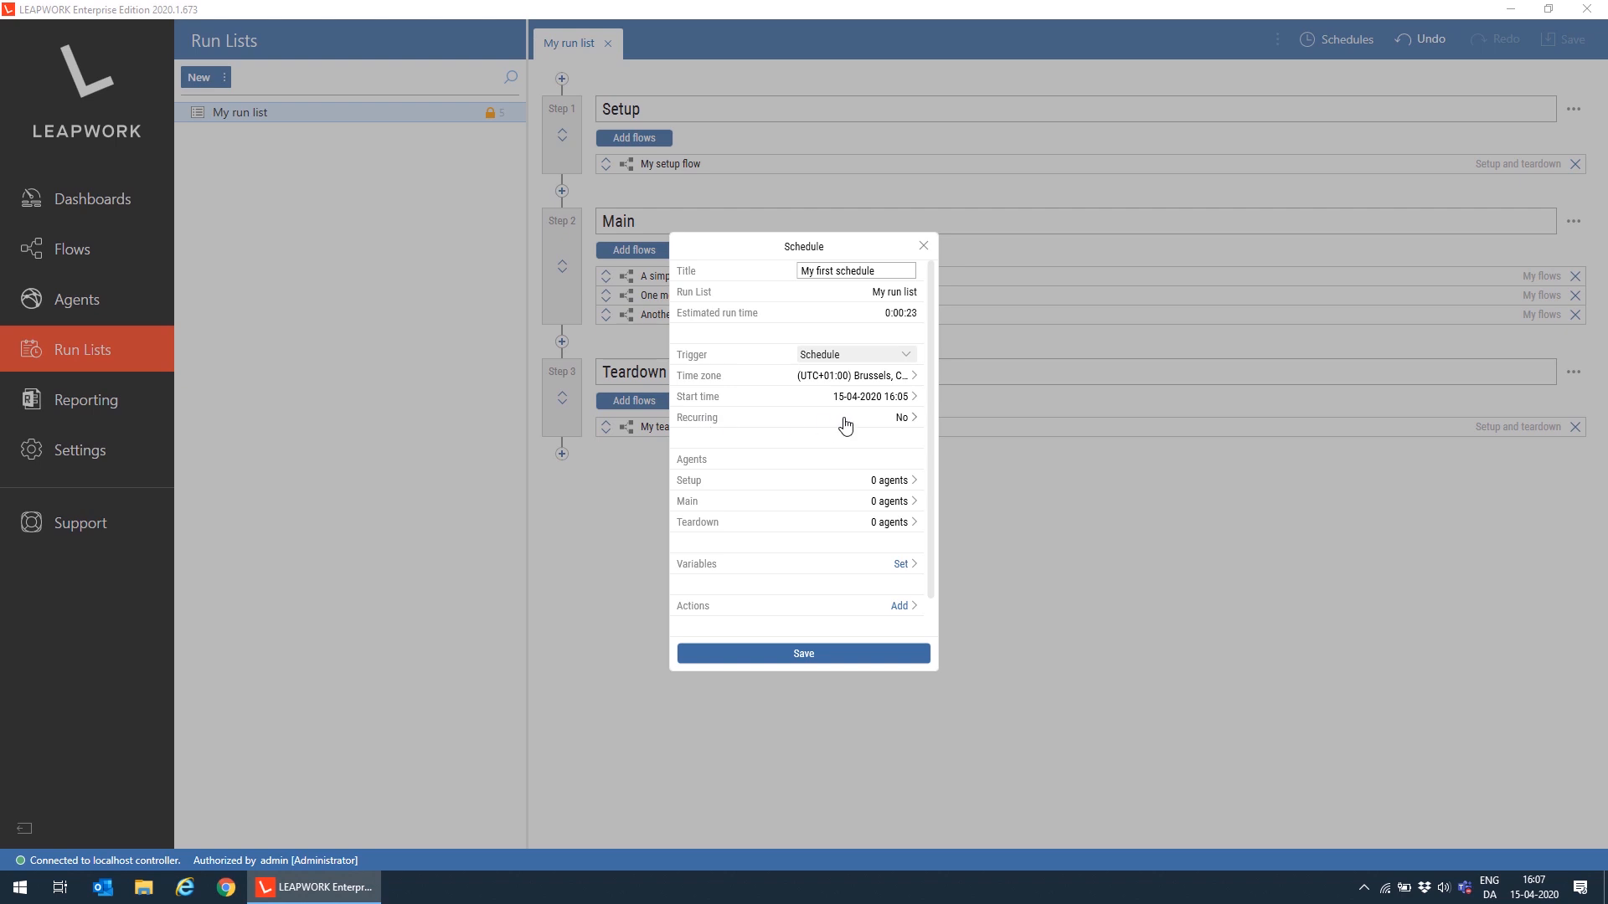
# Step: Make the schedule recur every 20 minutes
pyautogui.click(901, 427)
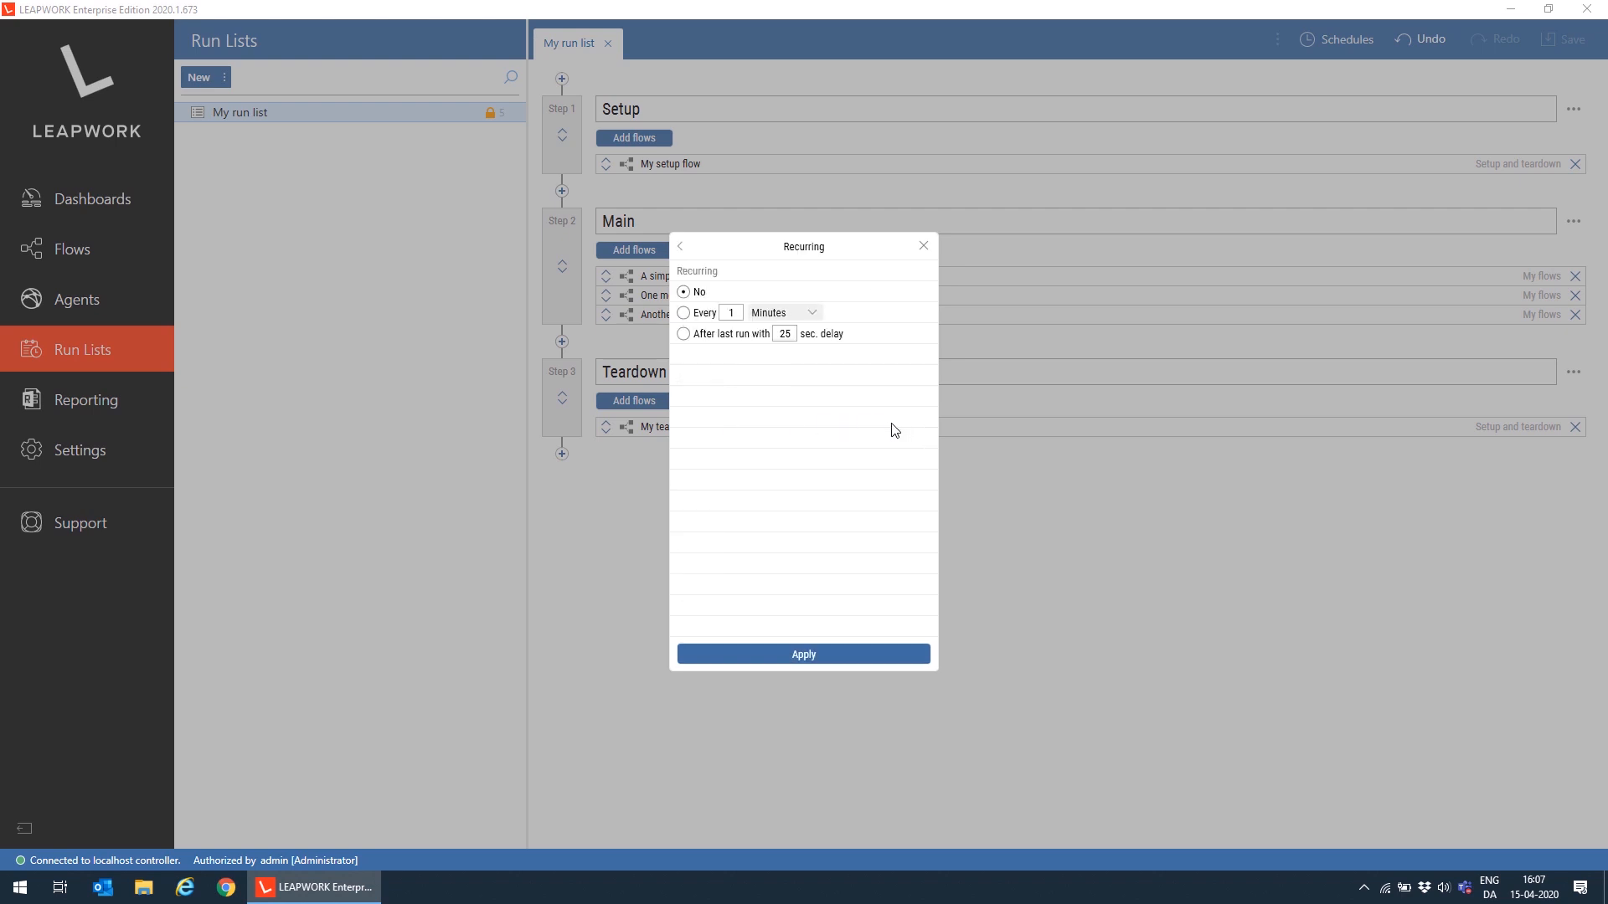
pyautogui.click(685, 313)
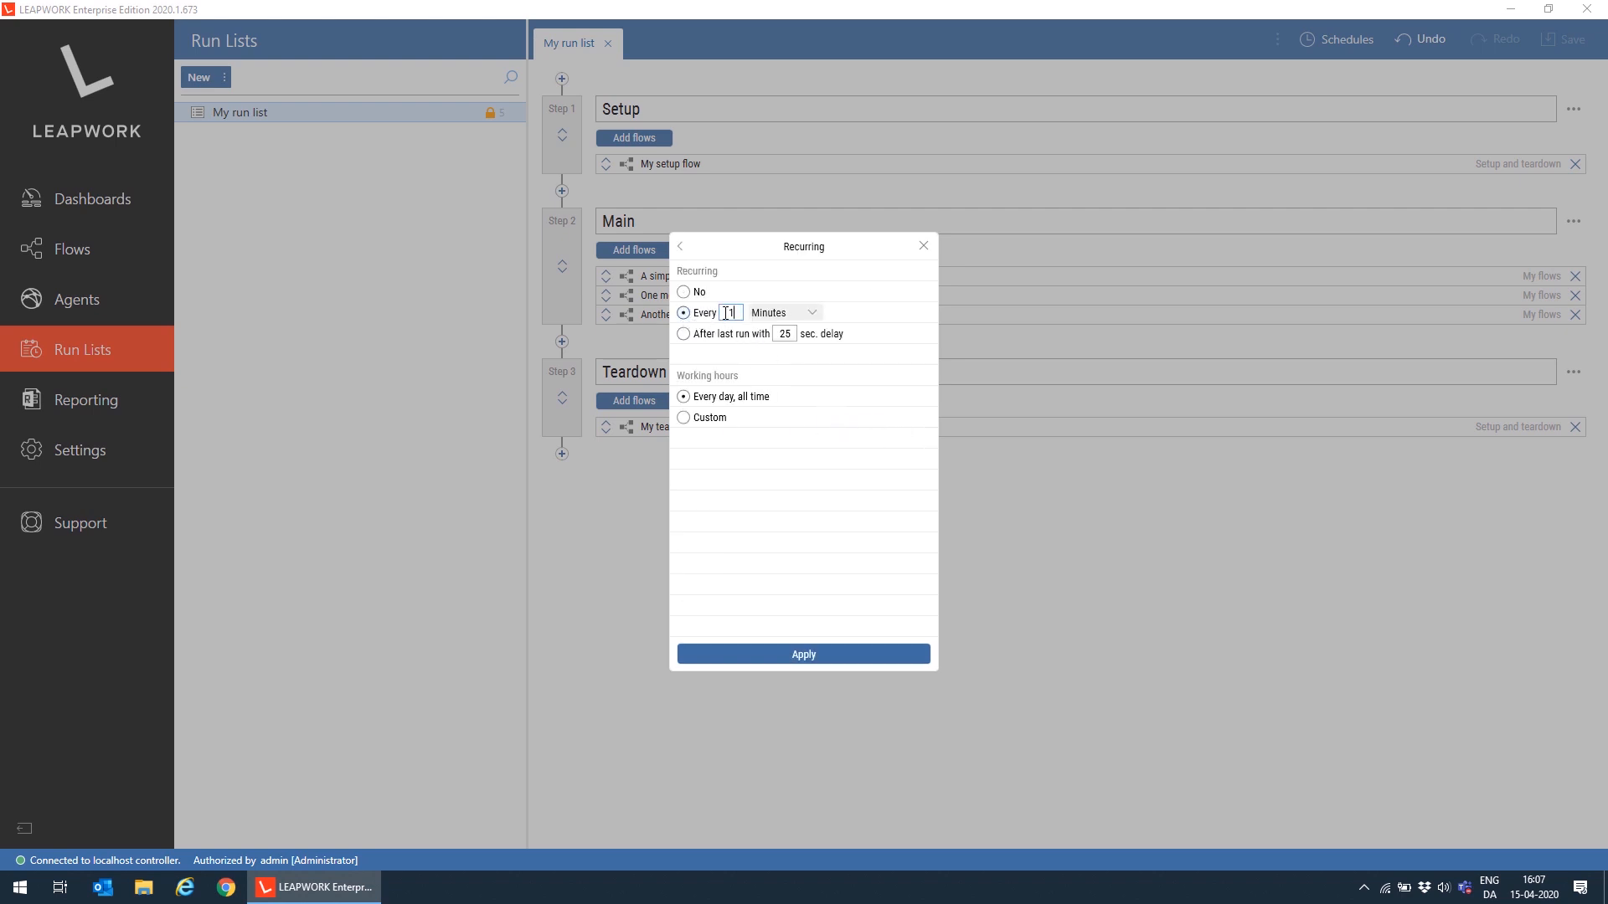
pyautogui.doubleClick(726, 313)
# Step: Use custom working hours for Monday through Friday, adjust Friday's end time and apply the recurrence
pyautogui.click(683, 421)
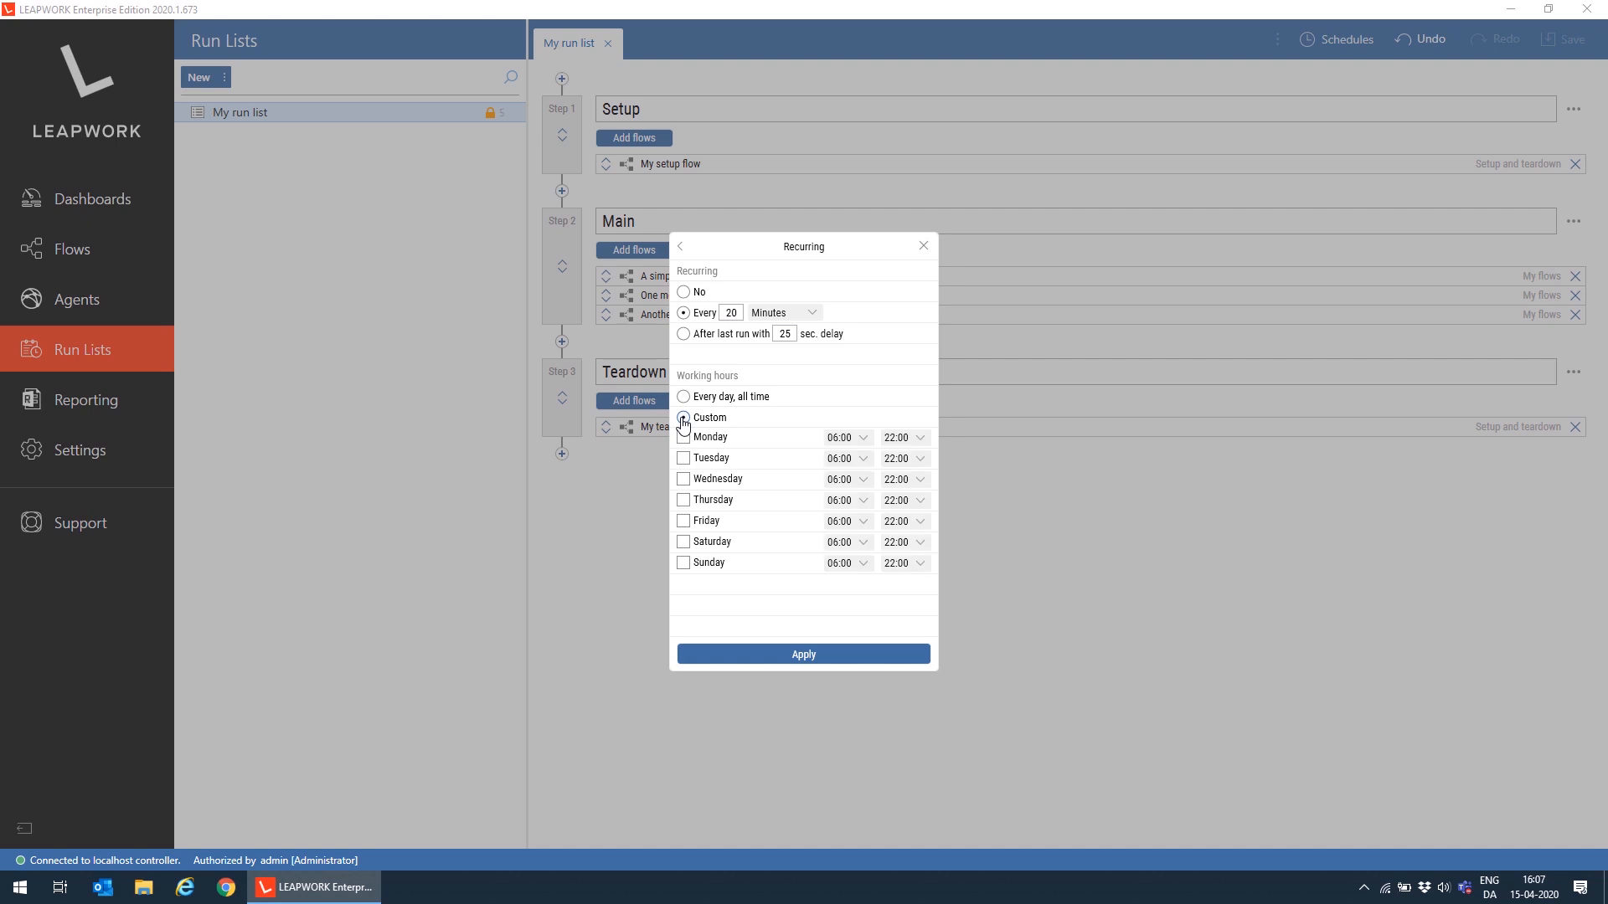
pyautogui.click(684, 436)
pyautogui.click(683, 457)
pyautogui.click(684, 479)
pyautogui.click(683, 499)
pyautogui.click(683, 520)
pyautogui.click(907, 531)
pyautogui.click(899, 663)
pyautogui.click(852, 661)
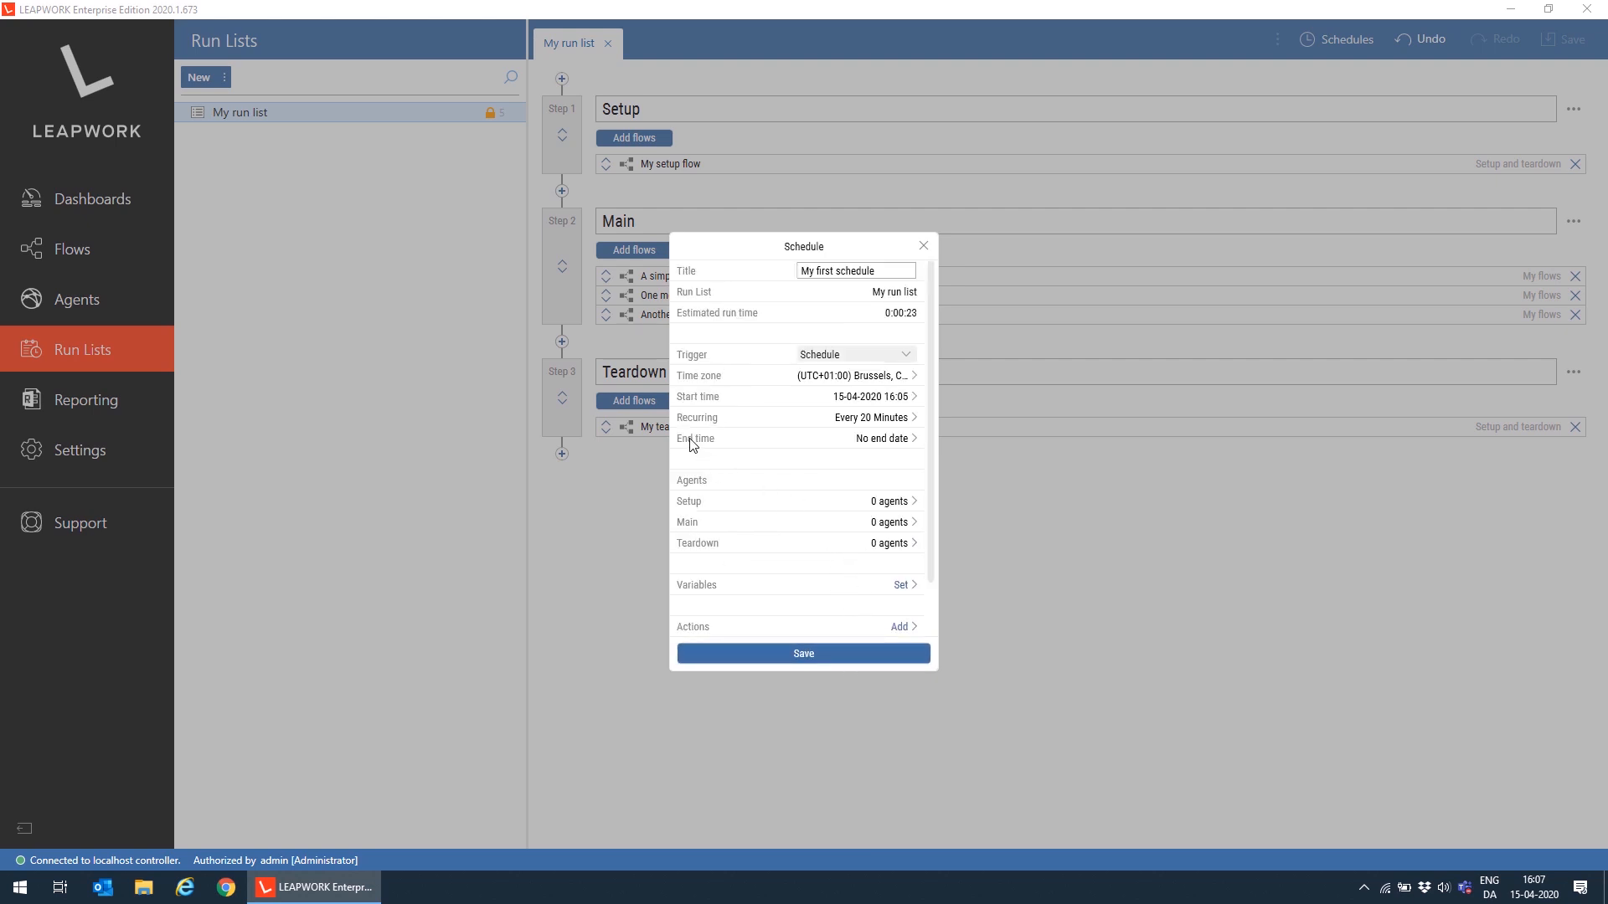
# Step: Examine the schedule's end time options, including End by, and keep No end date
pyautogui.click(880, 443)
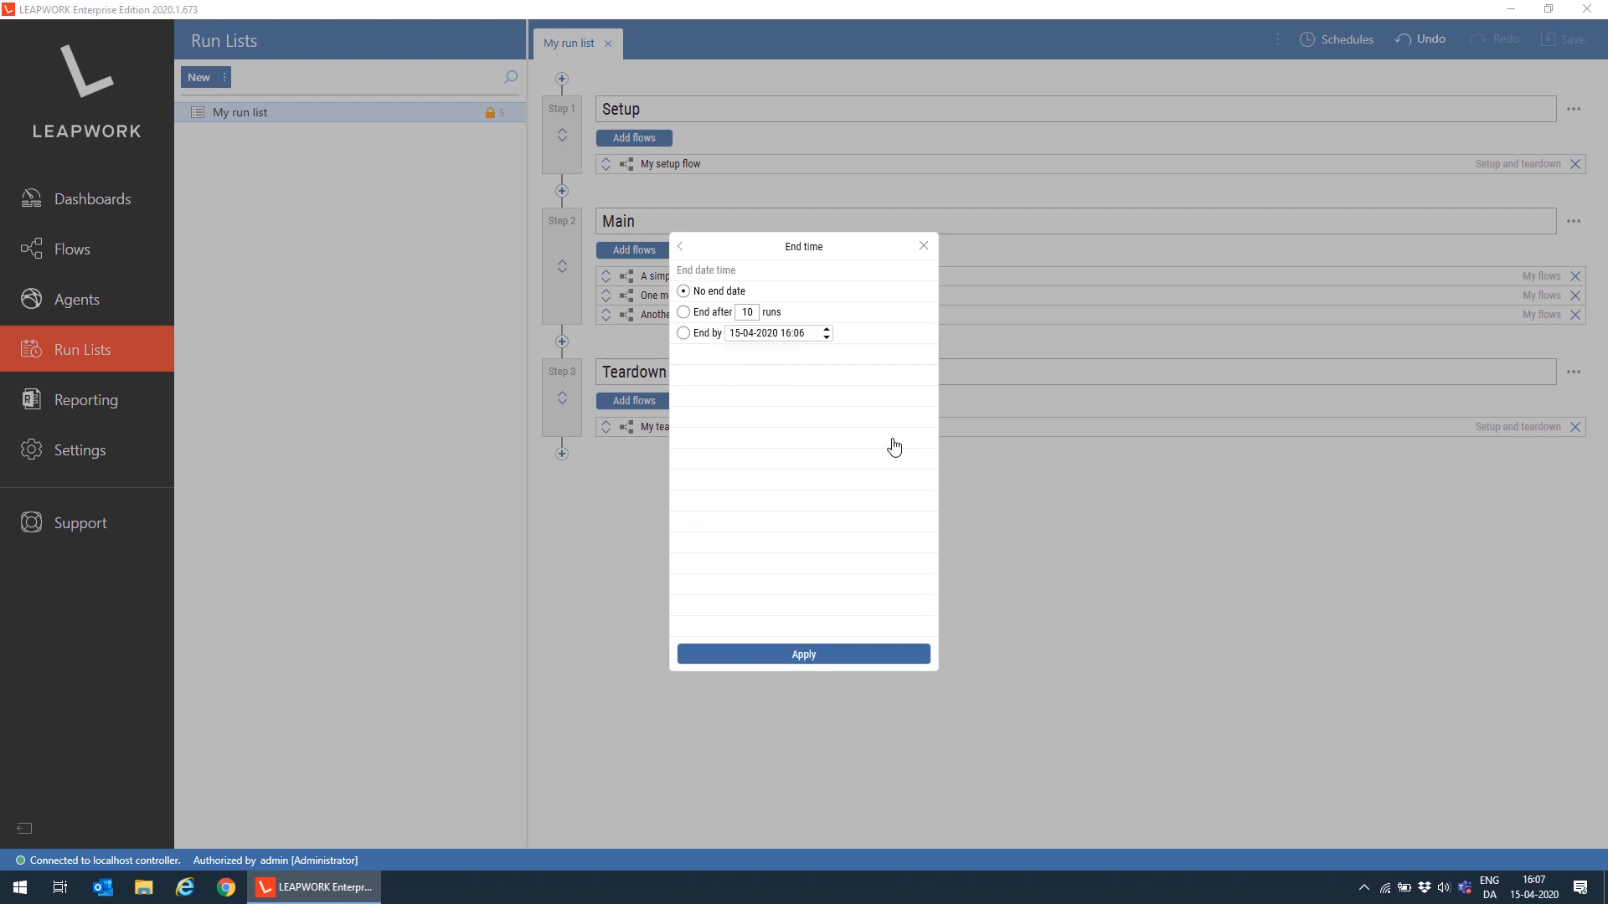
pyautogui.click(684, 333)
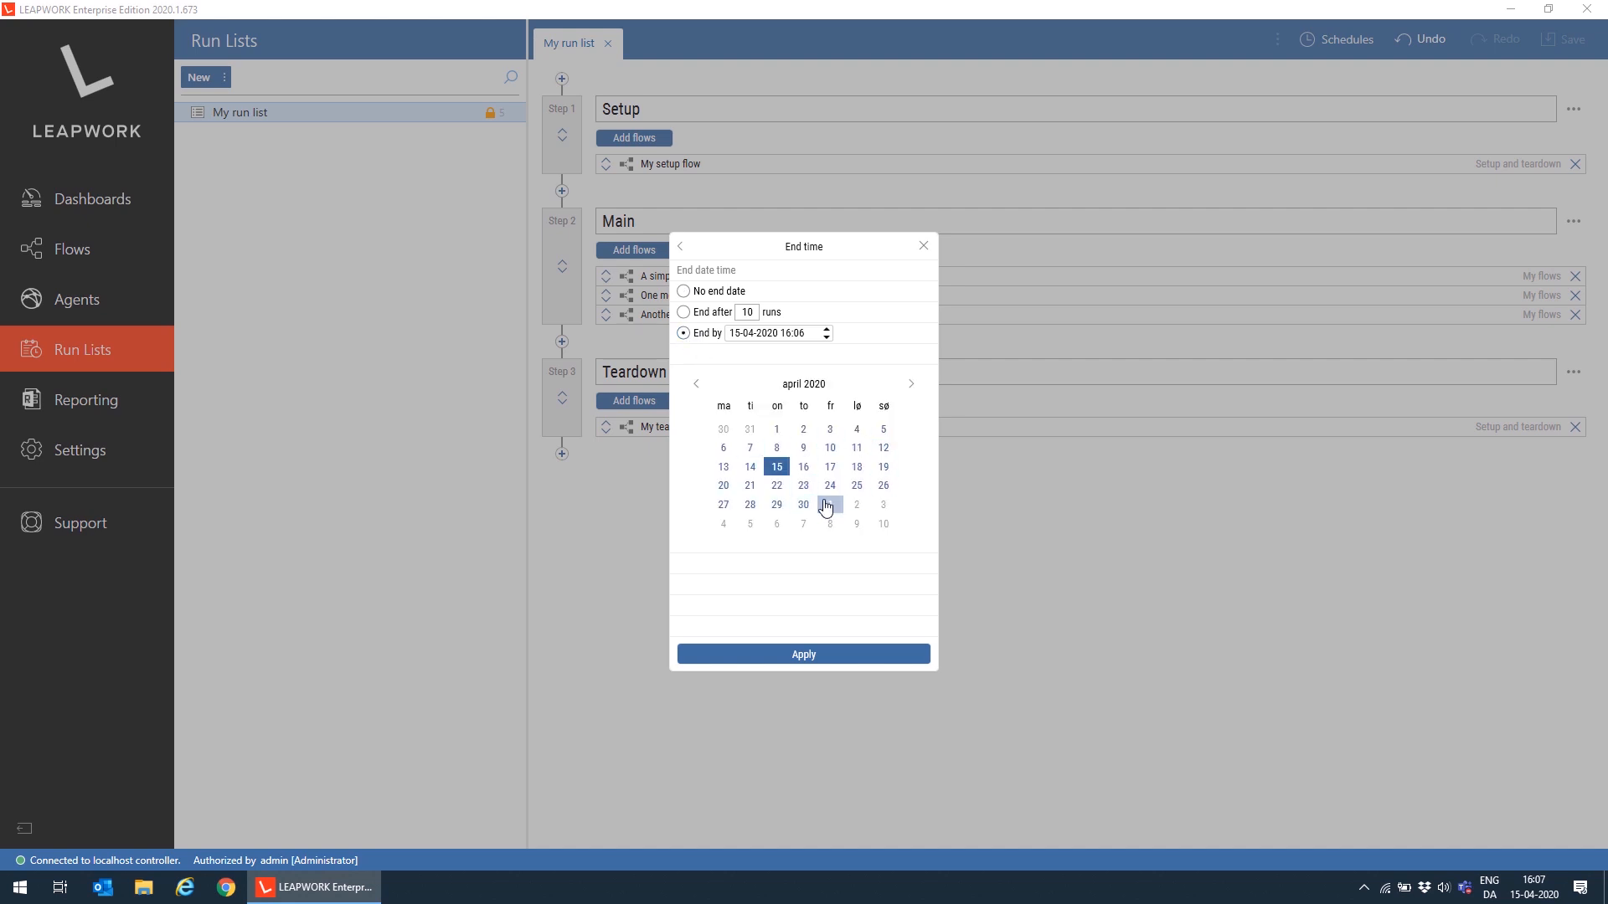
pyautogui.click(685, 292)
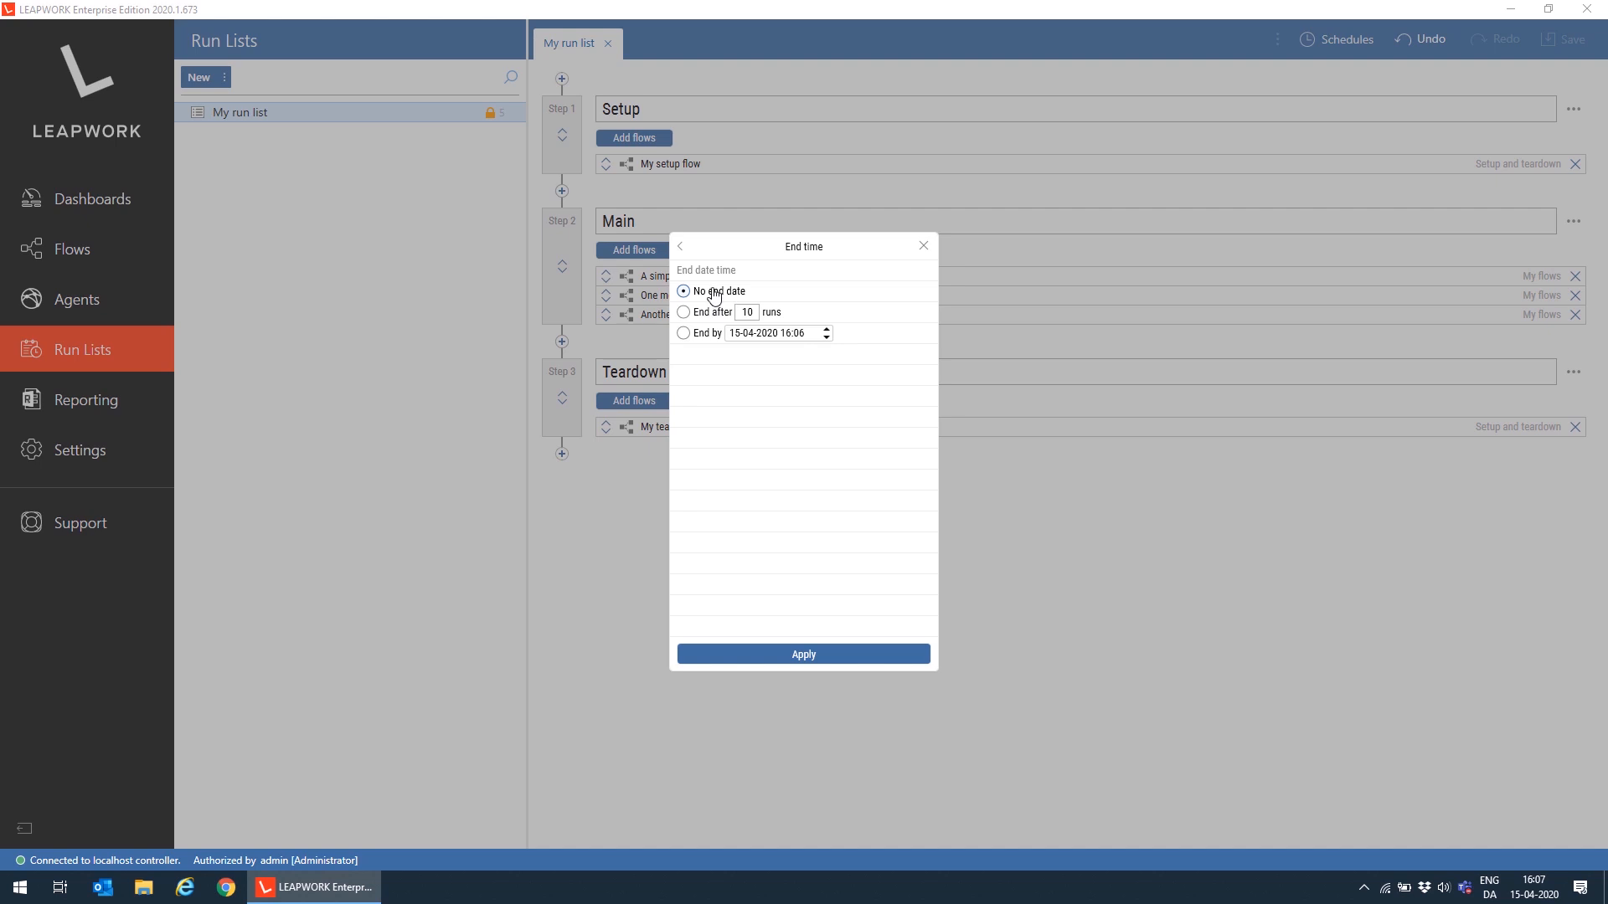
pyautogui.click(680, 247)
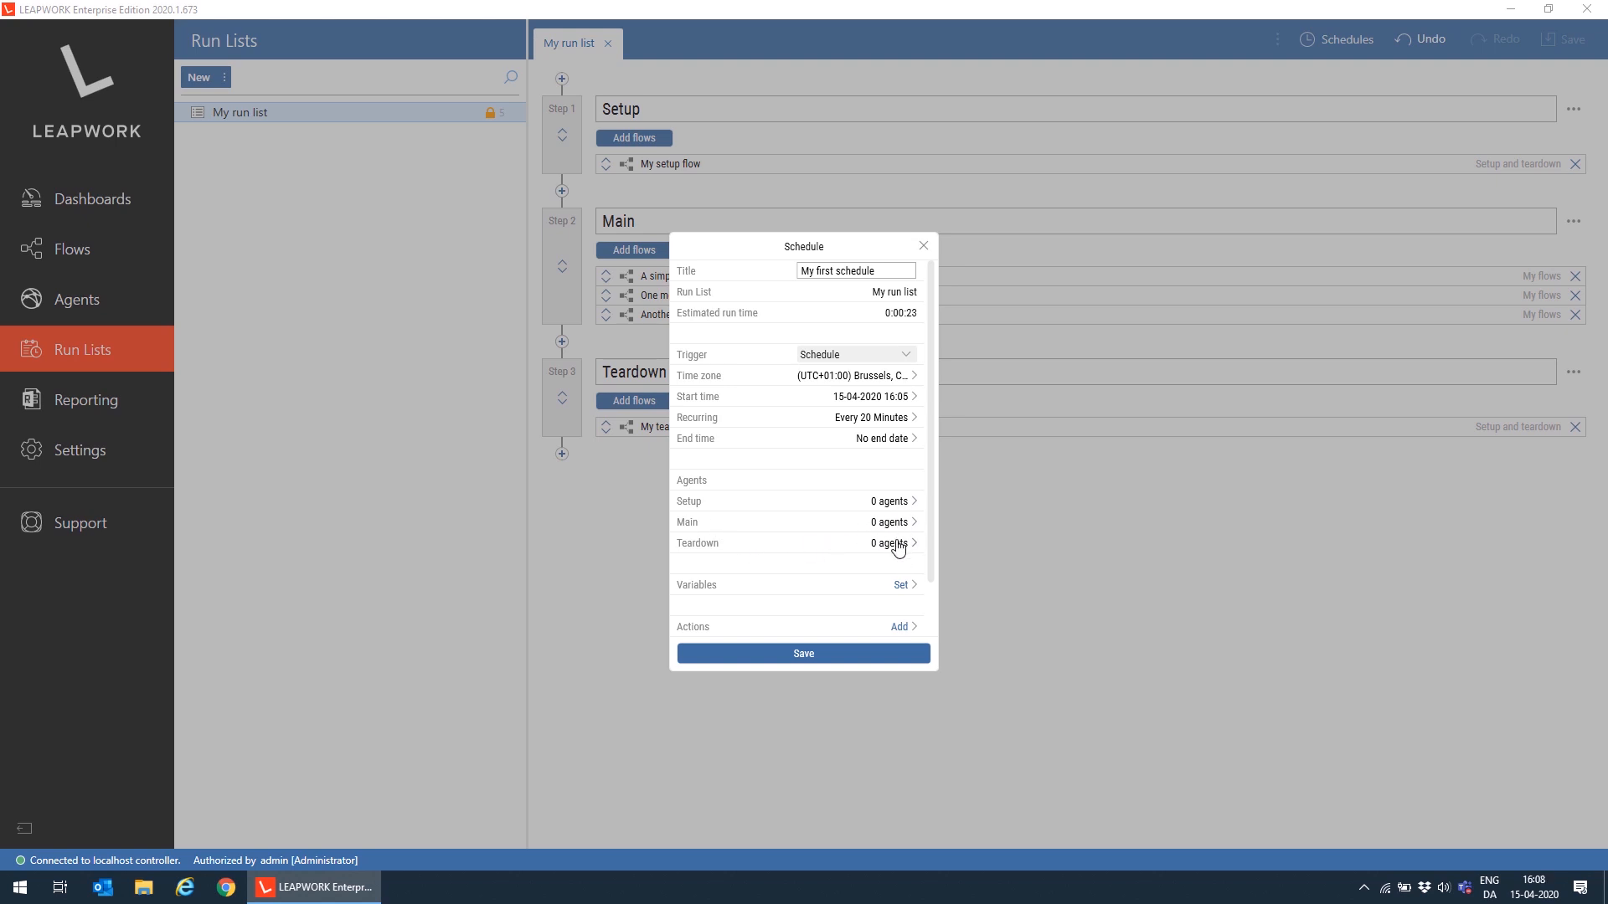
# Step: Assign Amazon Agent 1 and Amazon Agent 2 to the Setup step with the flow sequence Run in order
pyautogui.click(846, 656)
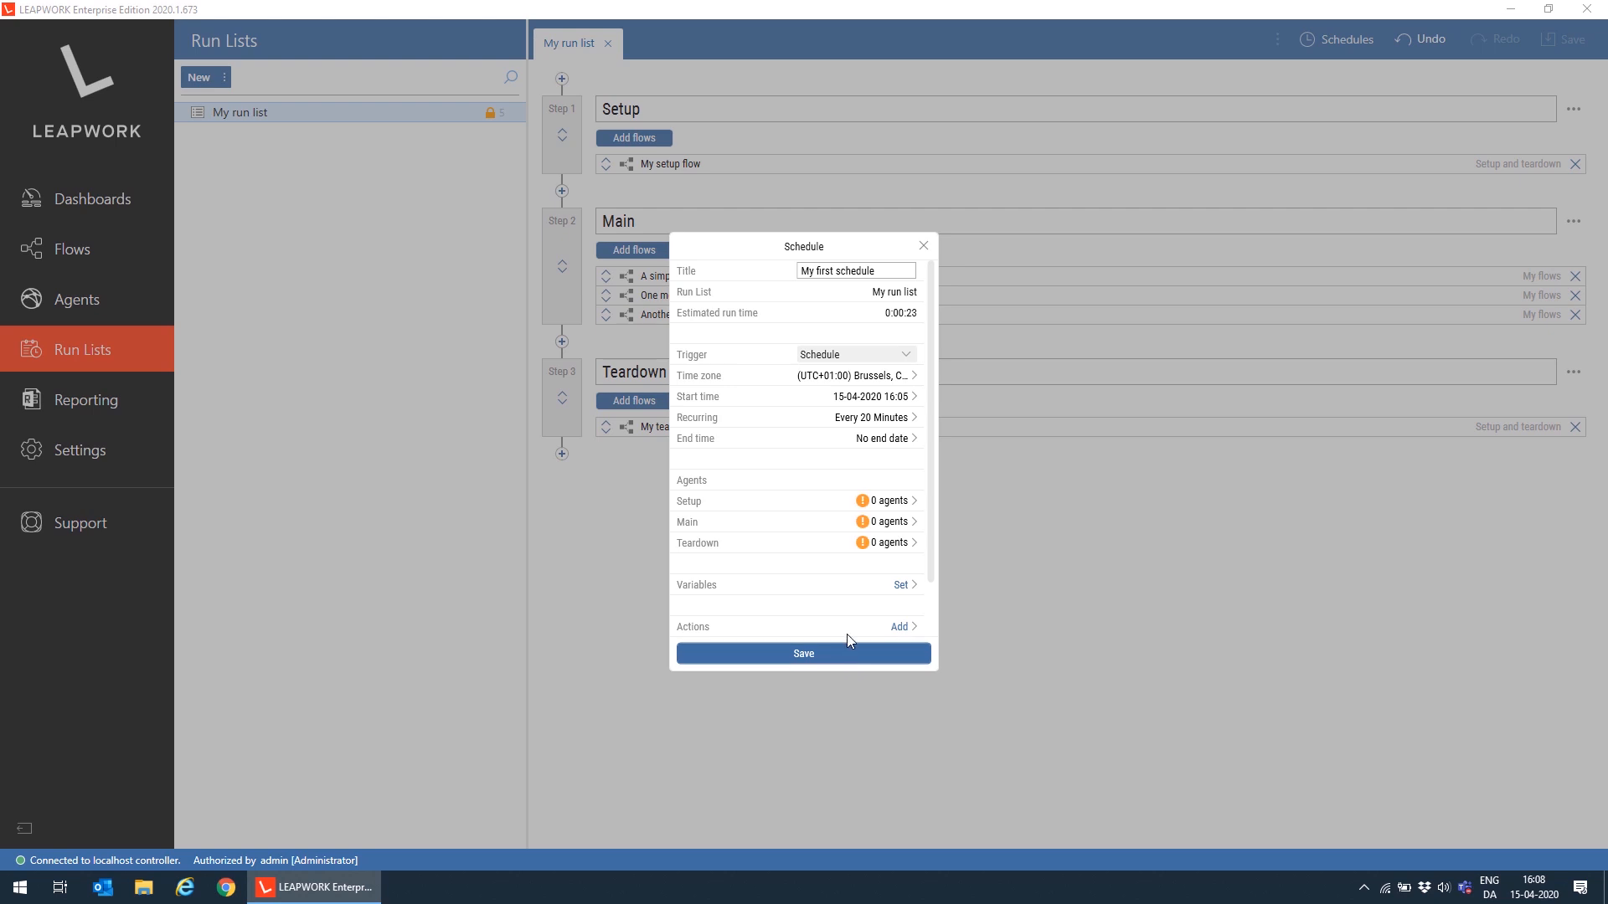
pyautogui.click(904, 503)
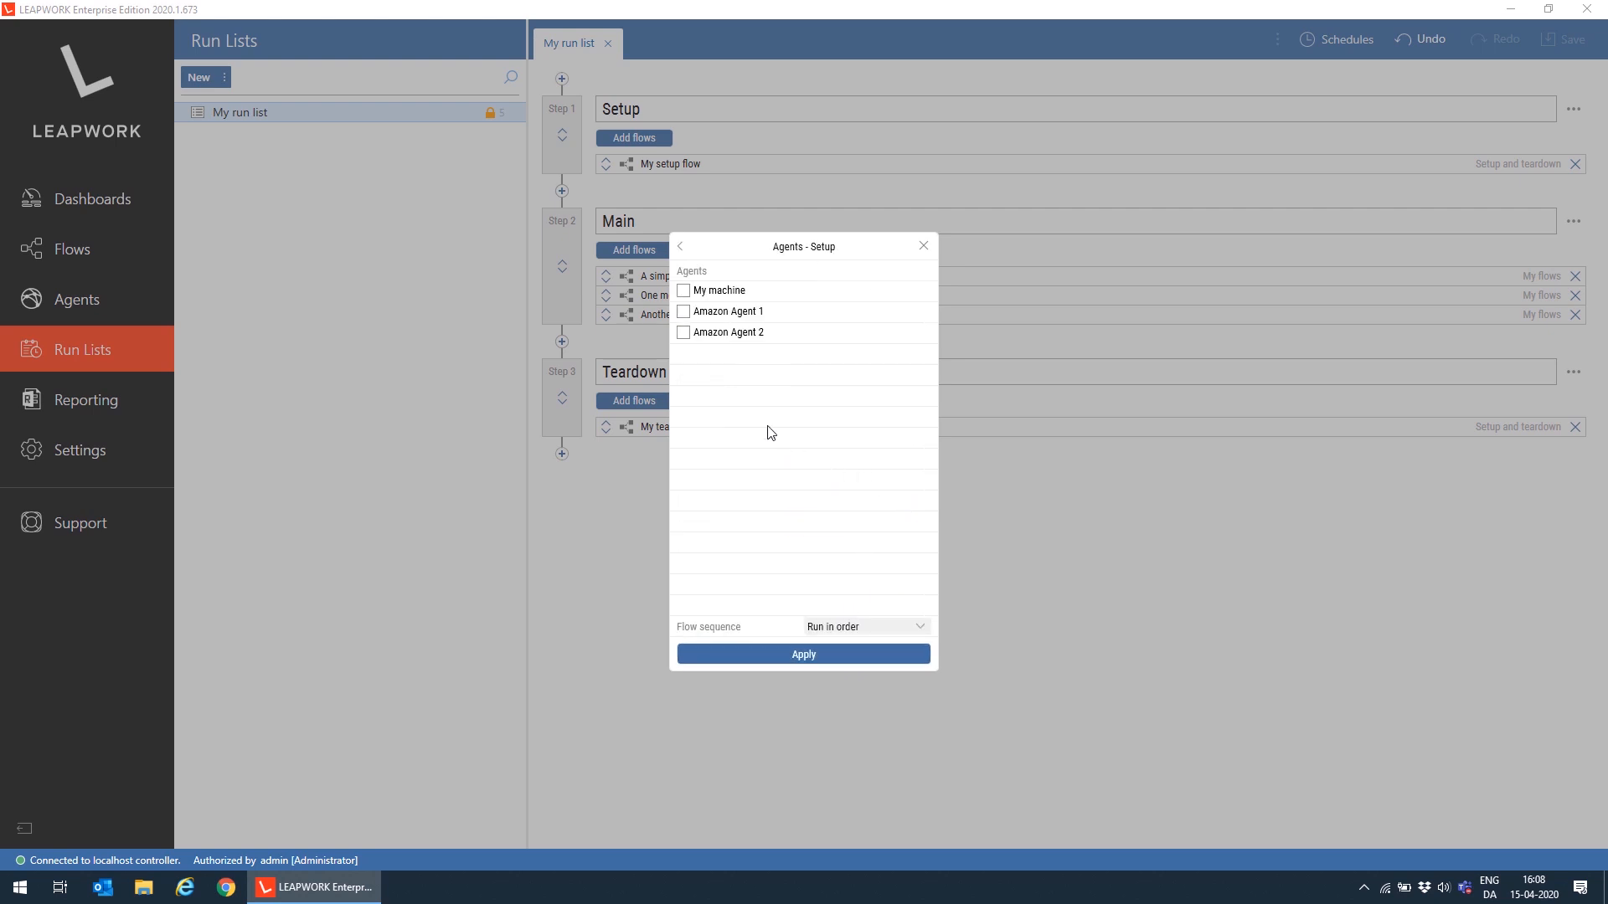
pyautogui.click(684, 312)
pyautogui.click(683, 333)
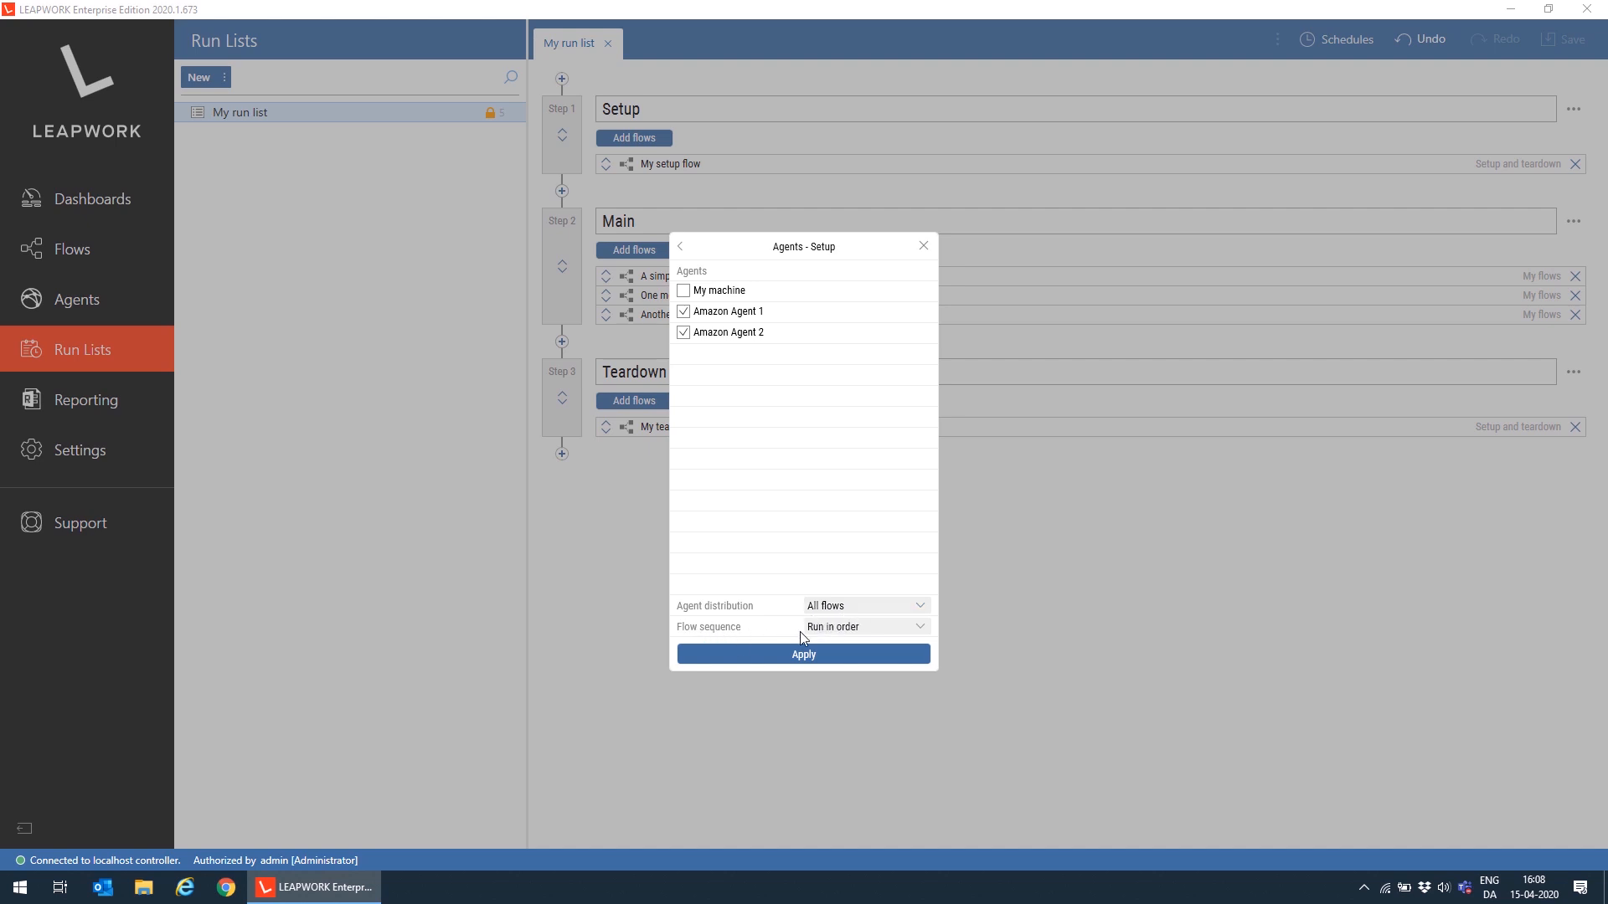
pyautogui.click(854, 634)
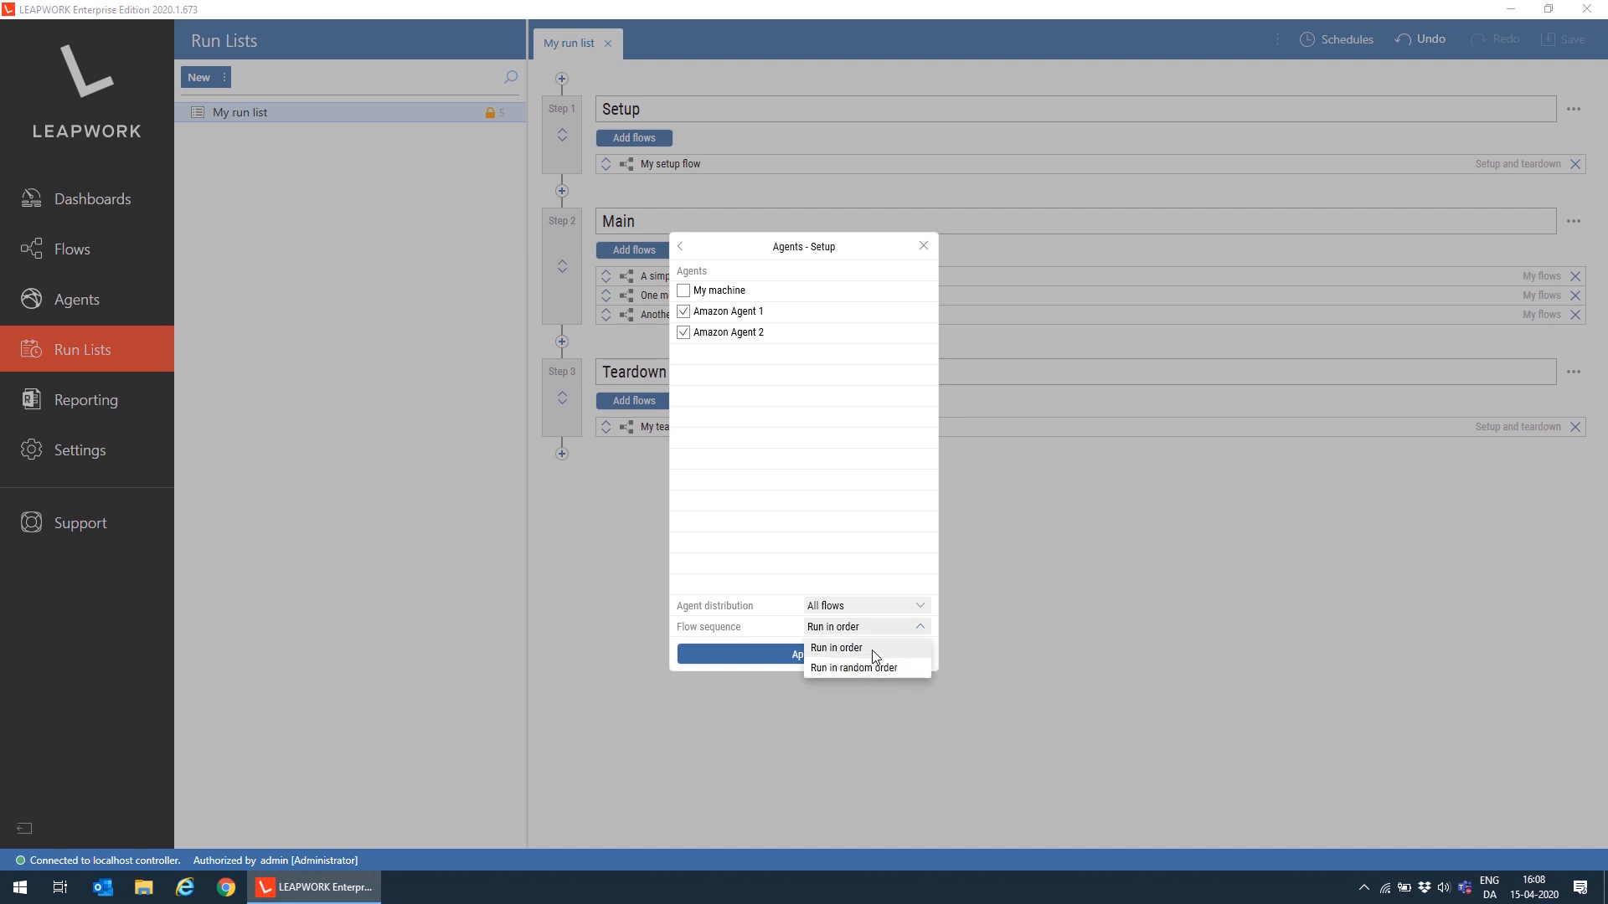
pyautogui.click(869, 651)
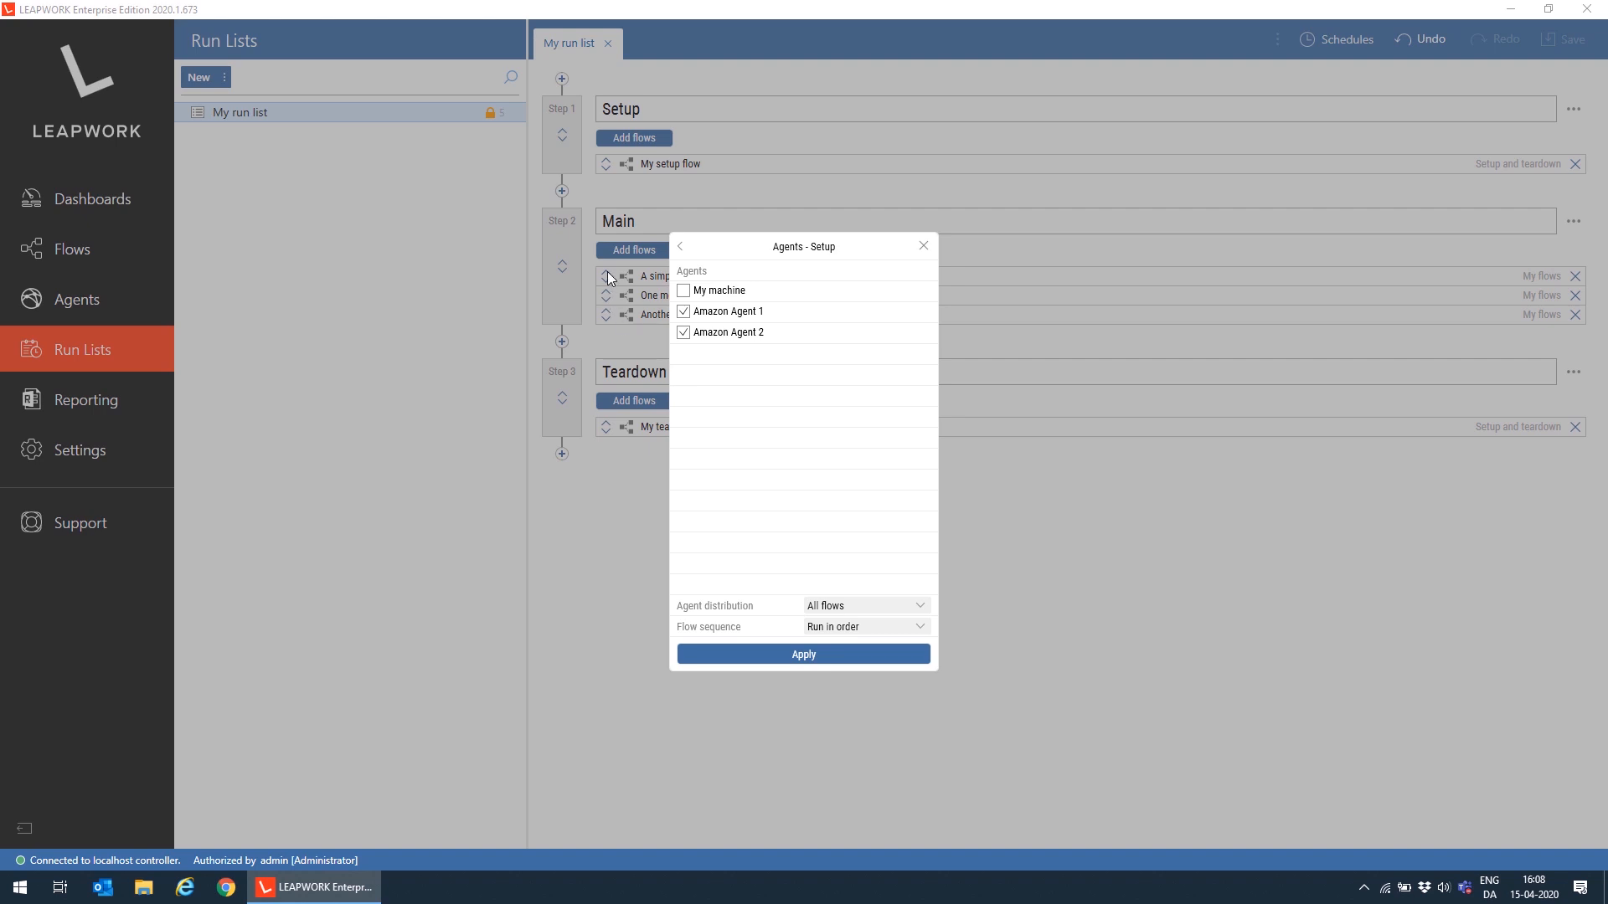
pyautogui.click(830, 655)
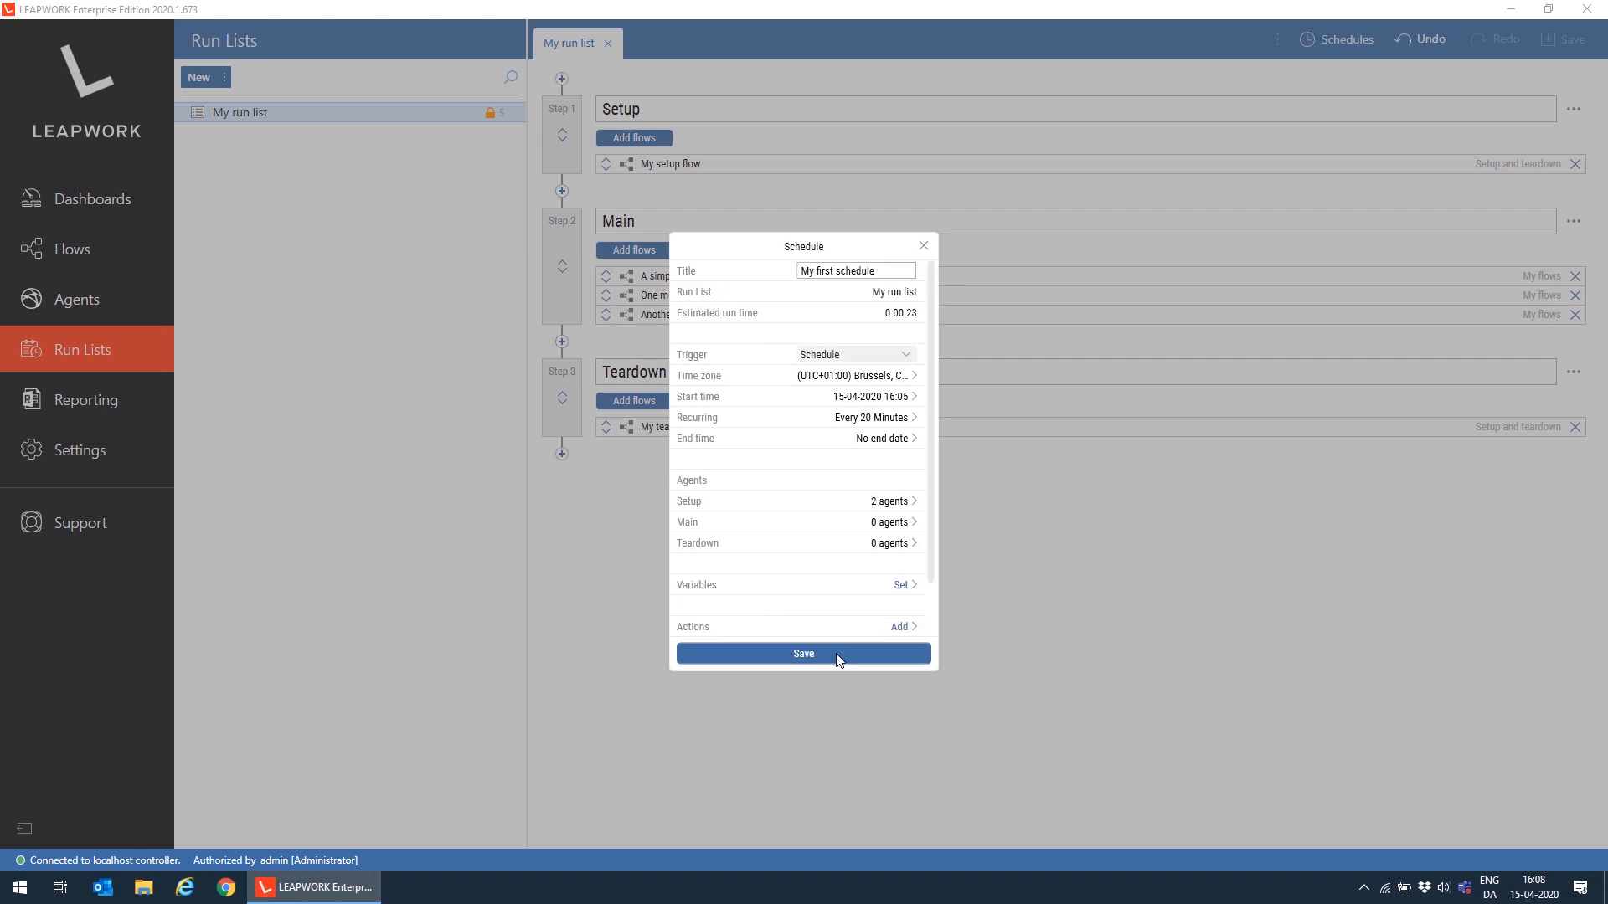
# Step: Assign Amazon Agent 1 and Amazon Agent 2 to the Main step with the flow sequence Run in random order
pyautogui.click(893, 524)
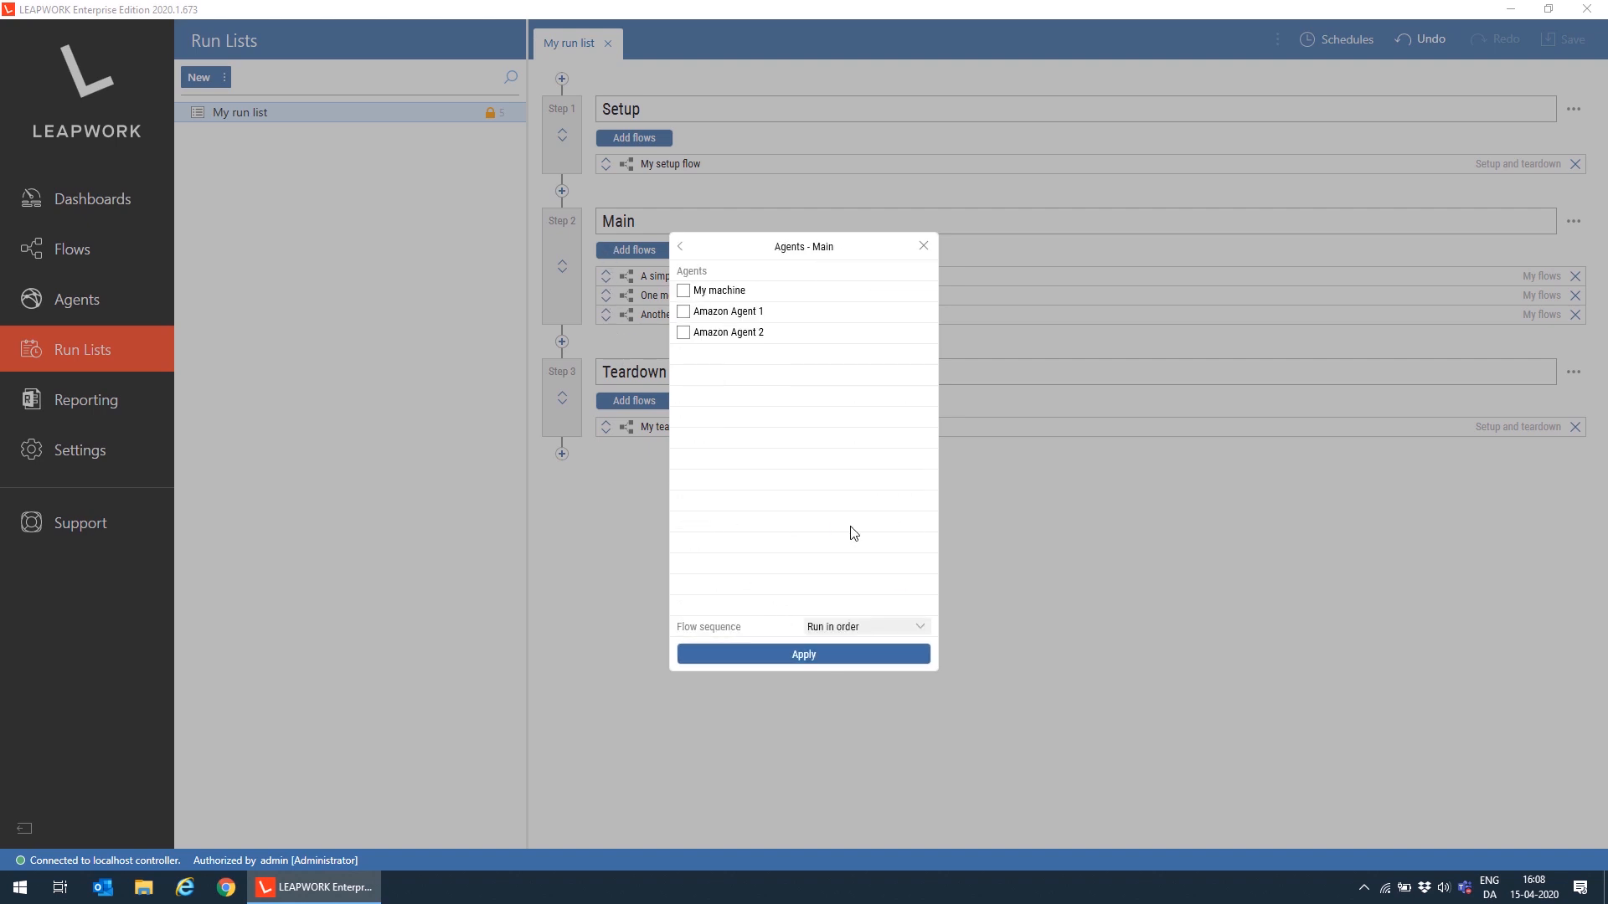
pyautogui.click(684, 312)
pyautogui.click(683, 332)
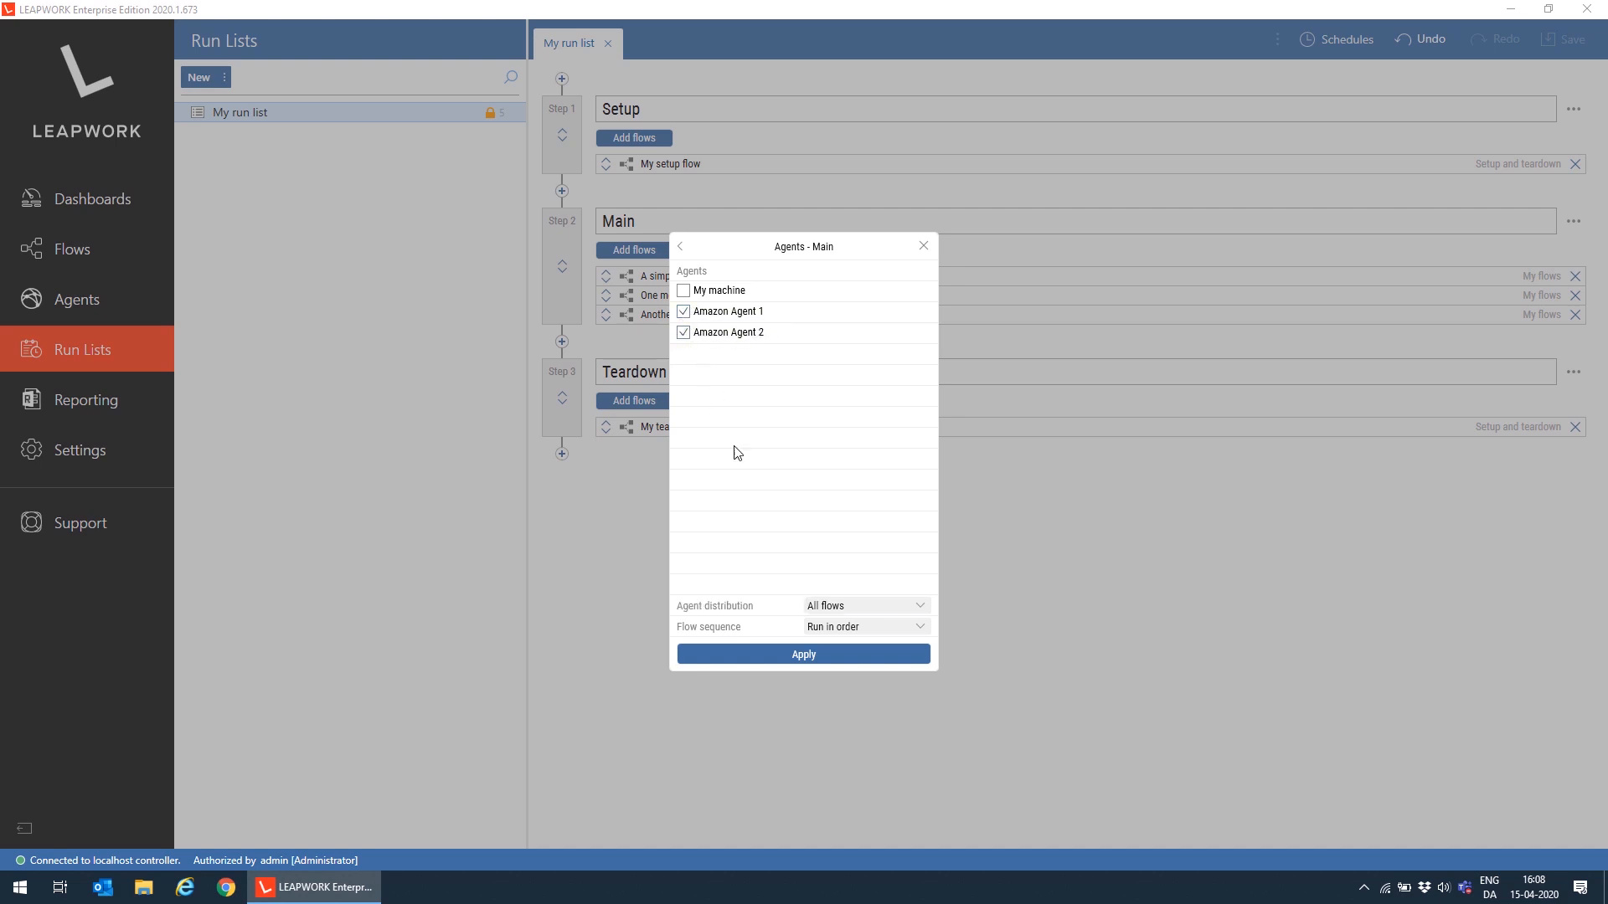
pyautogui.click(839, 628)
pyautogui.click(853, 666)
pyautogui.click(790, 658)
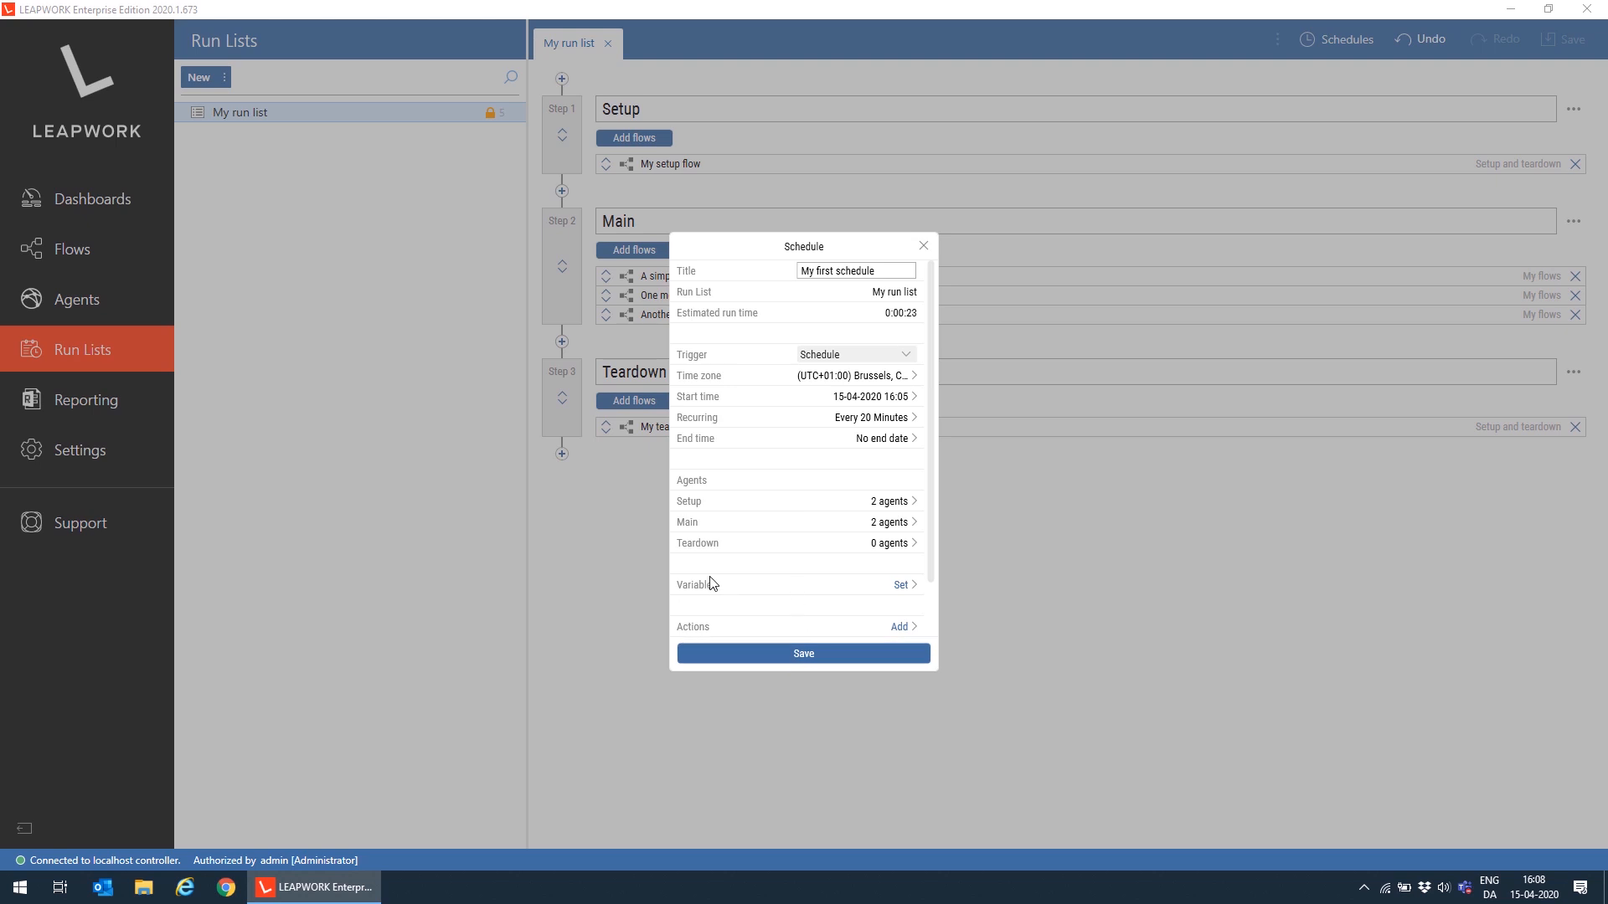
# Step: Assign only Amazon Agent 1 to the Teardown step
pyautogui.click(895, 548)
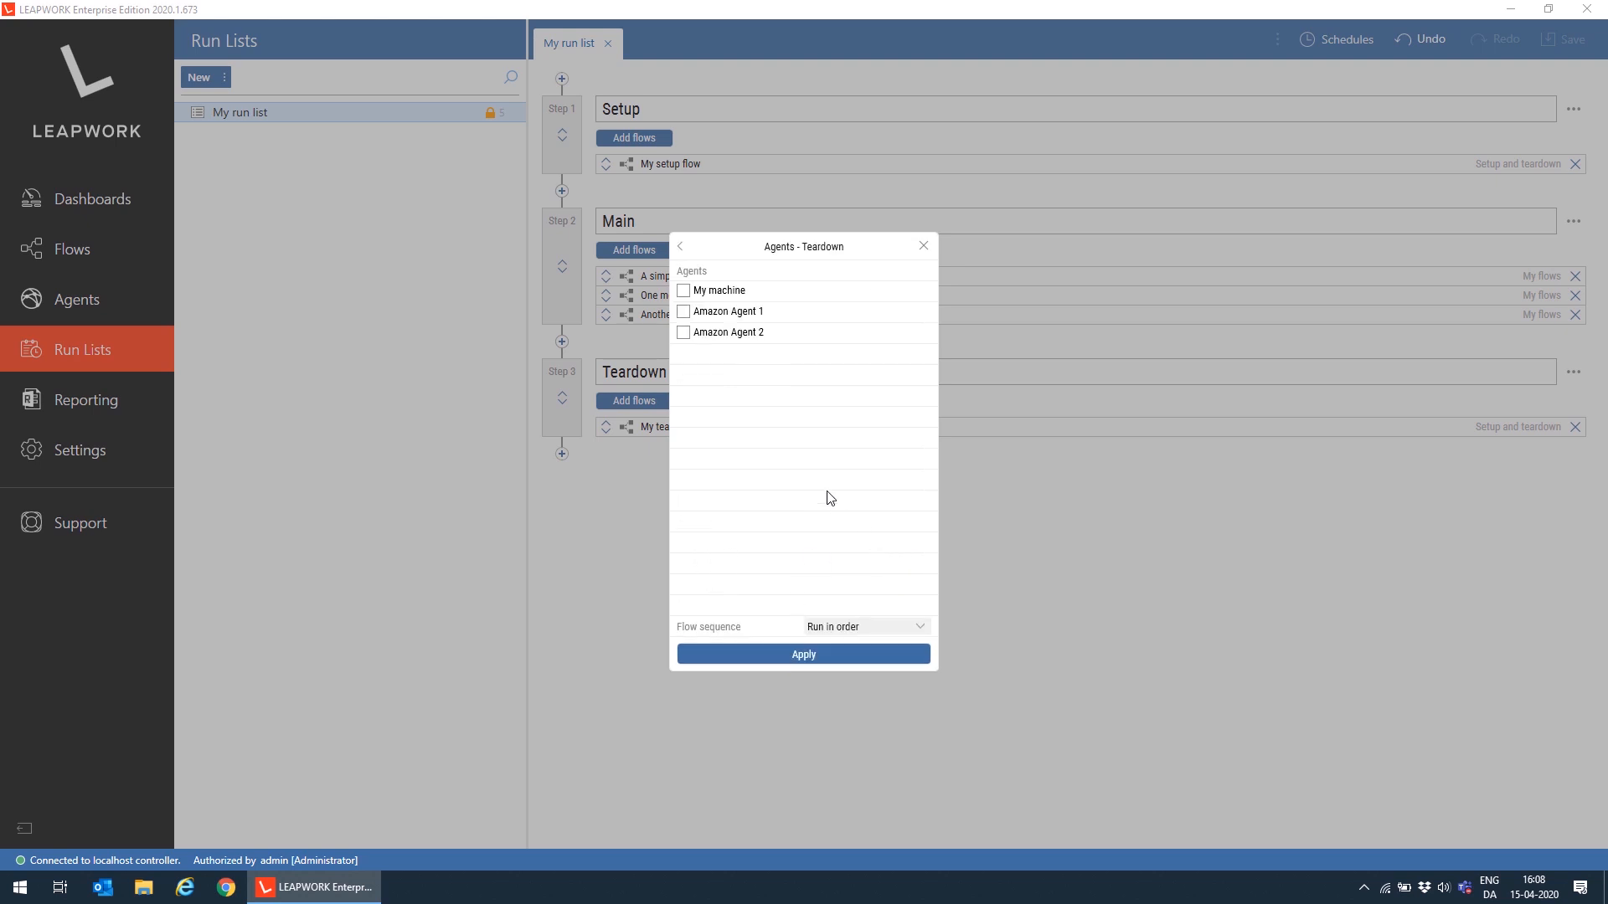
pyautogui.click(683, 312)
pyautogui.click(807, 660)
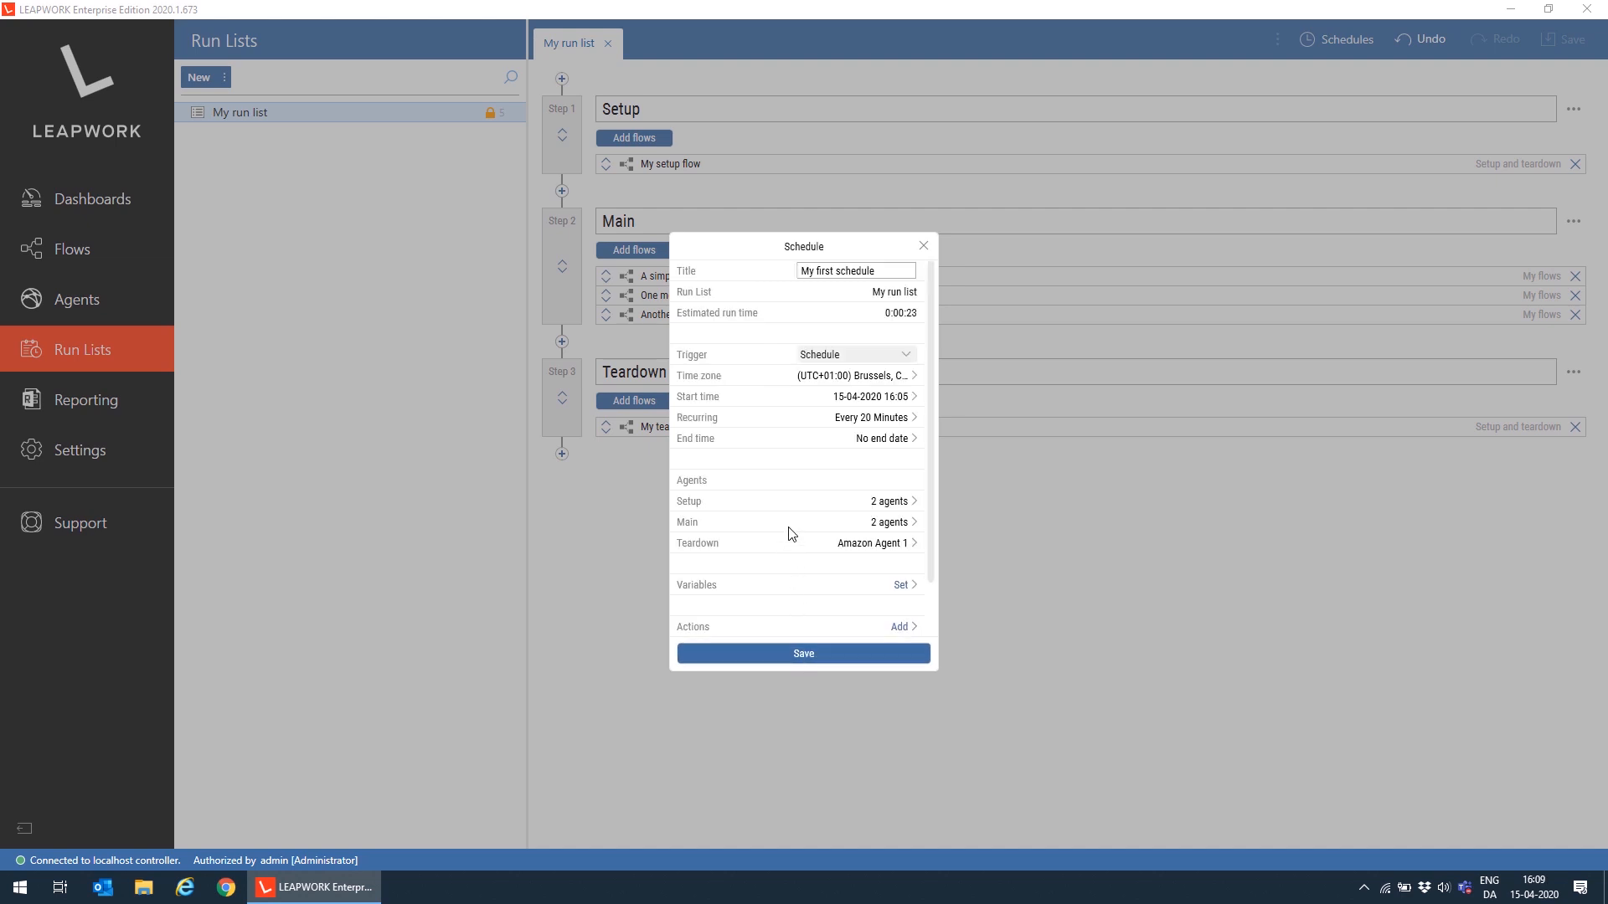
# Step: Examine the trigger events and action types available for the schedule's actions without adding one
pyautogui.scroll(-1, 784, 512)
pyautogui.scroll(-1, 784, 510)
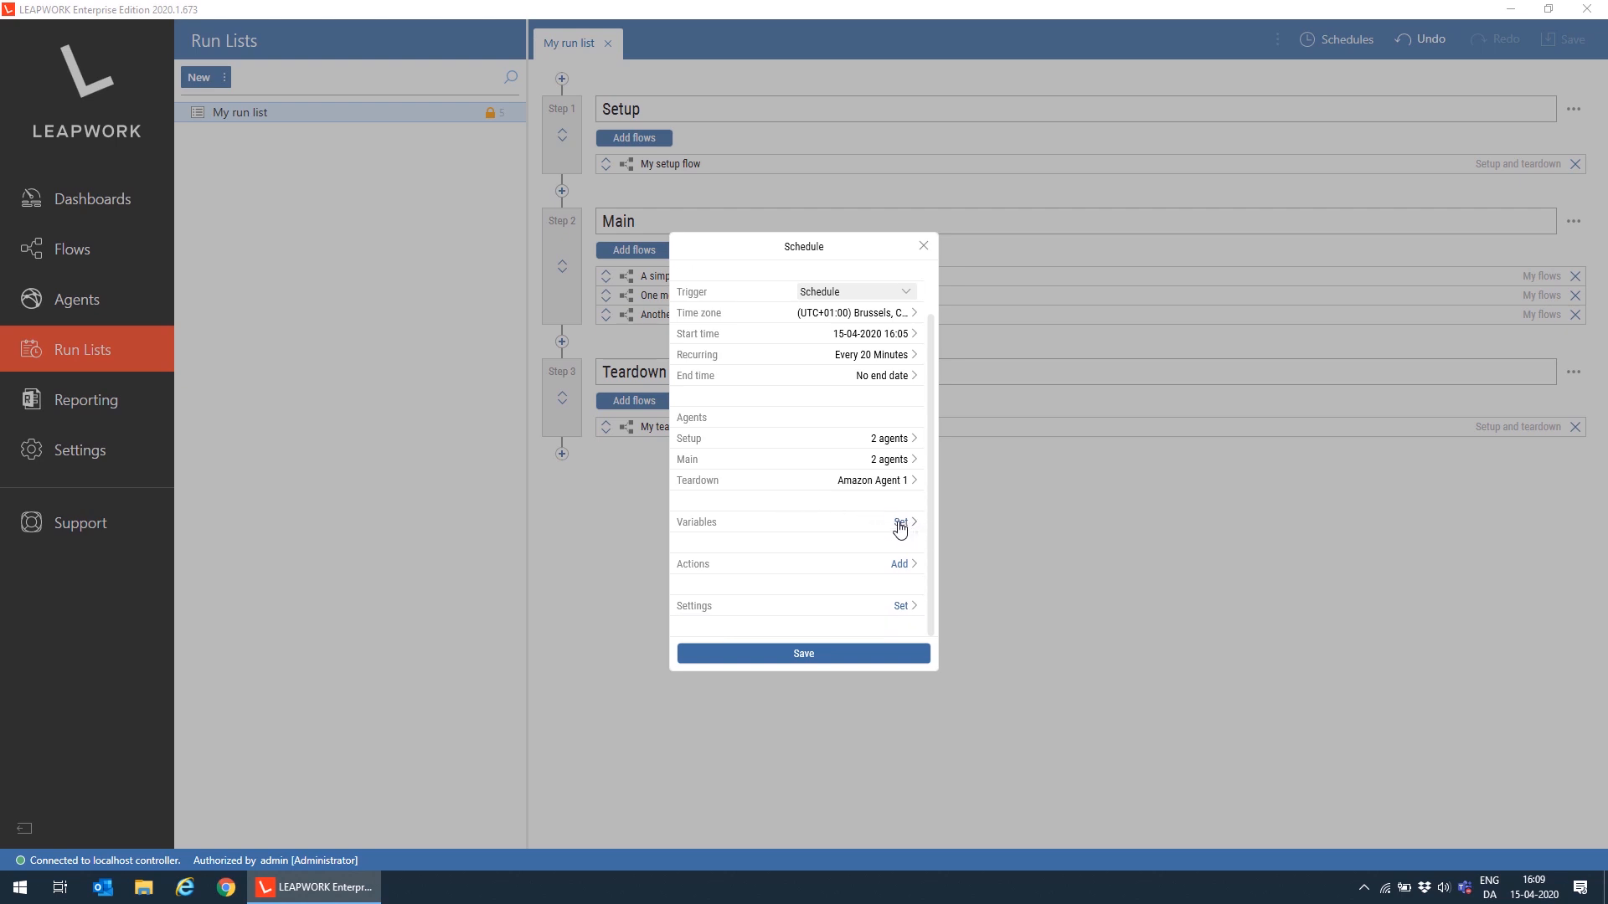
pyautogui.click(899, 569)
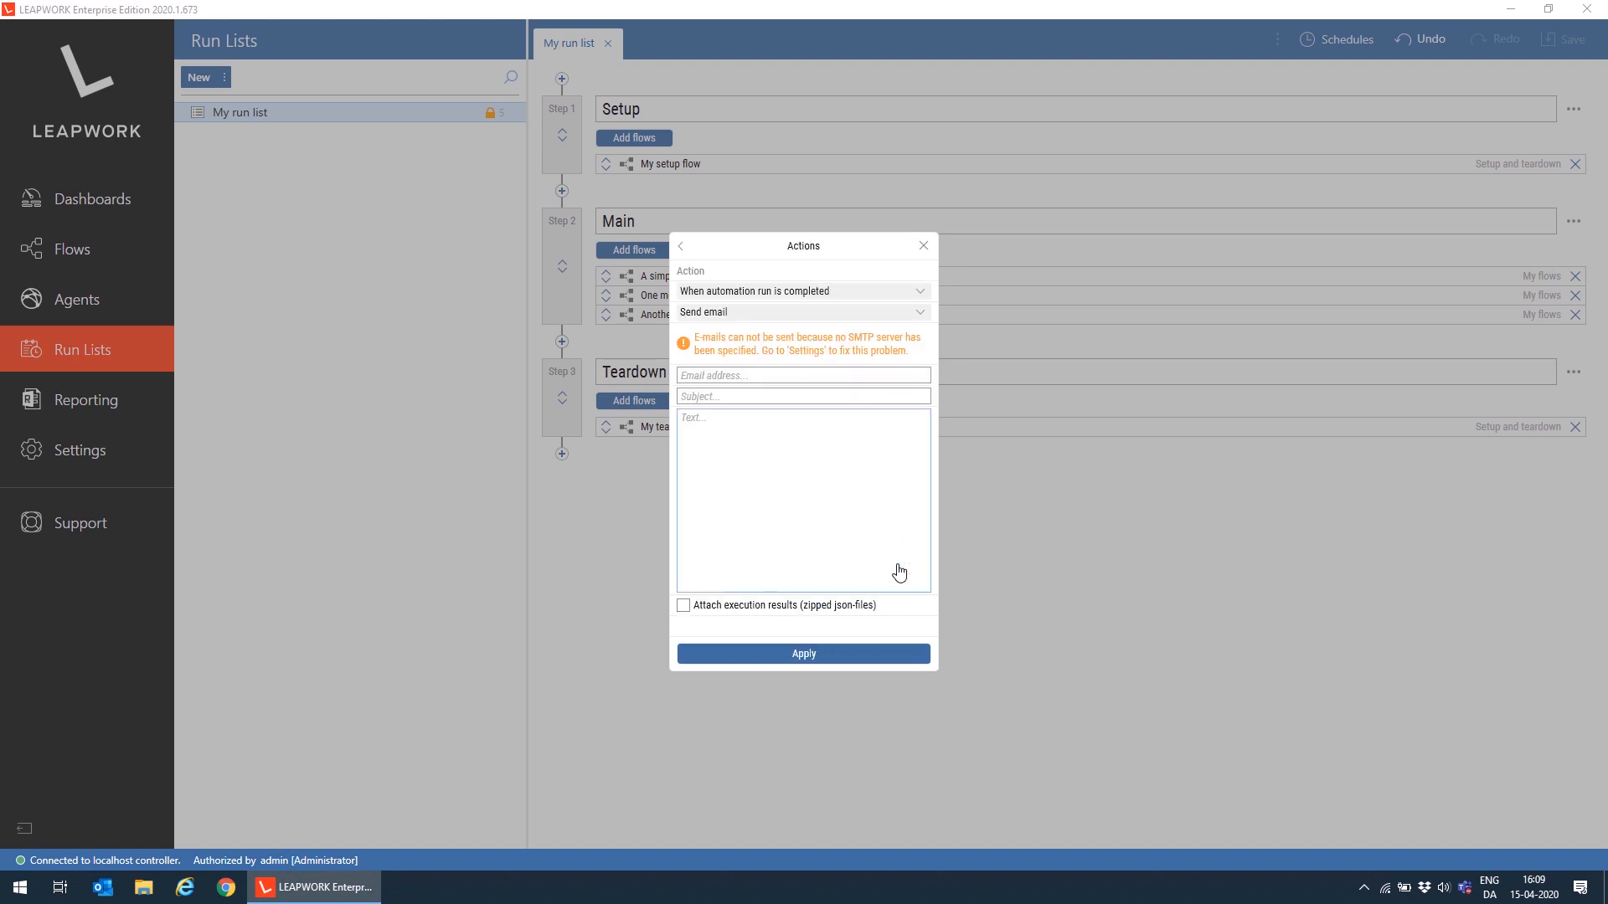
pyautogui.click(779, 293)
pyautogui.click(744, 315)
pyautogui.click(683, 250)
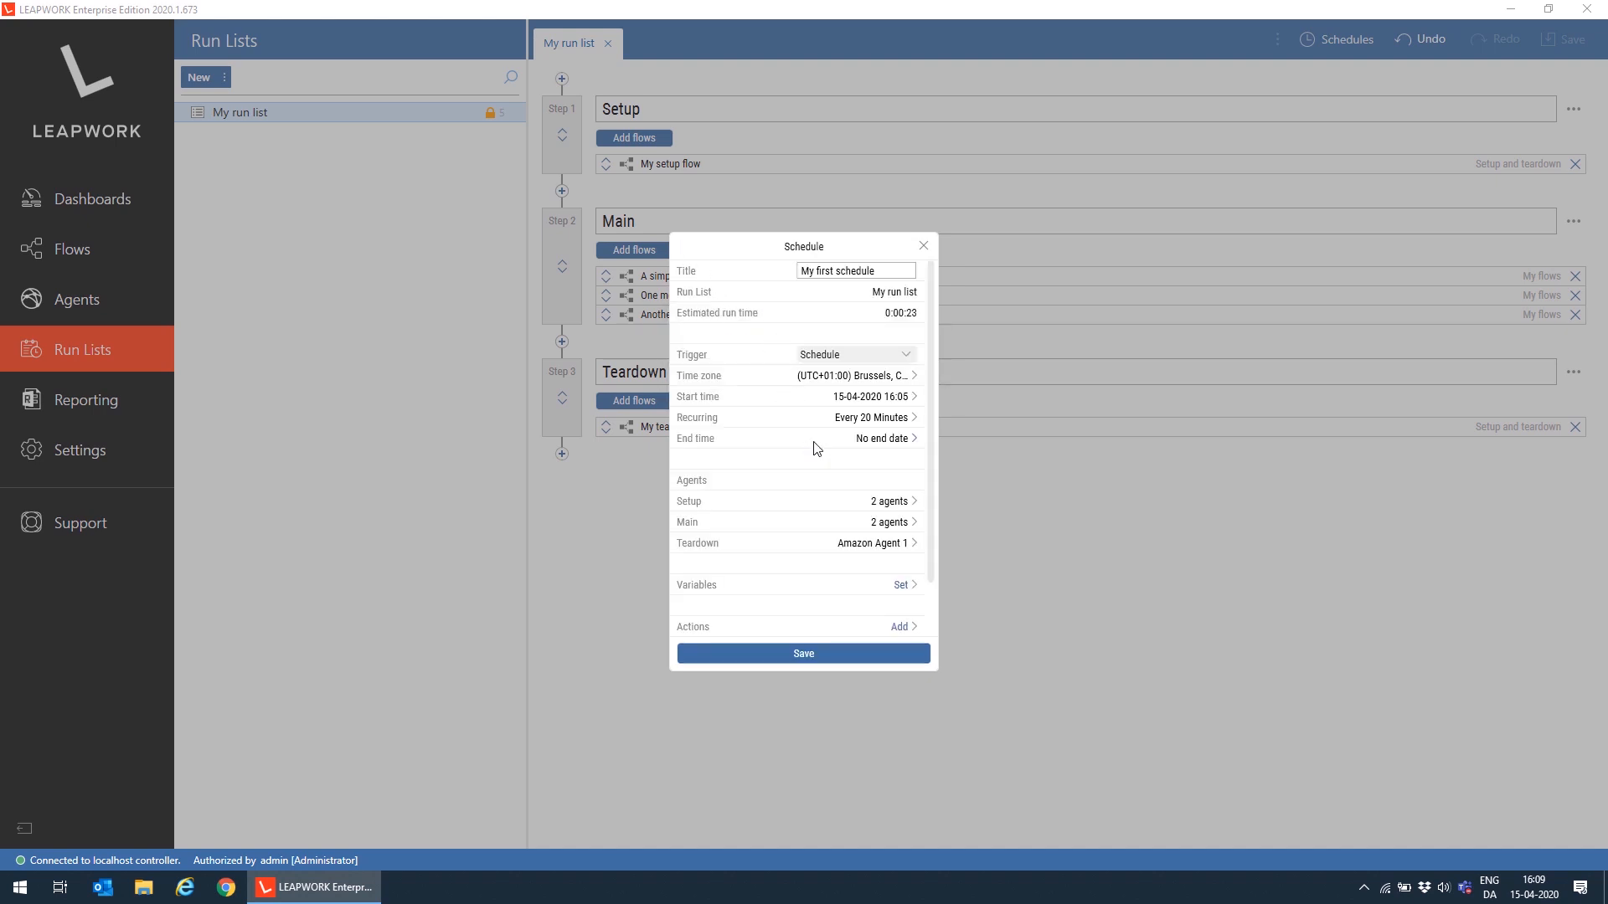
# Step: Review the schedule's settings for queueing and error handling, and save the schedule
pyautogui.scroll(-1, 816, 452)
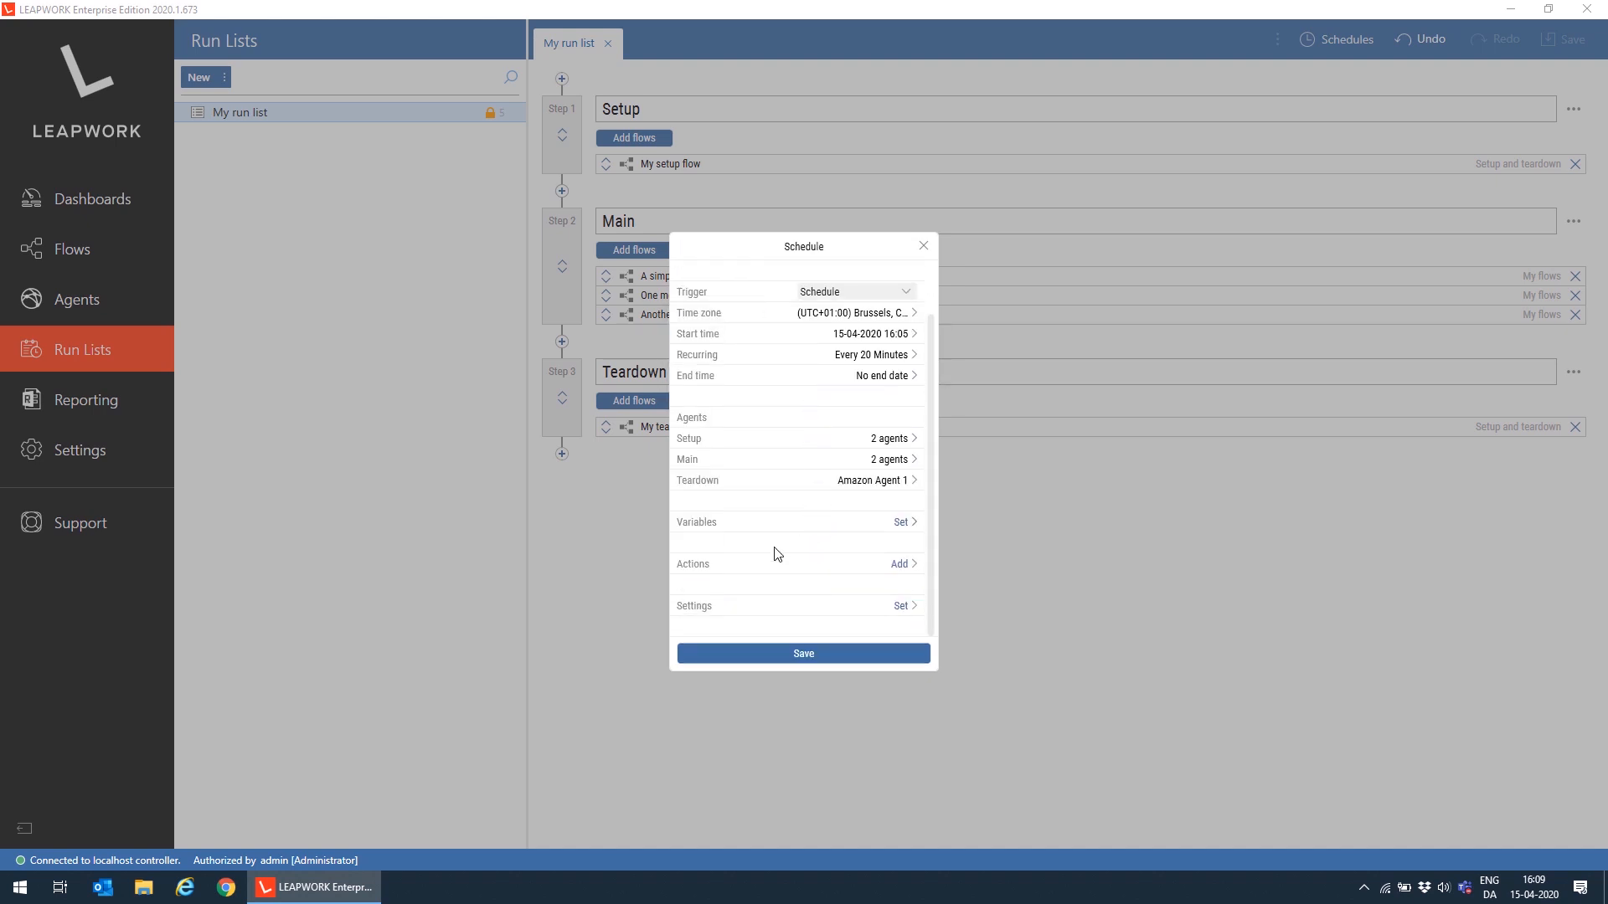
pyautogui.click(904, 609)
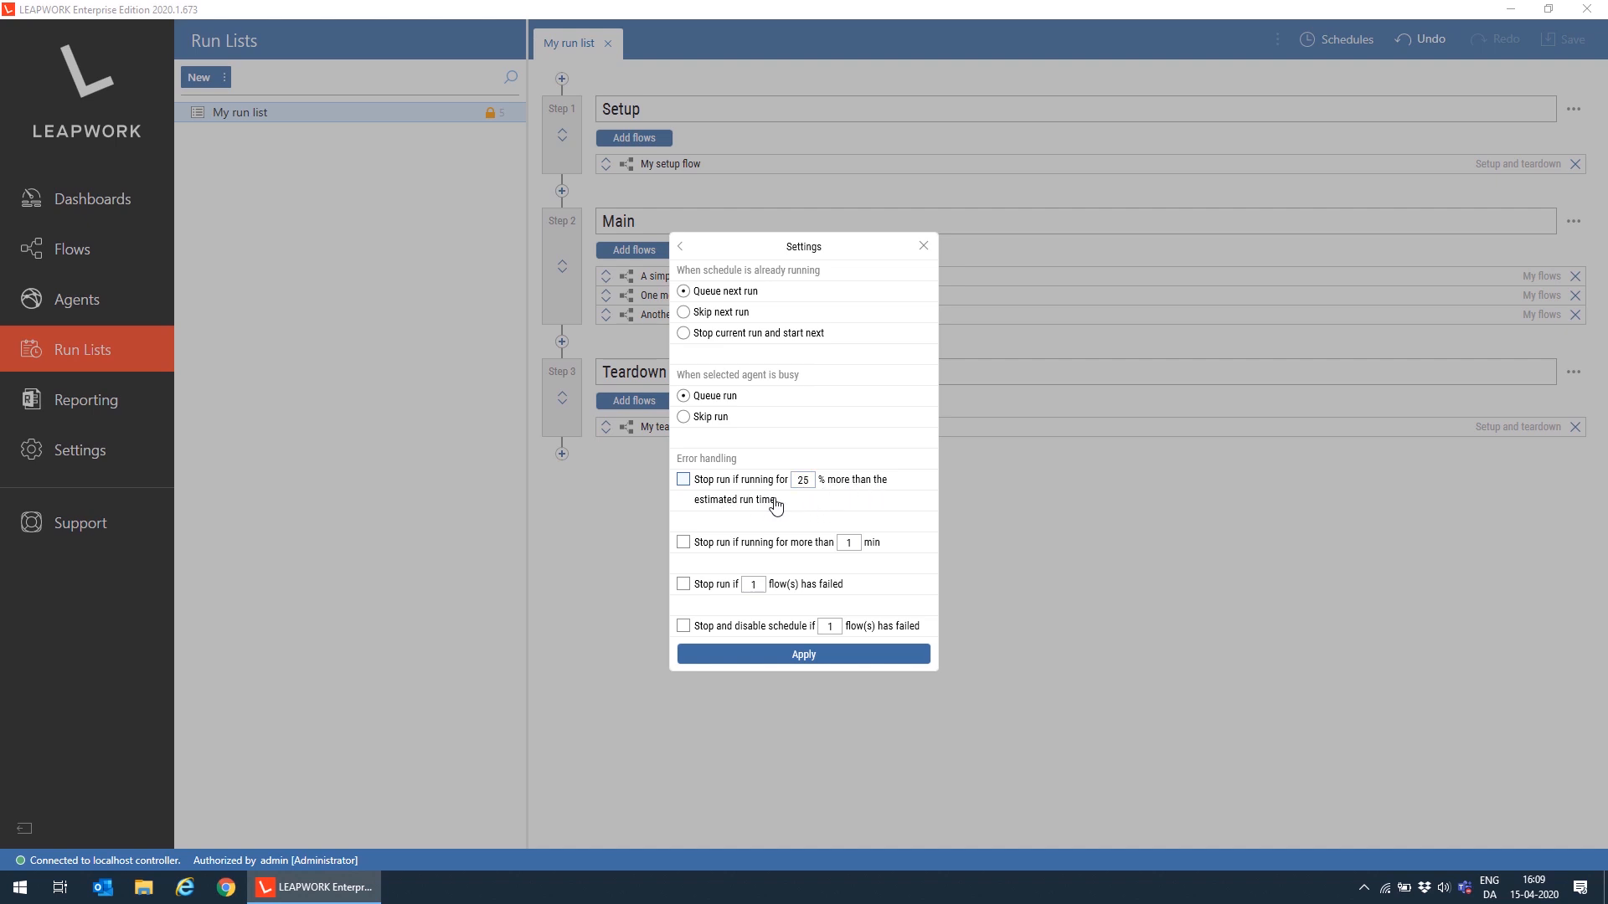
pyautogui.click(784, 641)
pyautogui.scroll(-1, 819, 586)
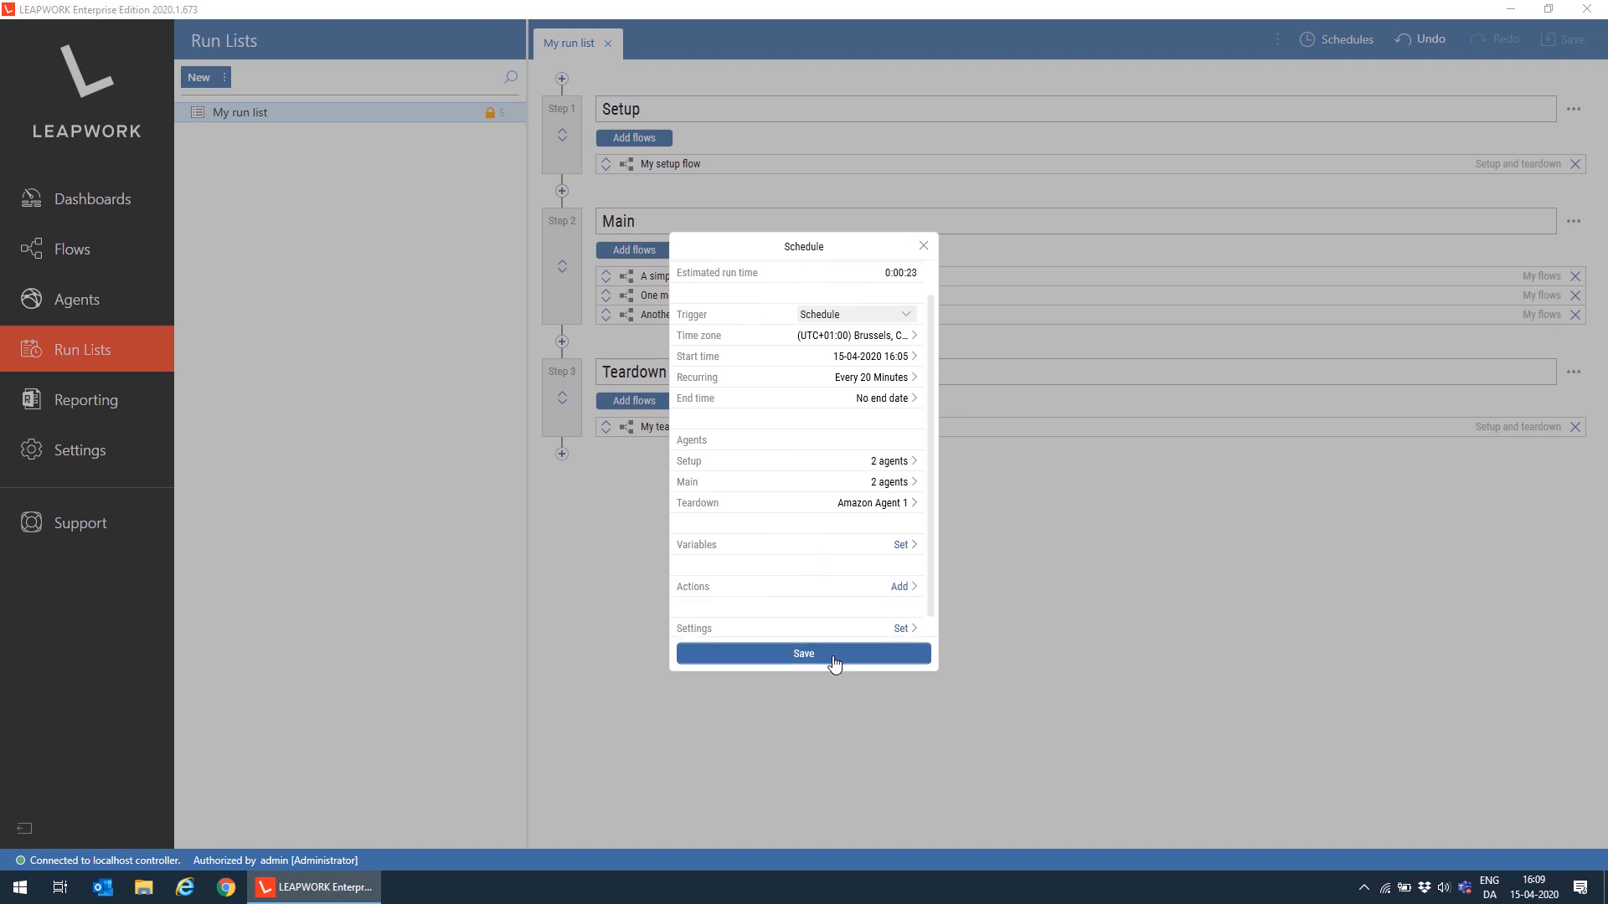
pyautogui.click(834, 654)
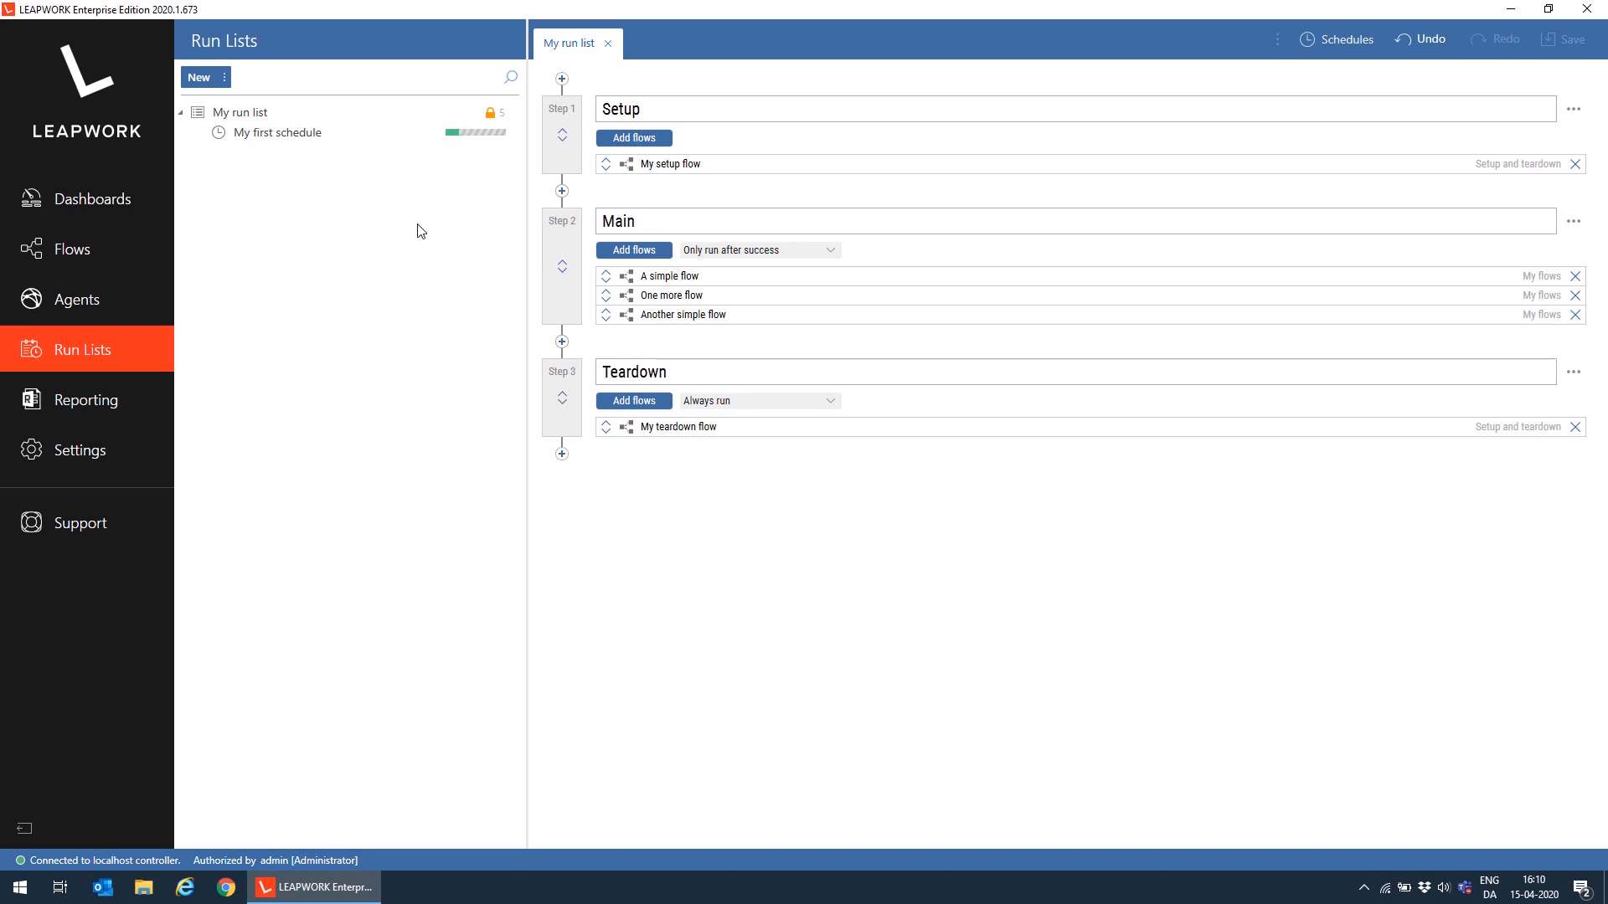
# Step: Examine the run results in Reporting, open a One more flow result, and return to the run lists
pyautogui.click(93, 401)
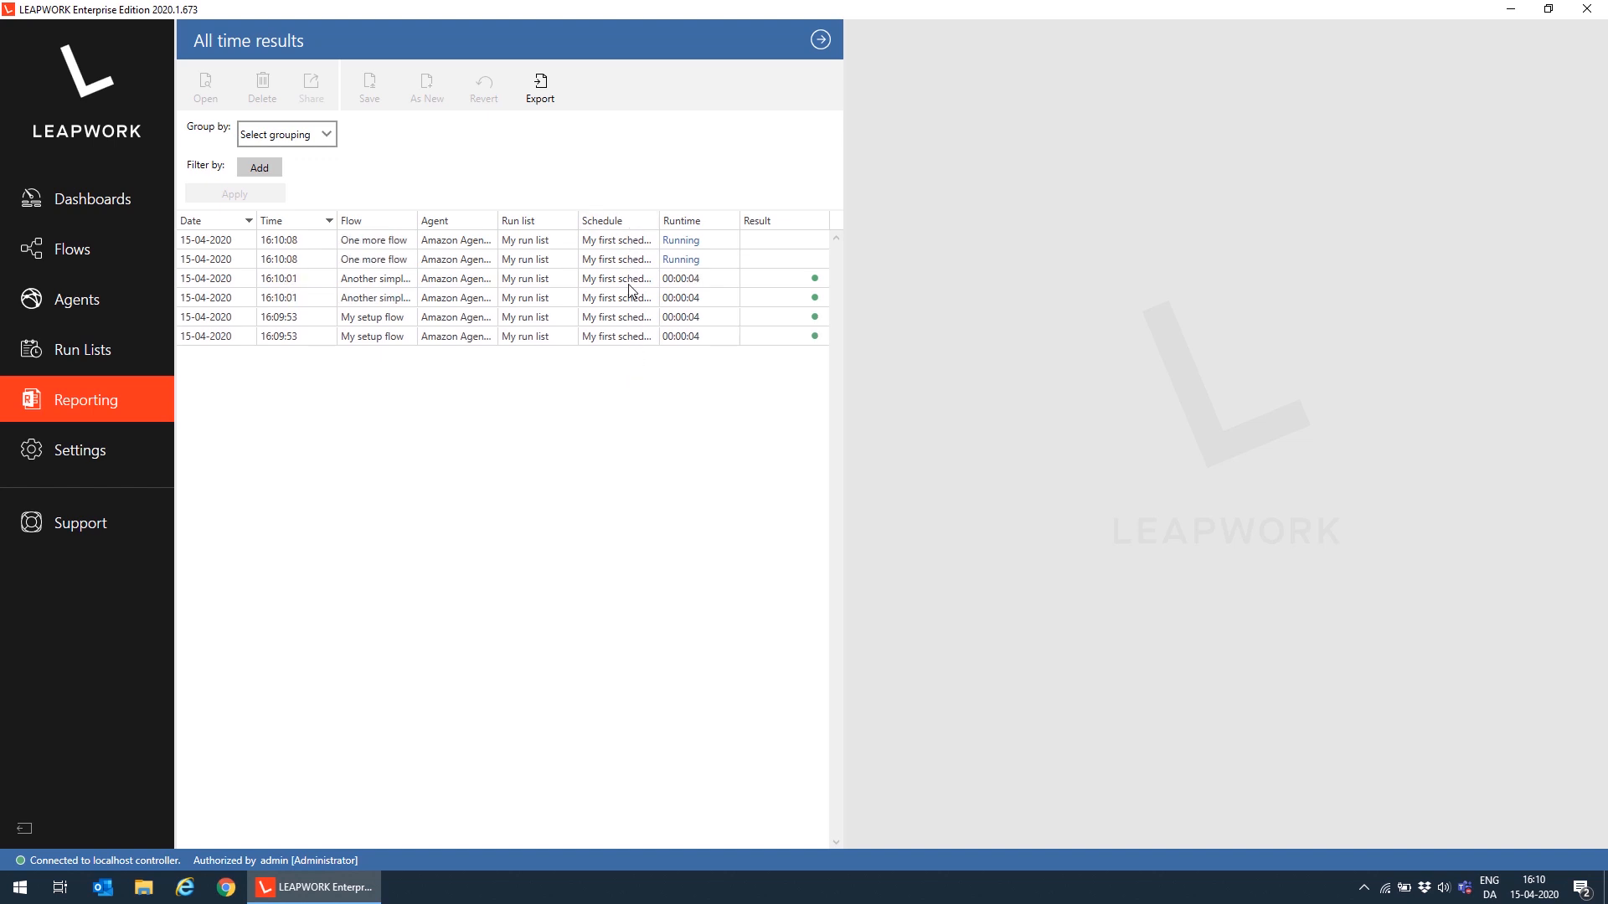
pyautogui.click(619, 239)
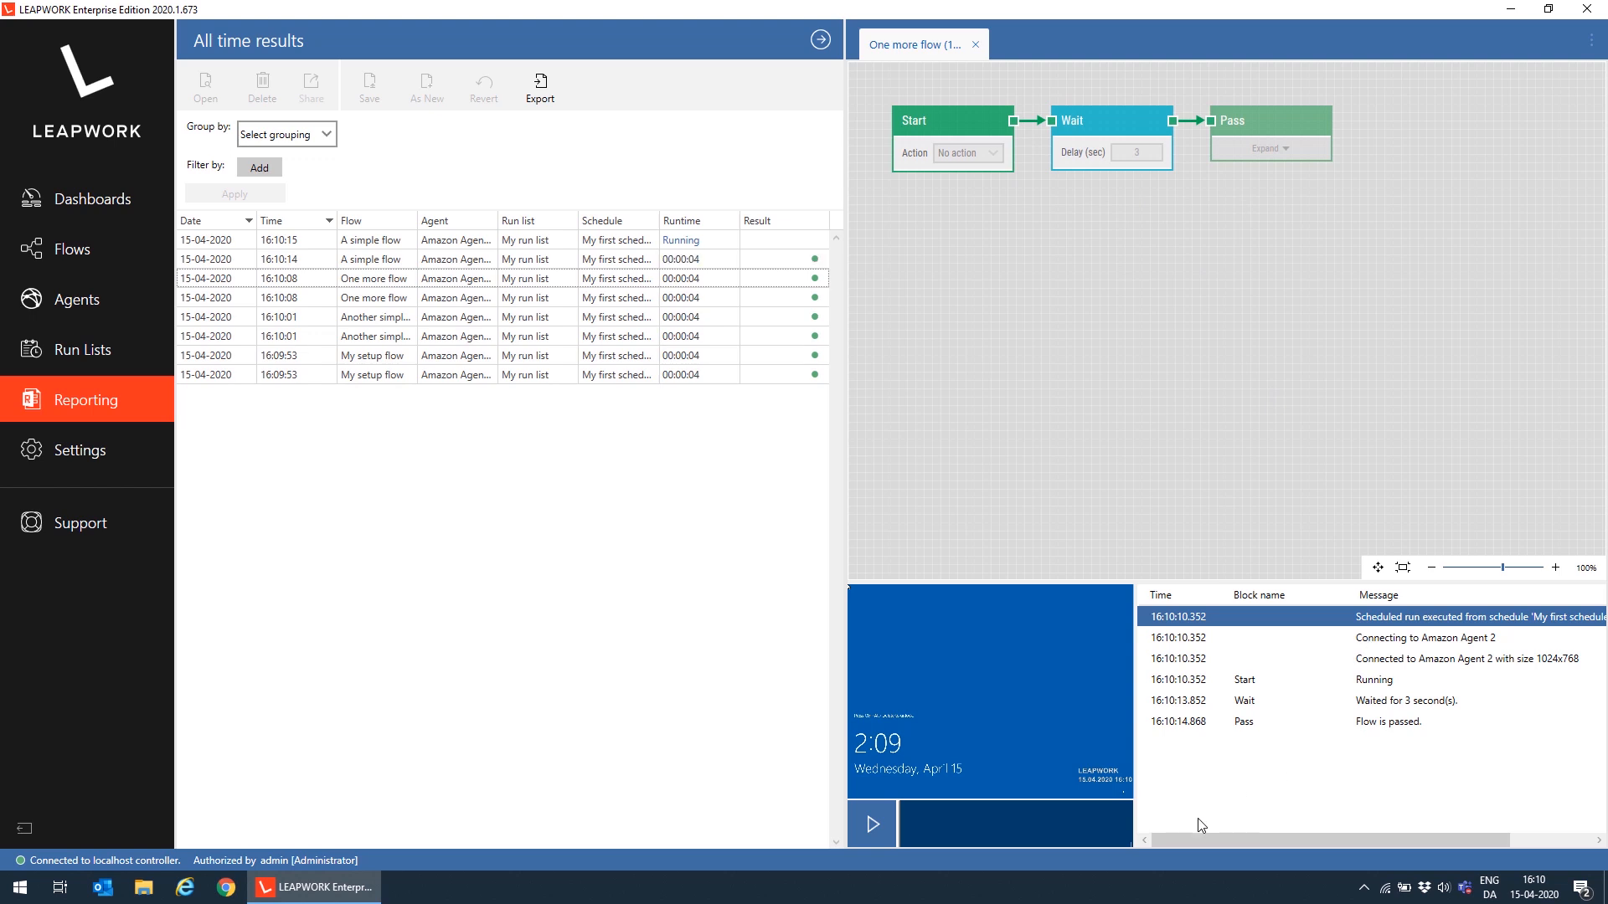
pyautogui.click(106, 368)
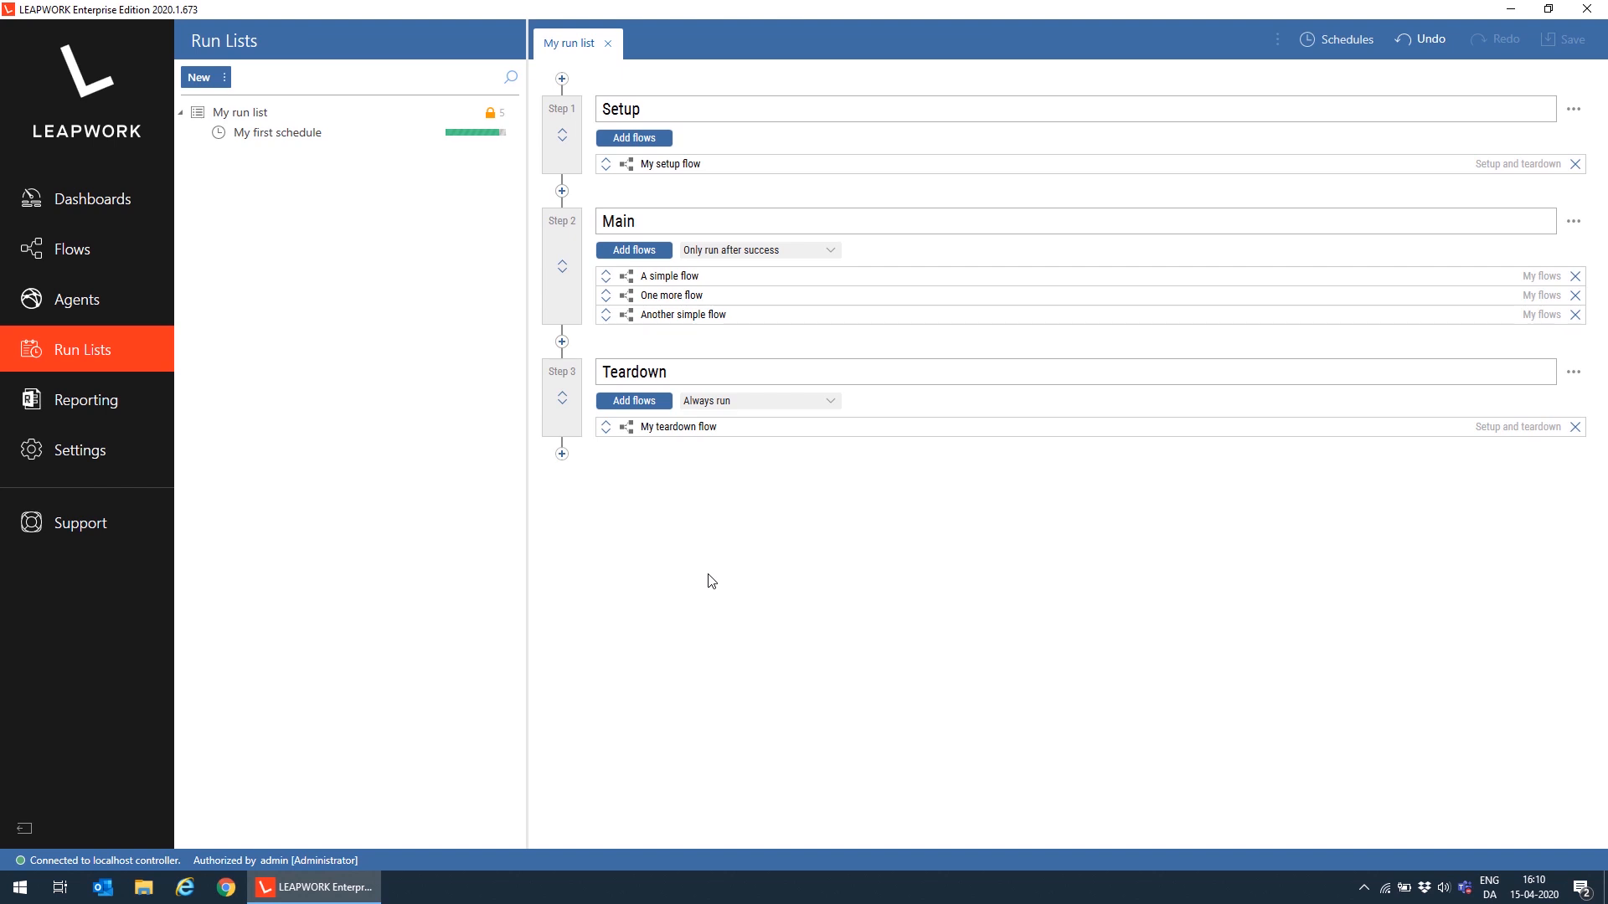